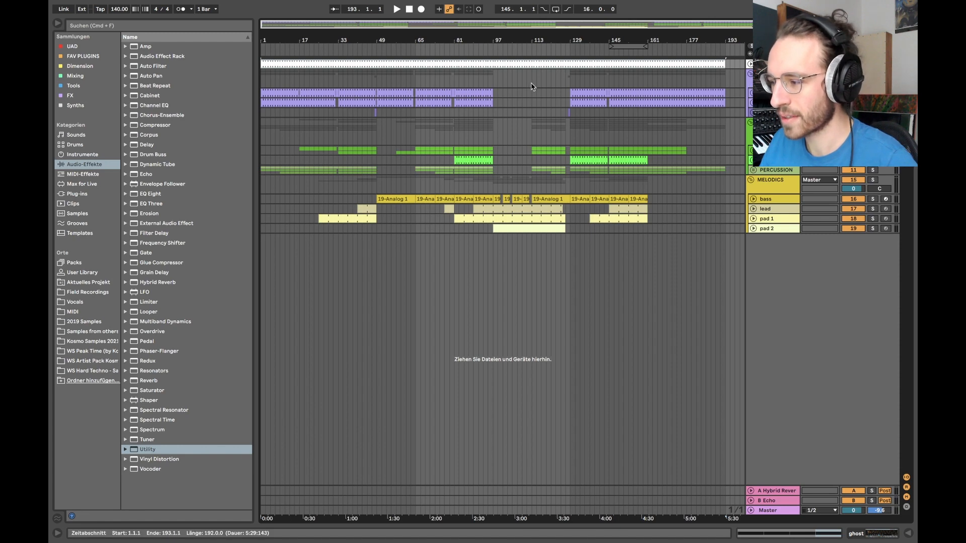
Start playback of the arrangement from bar 121.
{"action": "left_click", "coordinate": [557, 79]}
{"action": "key", "text": "plus"}
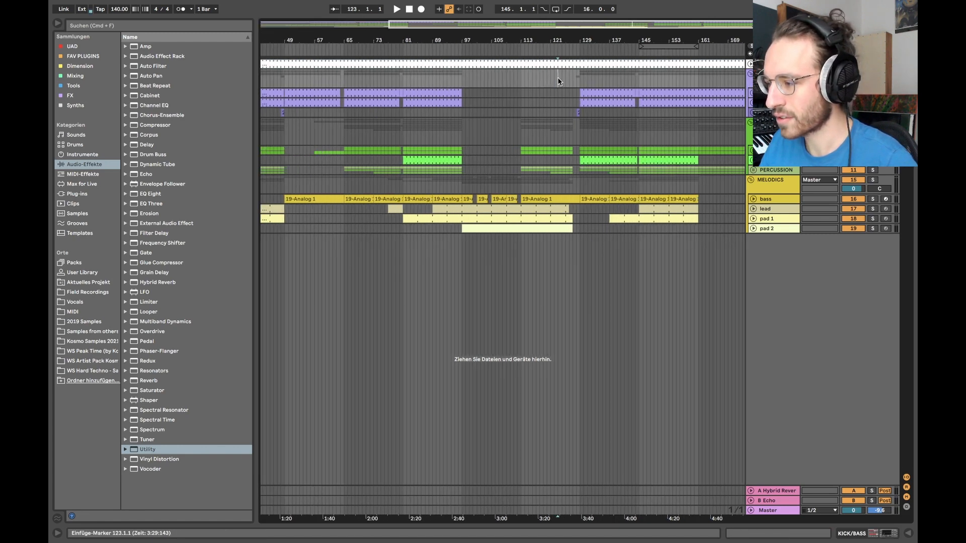
{"action": "left_click", "coordinate": [551, 75]}
{"action": "key", "text": "minus"}
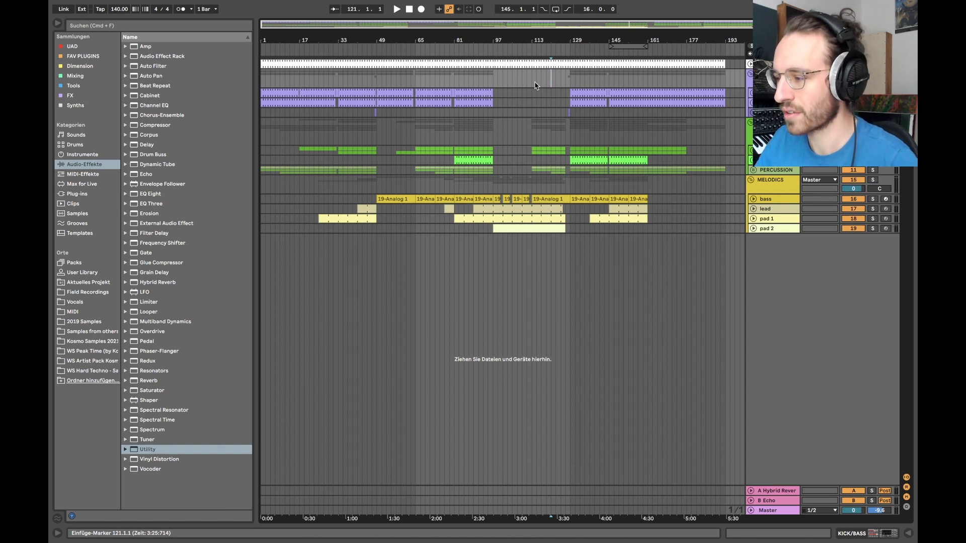
{"action": "key", "text": "space"}
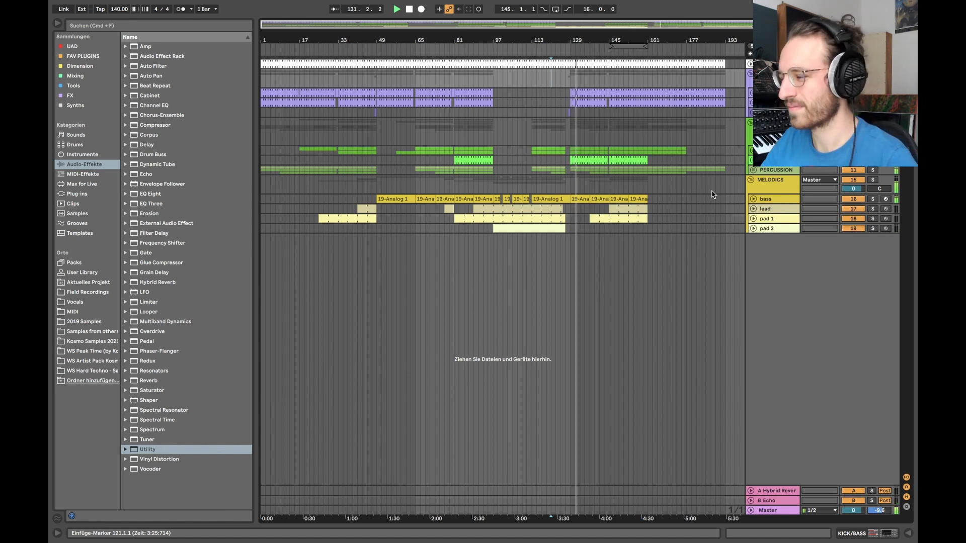
Unfold the pad 1, pad 2, lead and bass tracks to show their clip contents.
{"action": "left_click", "coordinate": [753, 218]}
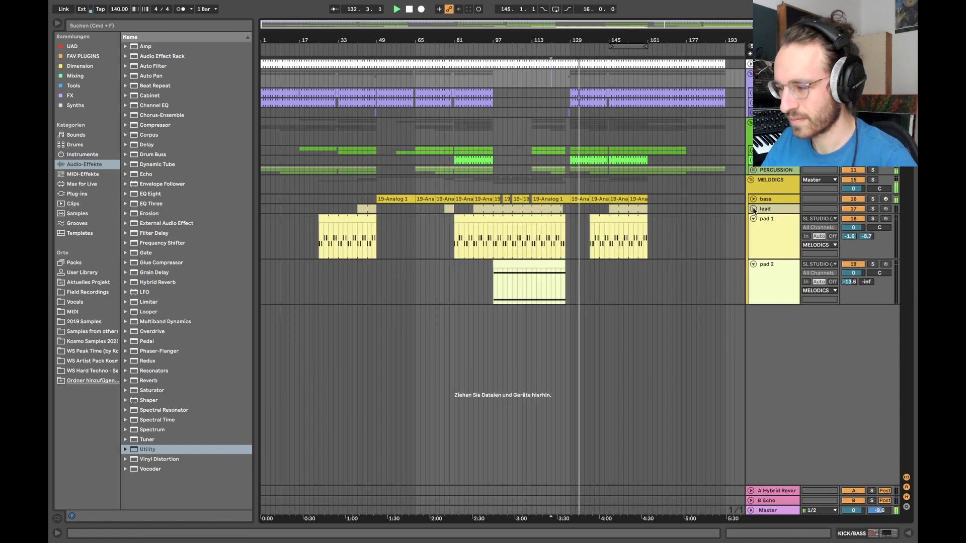
{"action": "left_click", "coordinate": [753, 209]}
{"action": "left_click", "coordinate": [753, 198]}
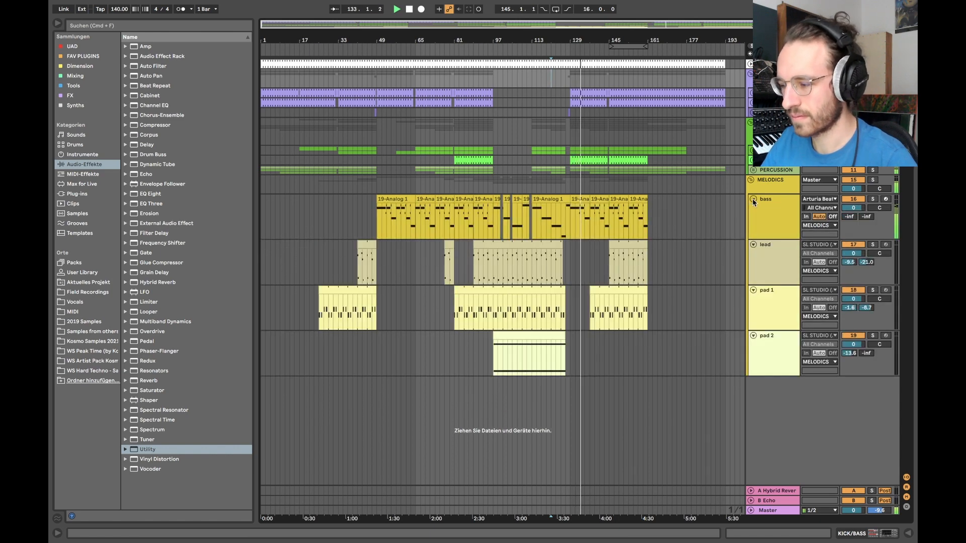
Expand the PERCUSSION and HATS groups to show their individual tracks, and stop playback.
{"action": "left_click", "coordinate": [753, 170]}
{"action": "left_click", "coordinate": [753, 151]}
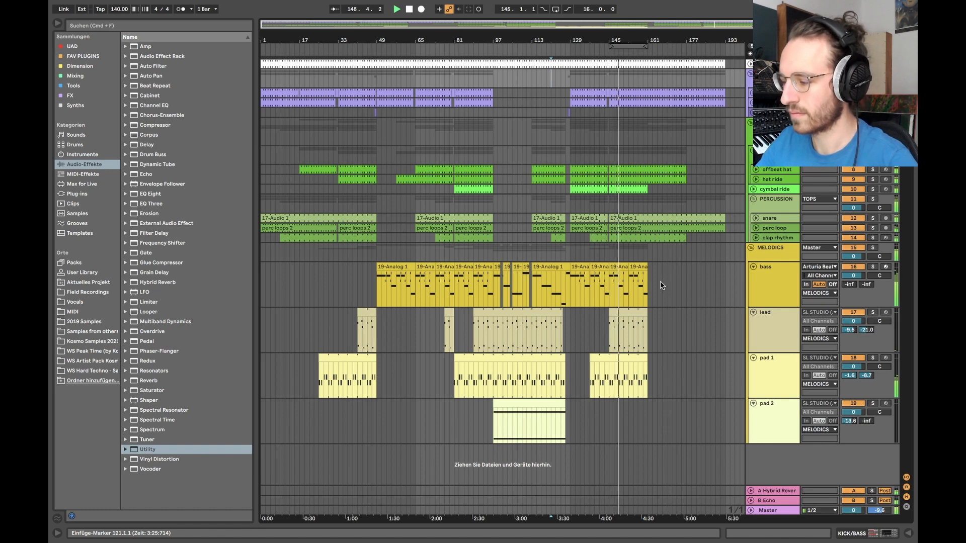
{"action": "key", "text": "space"}
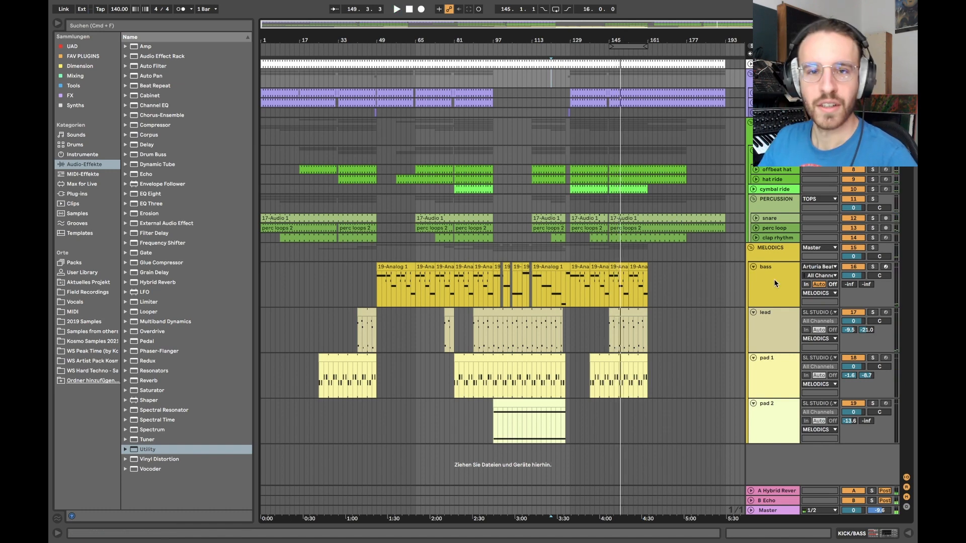
Fold the bass, lead, pad 1 and pad 2 tracks together, and place the insert marker at bar 139.
{"action": "left_click", "coordinate": [774, 278]}
{"action": "left_click", "coordinate": [774, 421]}
{"action": "left_click", "coordinate": [753, 404], "text": "alt"}
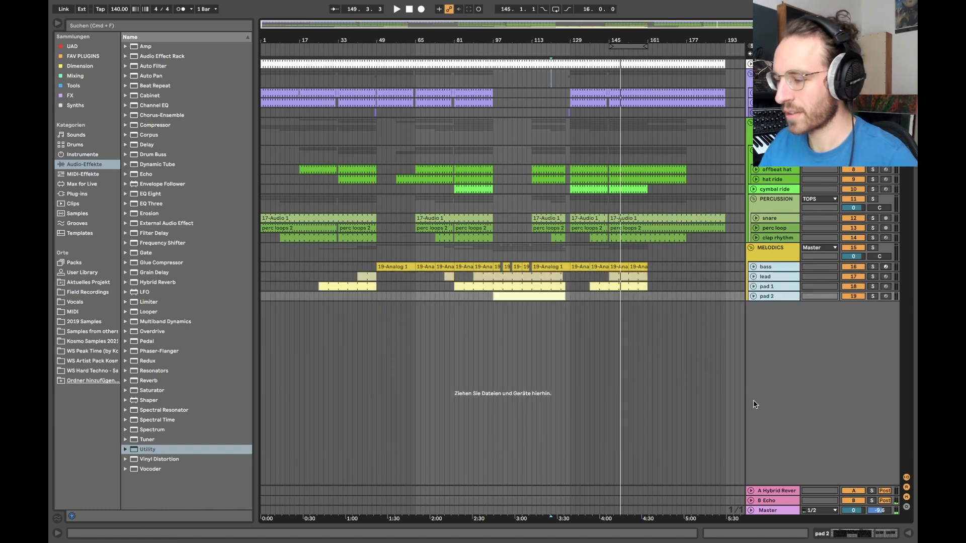
{"action": "left_click", "coordinate": [594, 151]}
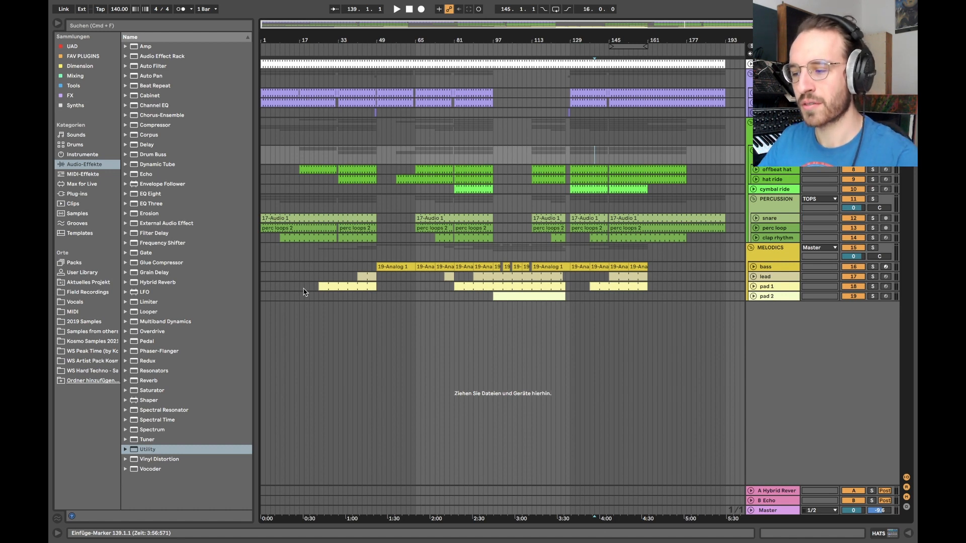
Try extending the hat and percussion clips that start at bar 65 back to bar 49, and undo the extensions.
{"action": "left_click_drag", "start_coordinate": [377, 81], "coordinate": [416, 107]}
{"action": "left_click", "coordinate": [425, 170]}
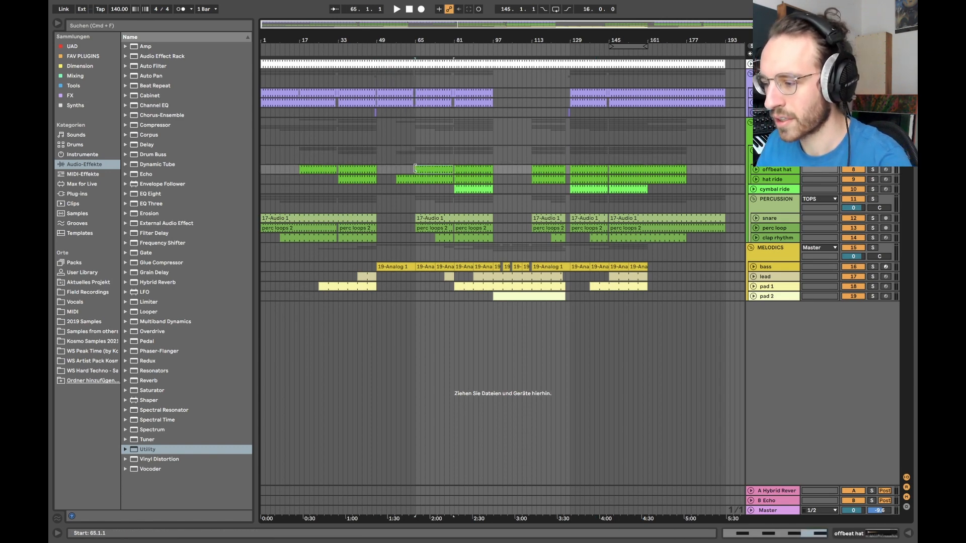
{"action": "scroll", "coordinate": [379, 148], "scroll_direction": "up", "scroll_amount": 5}
{"action": "left_click", "coordinate": [485, 229], "text": "shift"}
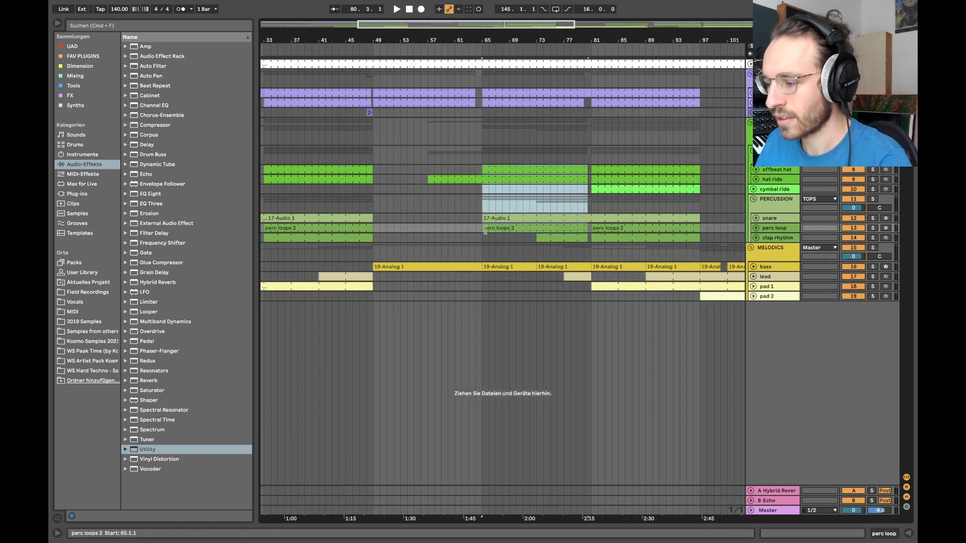
{"action": "left_click_drag", "start_coordinate": [486, 230], "coordinate": [428, 230]}
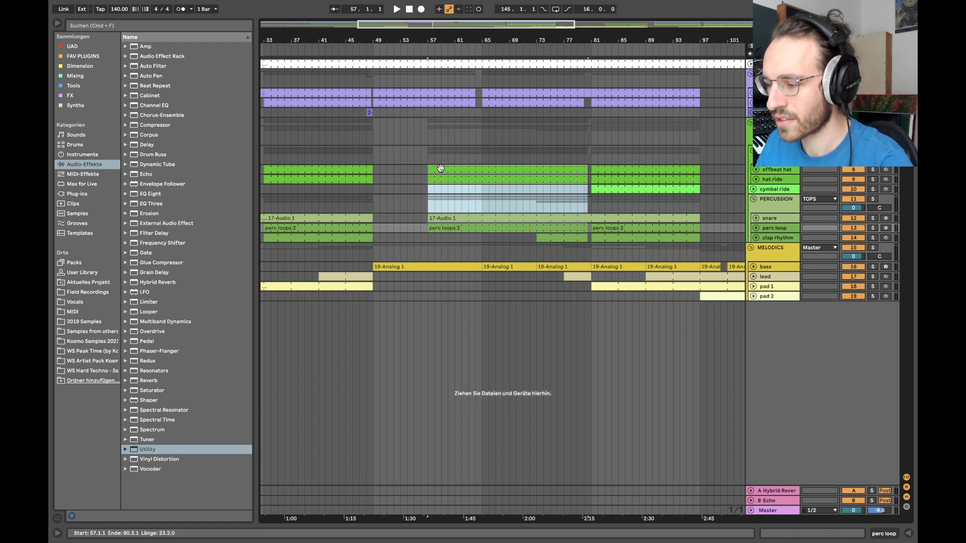
{"action": "left_click_drag", "start_coordinate": [430, 167], "coordinate": [375, 147]}
{"action": "scroll", "coordinate": [378, 146], "scroll_direction": "down", "scroll_amount": 5}
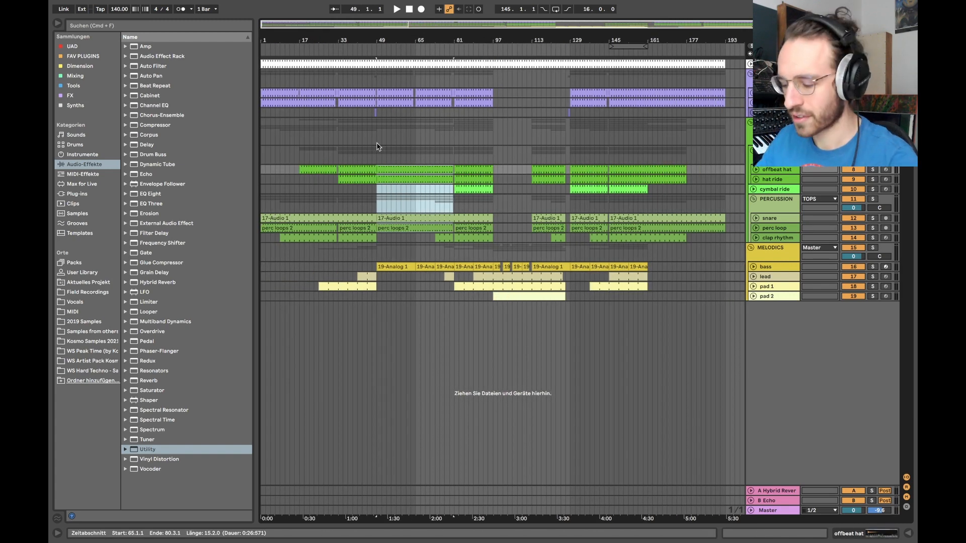
{"action": "key", "text": "super+z"}
{"action": "key", "text": "super+z"}
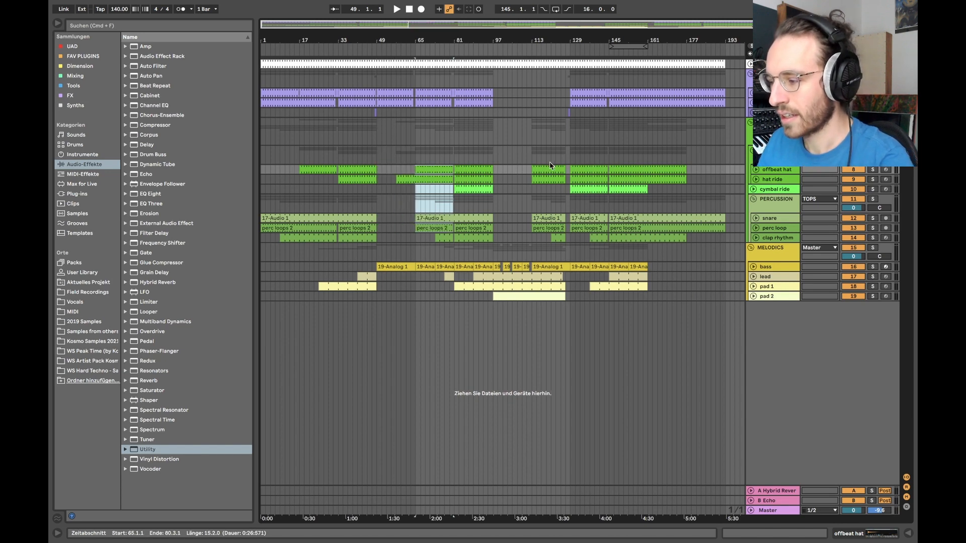
Try removing the 16 bars of time from bar 97 to bar 113 across all tracks, and undo it.
{"action": "scroll", "coordinate": [549, 161], "scroll_direction": "up", "scroll_amount": 5}
{"action": "left_click_drag", "start_coordinate": [528, 151], "coordinate": [404, 190]}
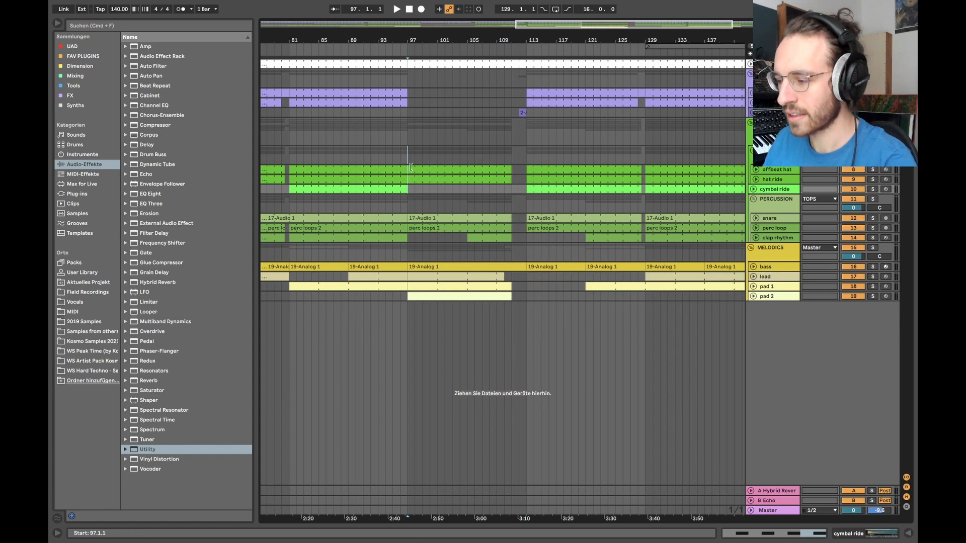
{"action": "scroll", "coordinate": [578, 147], "scroll_direction": "down", "scroll_amount": 5}
{"action": "key", "text": "super+z"}
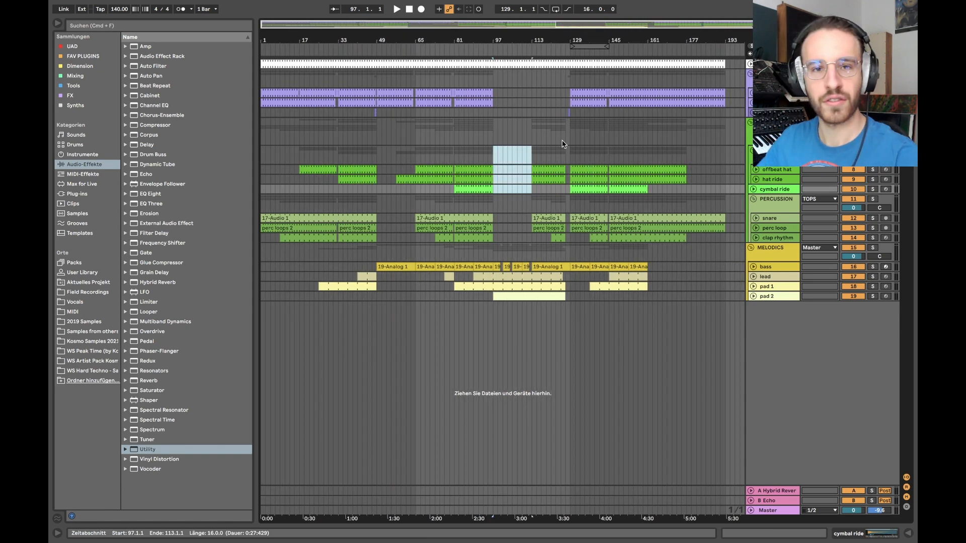
Open the WS Hard Techno sample folder and preview the kick samples from WS_Hard_Kick_01_G# through WS_Hard_Kick_04_A.
{"action": "left_click", "coordinate": [99, 374]}
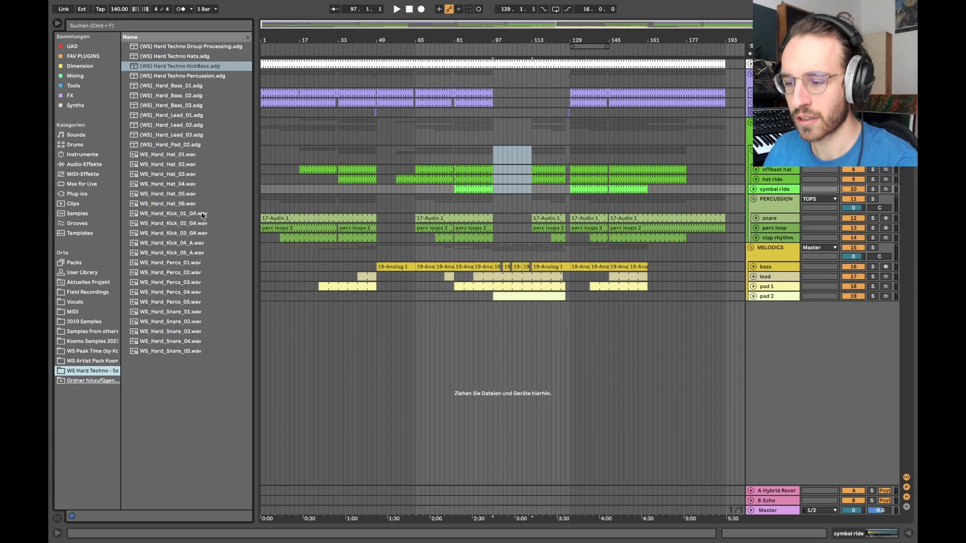
{"action": "left_click", "coordinate": [188, 212]}
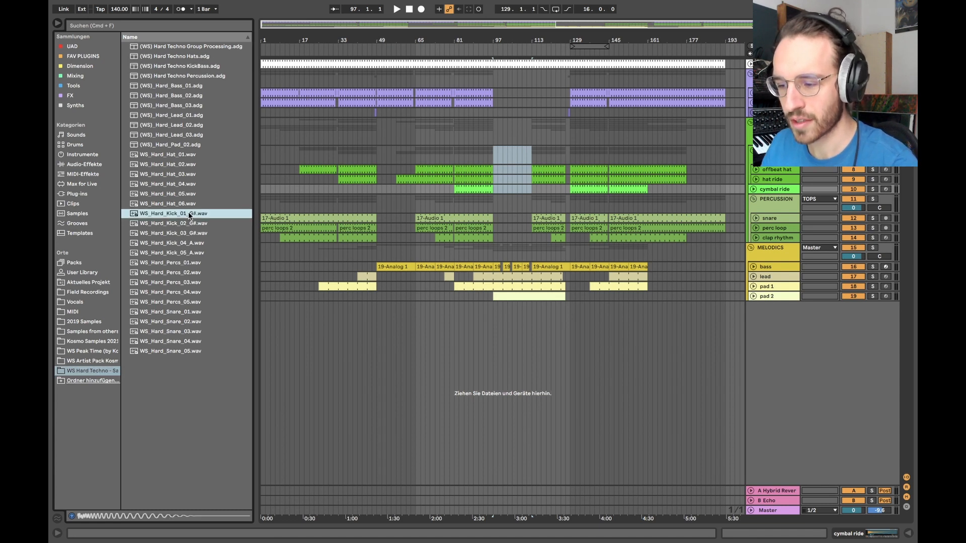
{"action": "key", "text": "Down"}
{"action": "key", "text": "Down"}
{"action": "key", "text": "Down"}
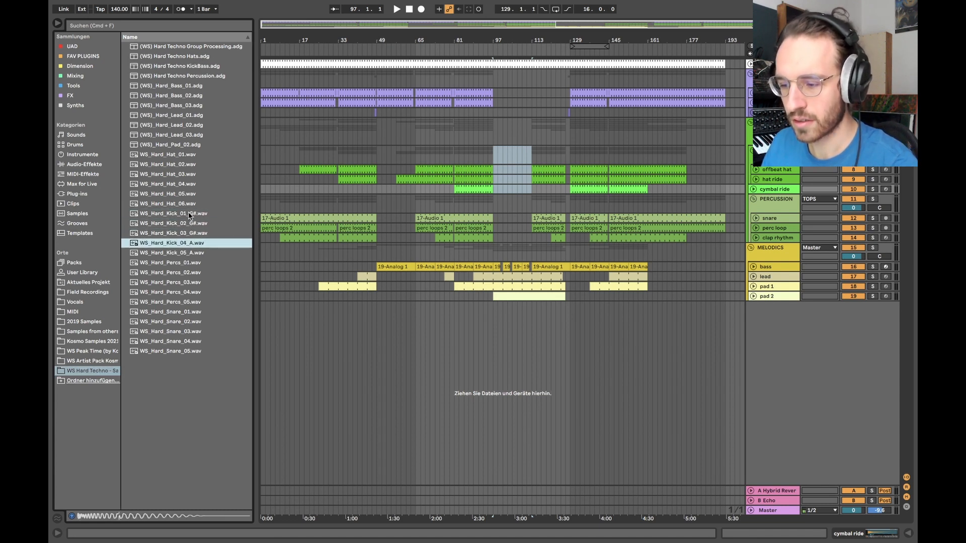
Preview the percussion loops from WS_Hard_Percs_01 through WS_Hard_Percs_04.
{"action": "left_click", "coordinate": [183, 265]}
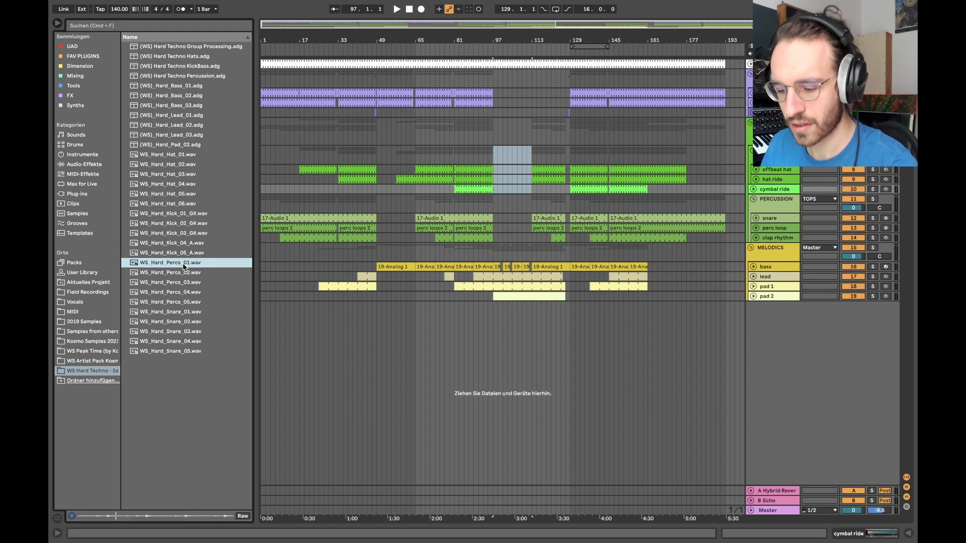
{"action": "key", "text": "Down"}
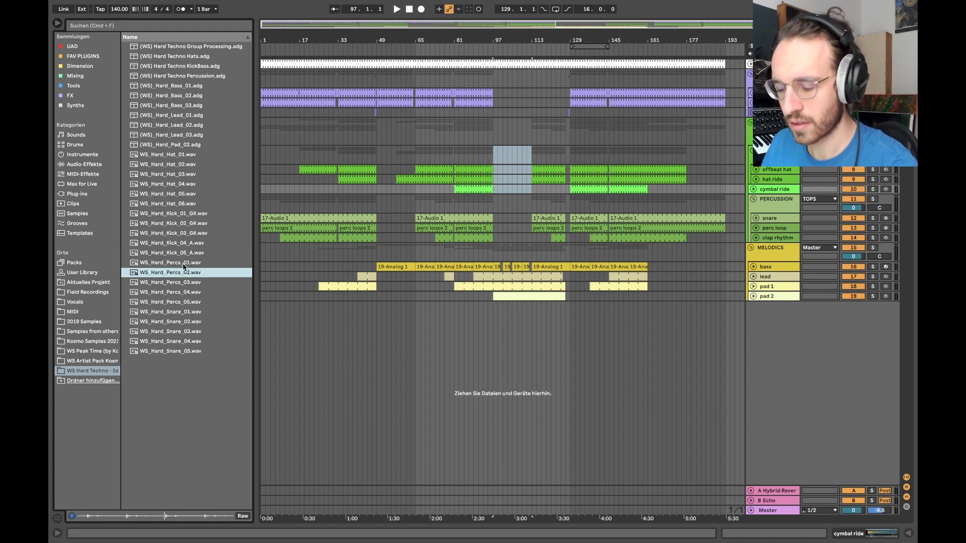
{"action": "key", "text": "Down"}
{"action": "key", "text": "Down"}
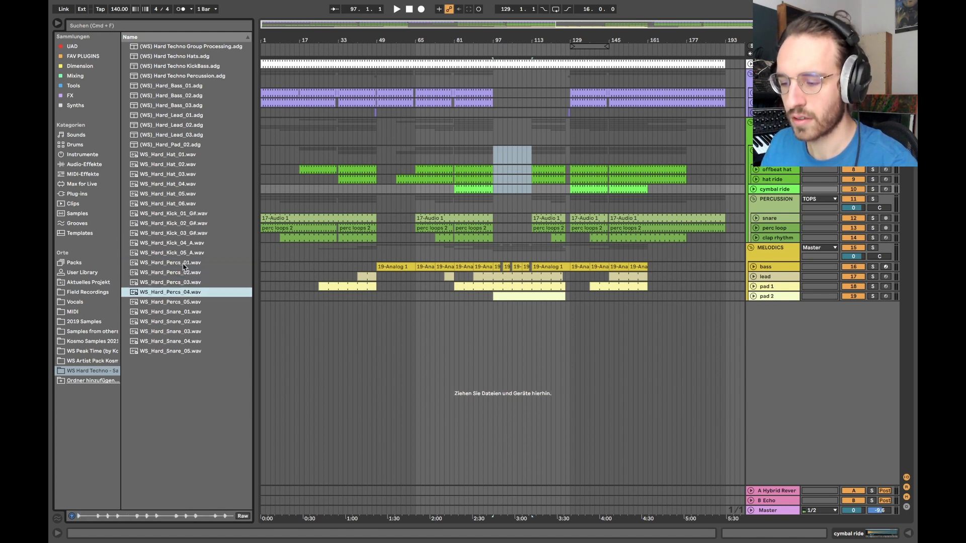
Preview the snare samples from WS_Hard_Snare_01 through WS_Hard_Snare_04.
{"action": "left_click", "coordinate": [184, 313]}
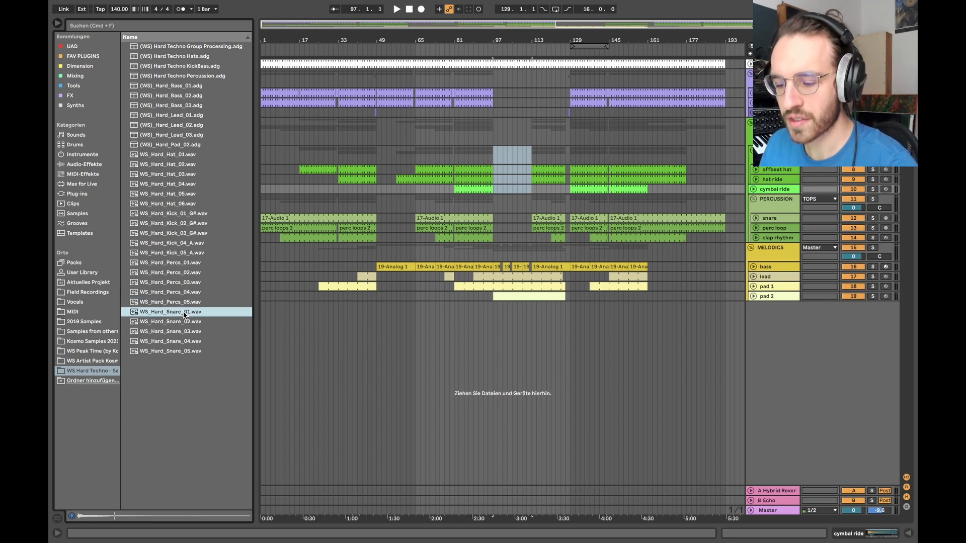
{"action": "key", "text": "Down"}
{"action": "key", "text": "Down"}
{"action": "key", "text": "Down"}
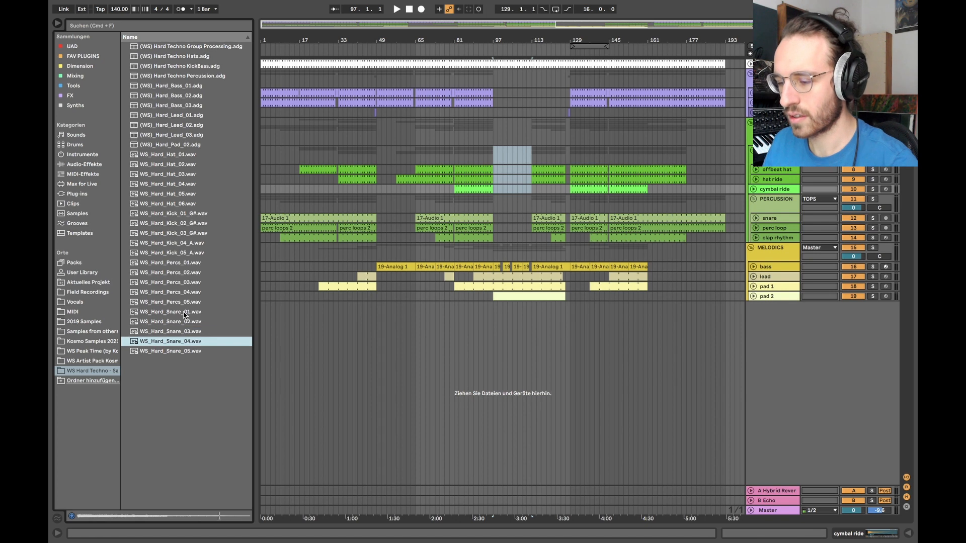
Preview the WS_Hard_Hat samples, ending on WS_Hard_Hat_04.
{"action": "left_click", "coordinate": [181, 162]}
{"action": "key", "text": "Down"}
{"action": "key", "text": "Down"}
{"action": "key", "text": "Down"}
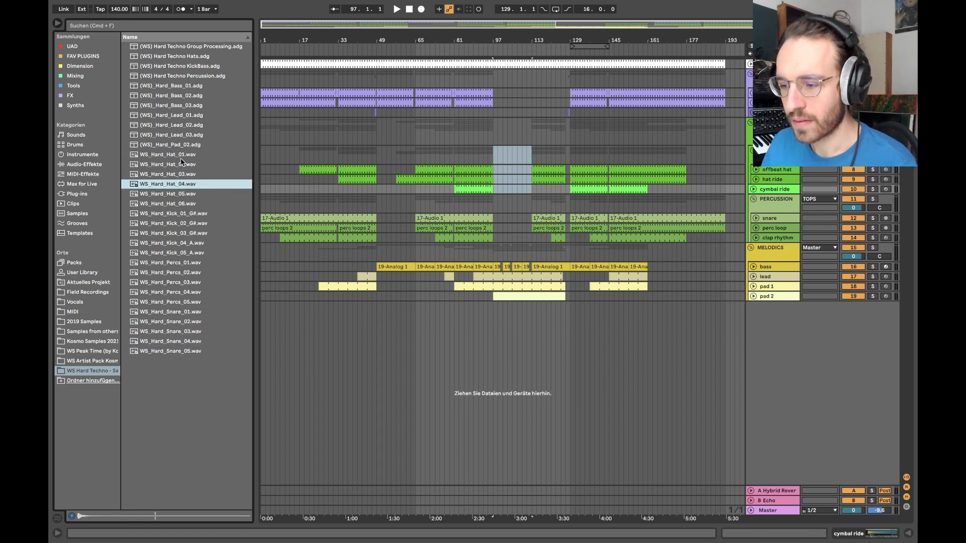
{"action": "key", "text": "Up"}
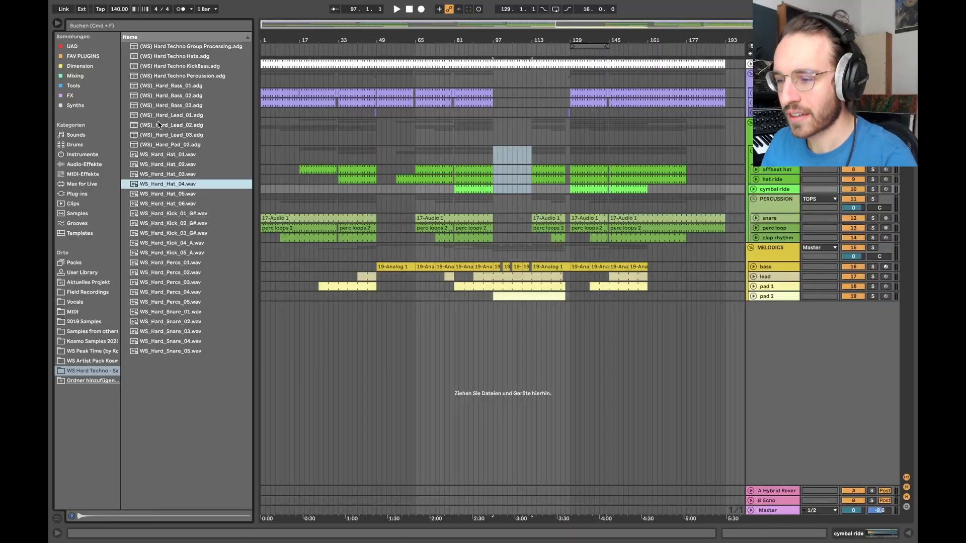
Highlight the Group Processing, Hats, KickBass and Percussion effect racks in the folder, followed by the WS_Hard_Bass_01 rack.
{"action": "left_click", "coordinate": [197, 78]}
{"action": "key", "text": "shift+Up"}
{"action": "key", "text": "shift+Up"}
{"action": "key", "text": "shift+Up"}
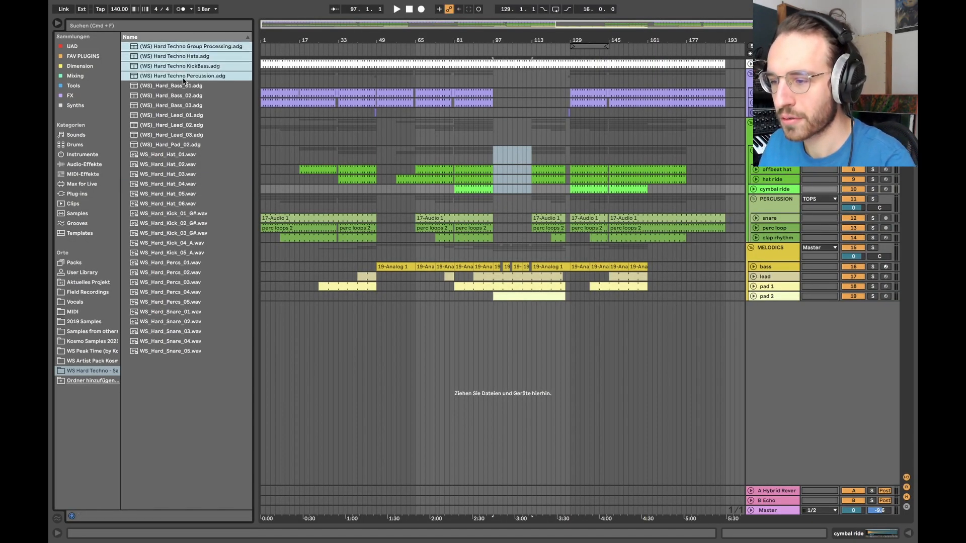
{"action": "left_click", "coordinate": [198, 84]}
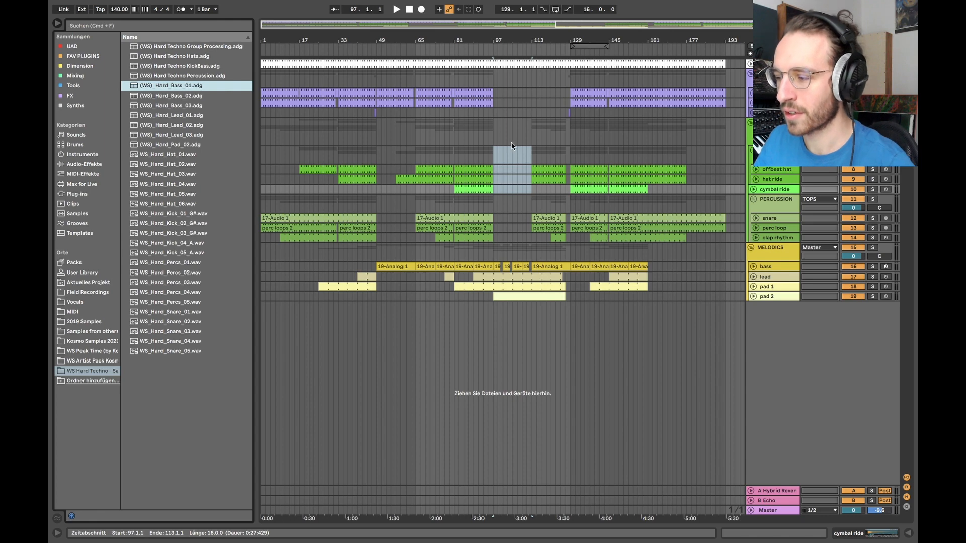
Show the KICK/BASS group's effect chain, comparing it with the ghost track's sampler device.
{"action": "left_click", "coordinate": [492, 131]}
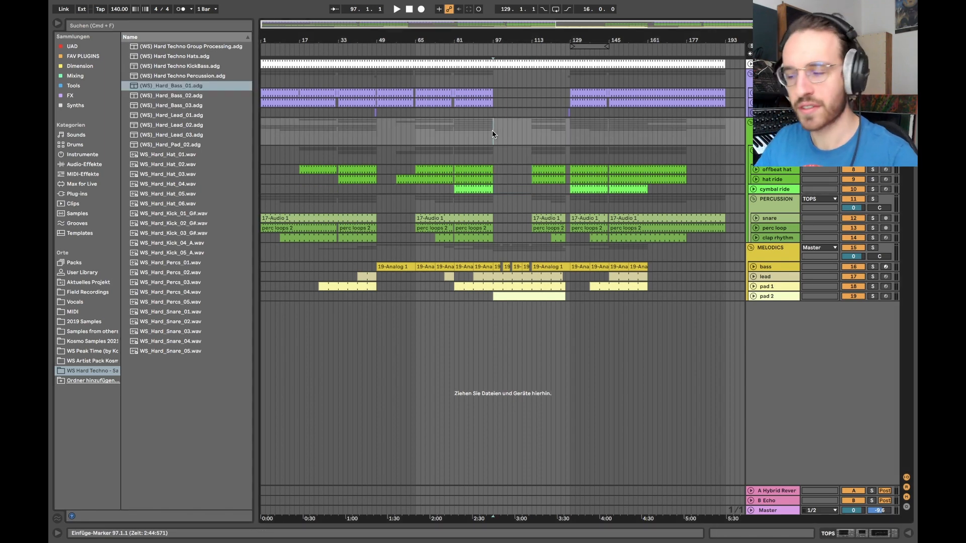
{"action": "double_click", "coordinate": [768, 75]}
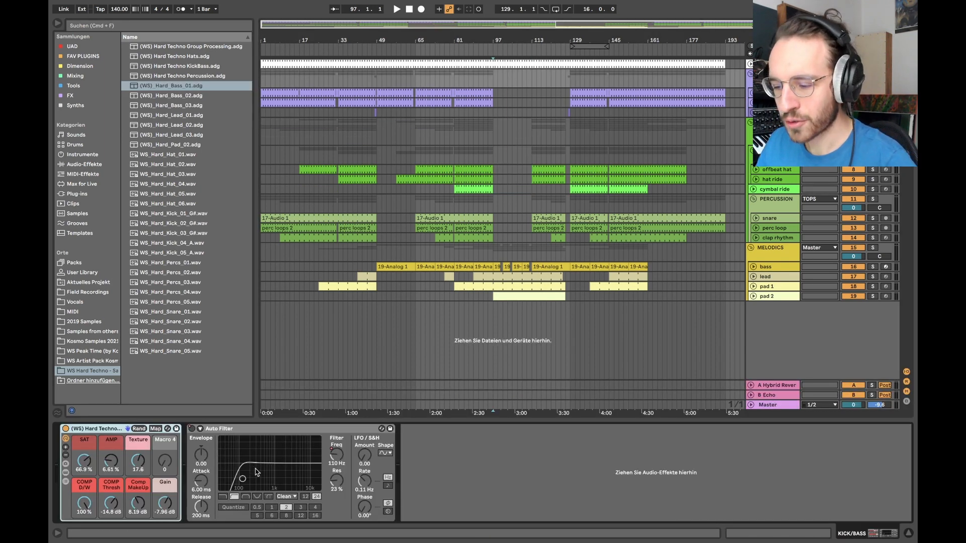
{"action": "left_click", "coordinate": [768, 93]}
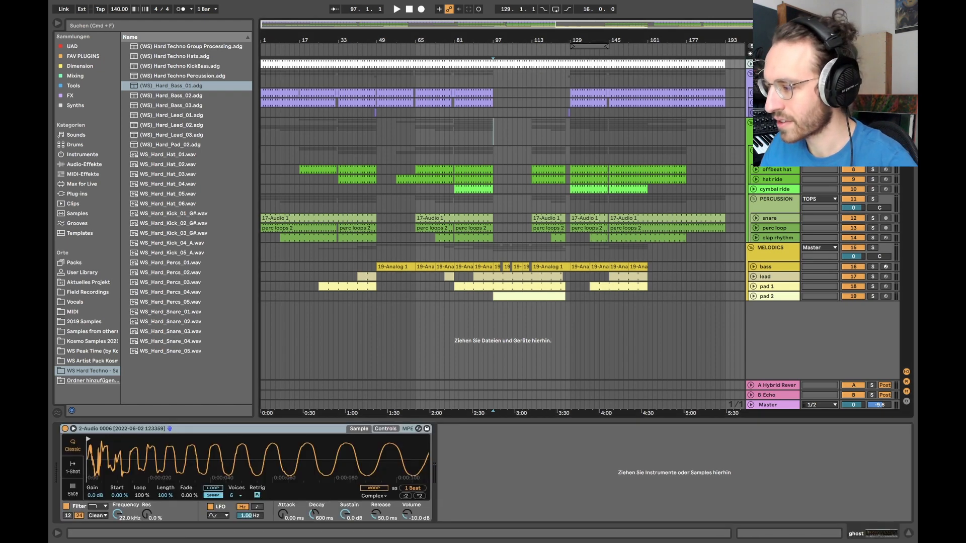
{"action": "left_click", "coordinate": [768, 75]}
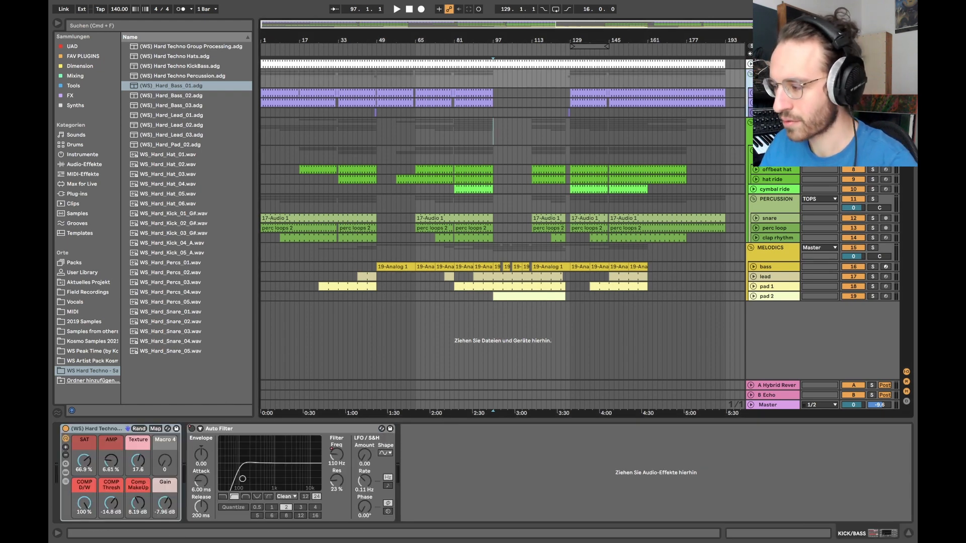
Inspect the effect racks on the HATS, PERCUSSION and MELODICS groups, and return to the HATS rack.
{"action": "left_click", "coordinate": [770, 165]}
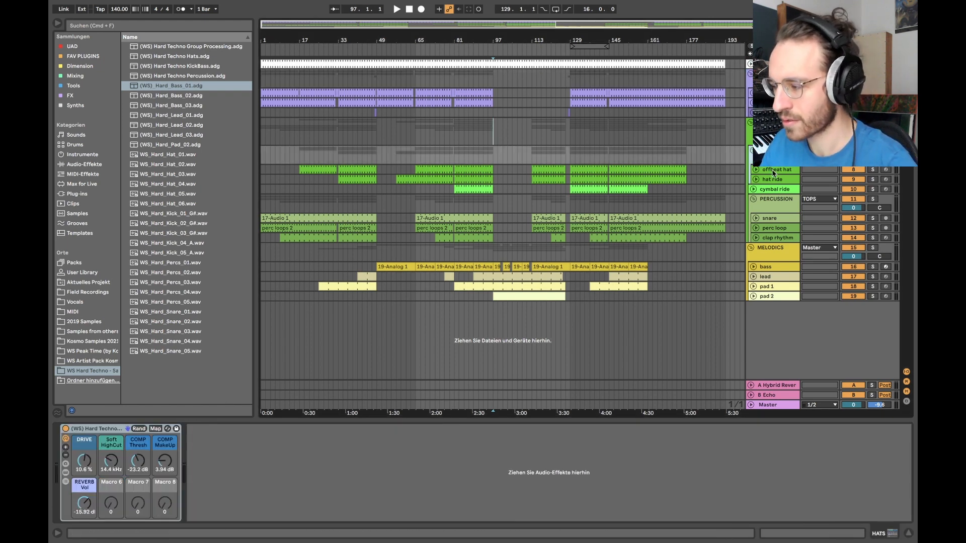
{"action": "left_click", "coordinate": [770, 201]}
{"action": "left_click", "coordinate": [775, 248]}
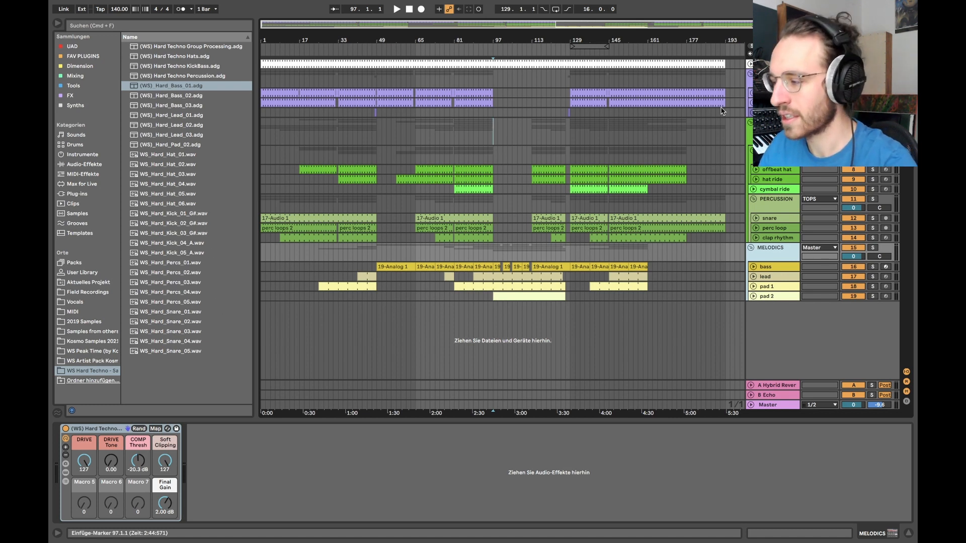
{"action": "left_click", "coordinate": [775, 150]}
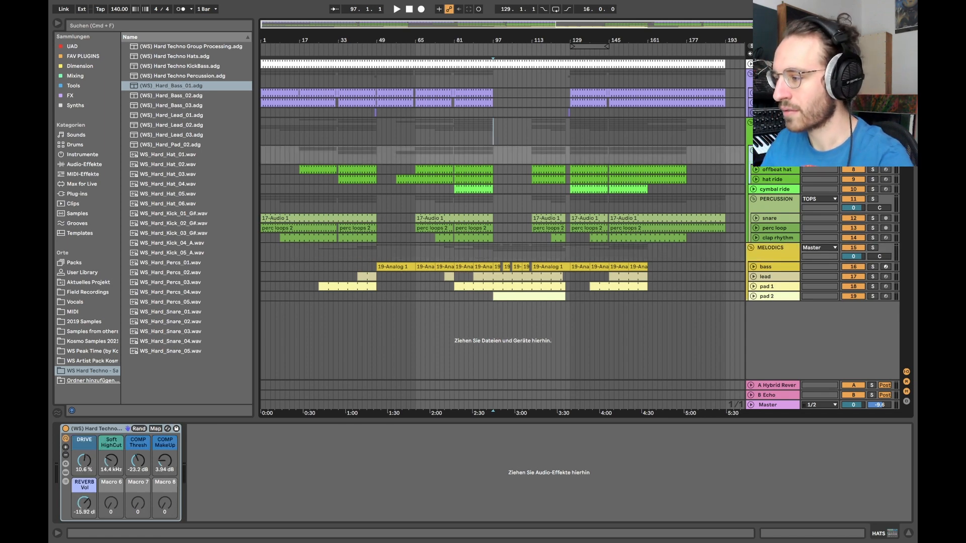
Play the arrangement from bar 129 with the KICK/BASS group's effect rack open.
{"action": "left_click", "coordinate": [775, 78]}
{"action": "left_click", "coordinate": [570, 78]}
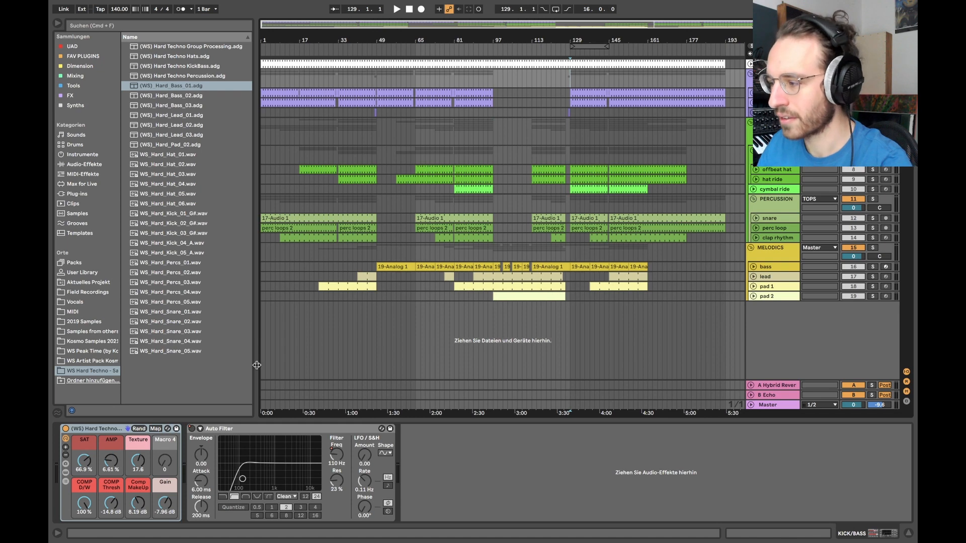
{"action": "key", "text": "space"}
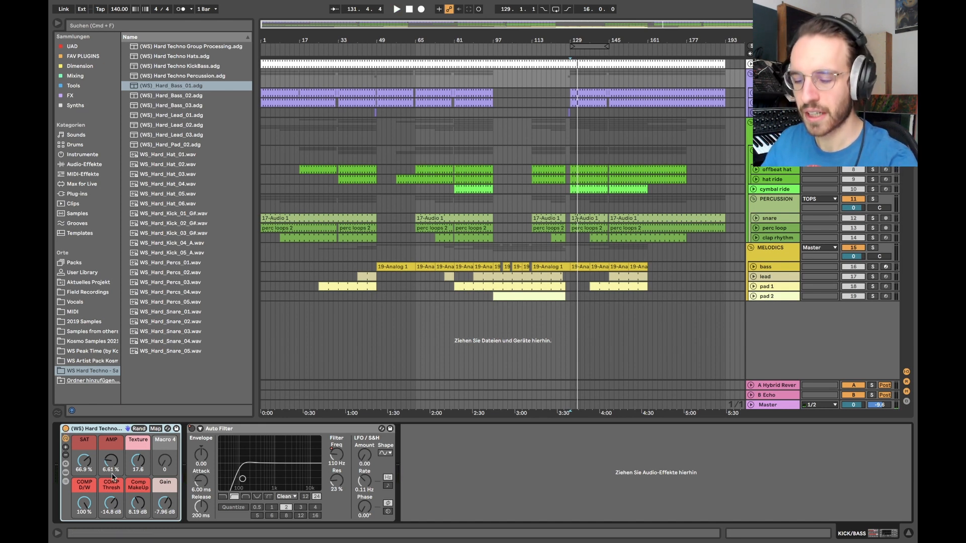
Inspect the devices inside the KICK/BASS rack from Saturator through Utility, and collapse the rack again.
{"action": "left_click", "coordinate": [66, 482]}
{"action": "left_click", "coordinate": [191, 454]}
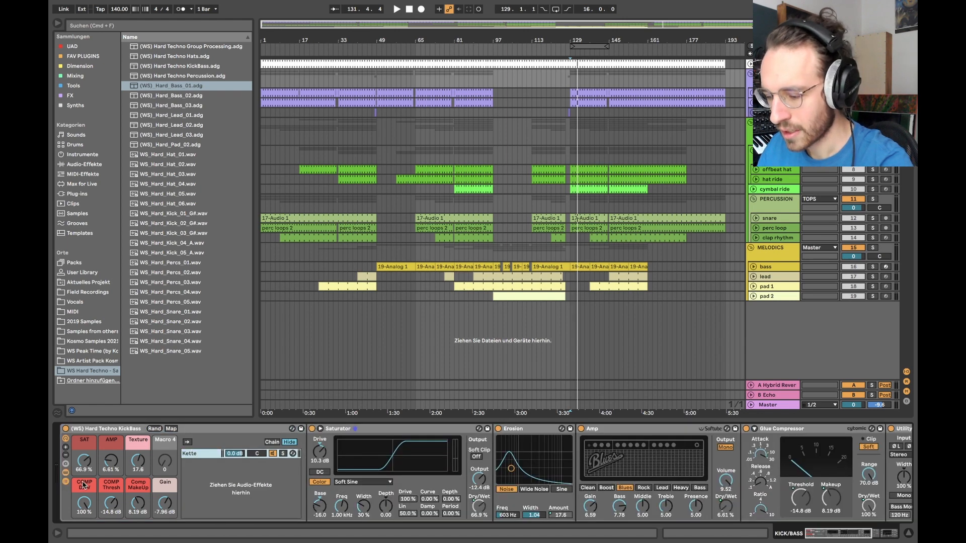
{"action": "left_click", "coordinate": [65, 482]}
{"action": "scroll", "coordinate": [374, 466], "scroll_direction": "right", "scroll_amount": 5}
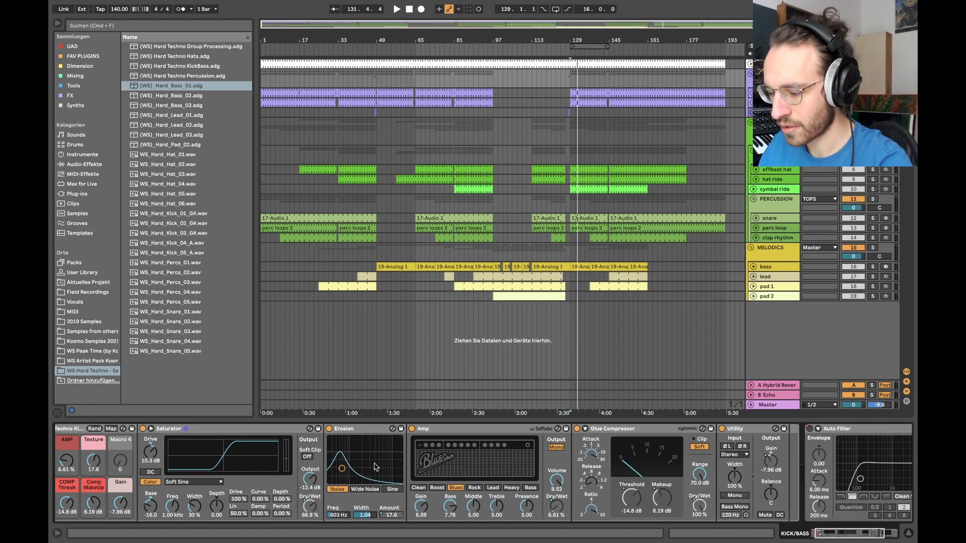
{"action": "scroll", "coordinate": [374, 467], "scroll_direction": "right", "scroll_amount": 4}
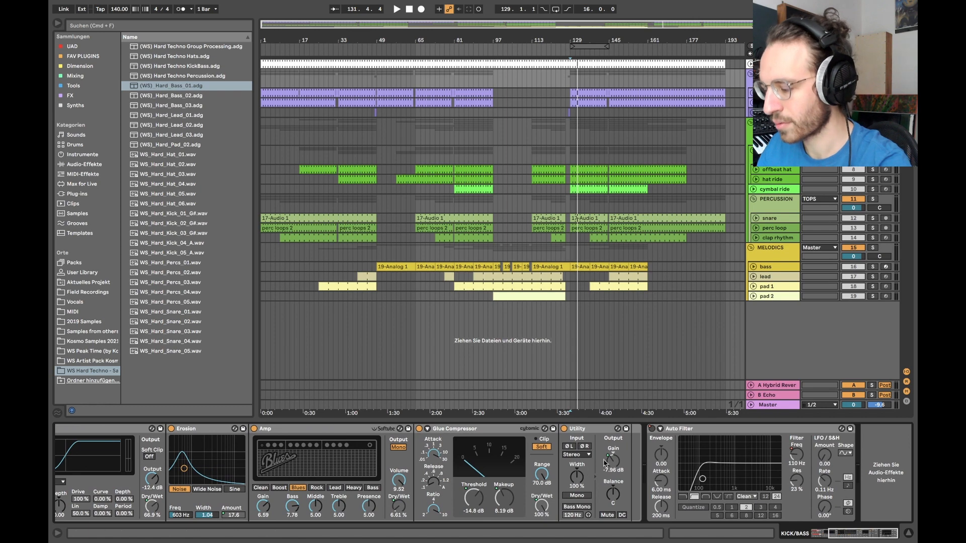
{"action": "scroll", "coordinate": [383, 467], "scroll_direction": "left", "scroll_amount": 8}
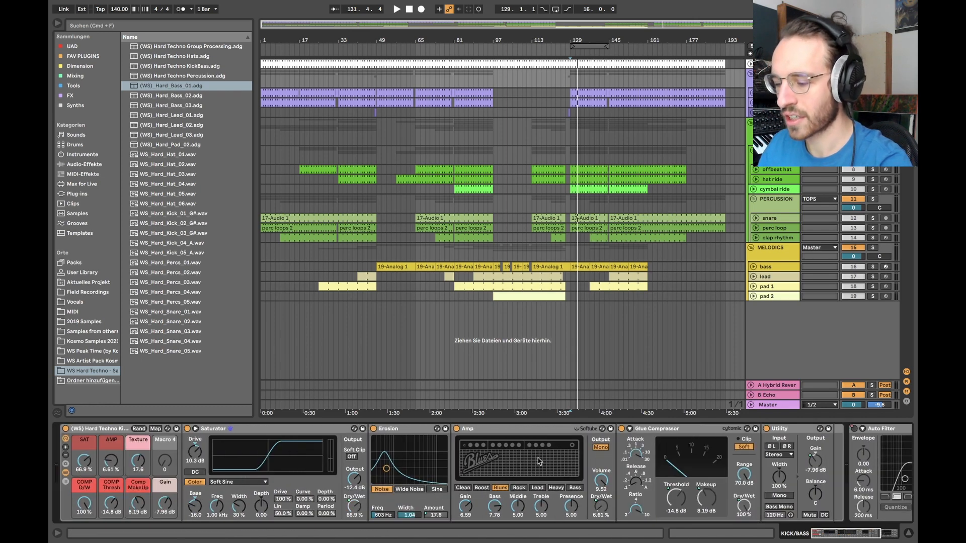
{"action": "left_click", "coordinate": [66, 473]}
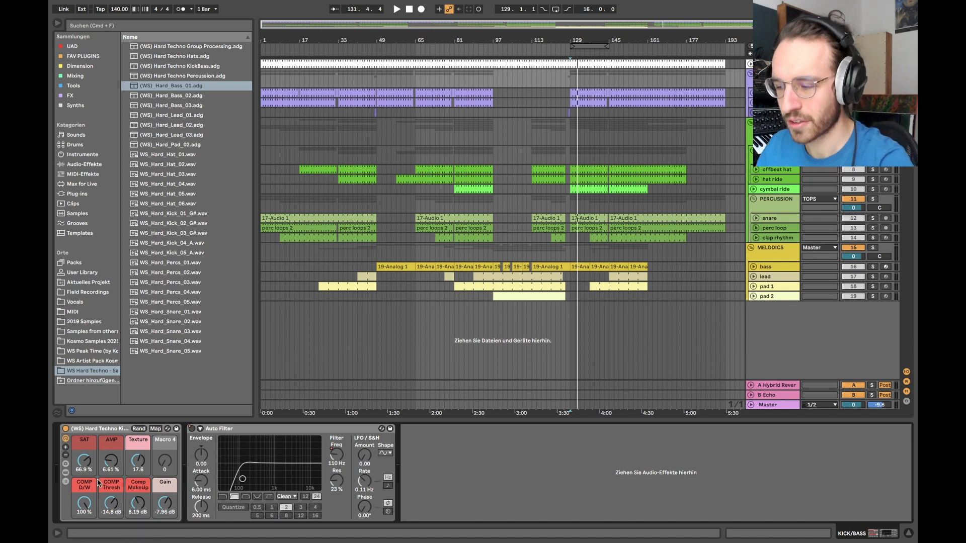
During playback, set the KICK/BASS rack's SAT to 75.6 %, AMP to 7.80 % and Texture to 20.7.
{"action": "key", "text": "space"}
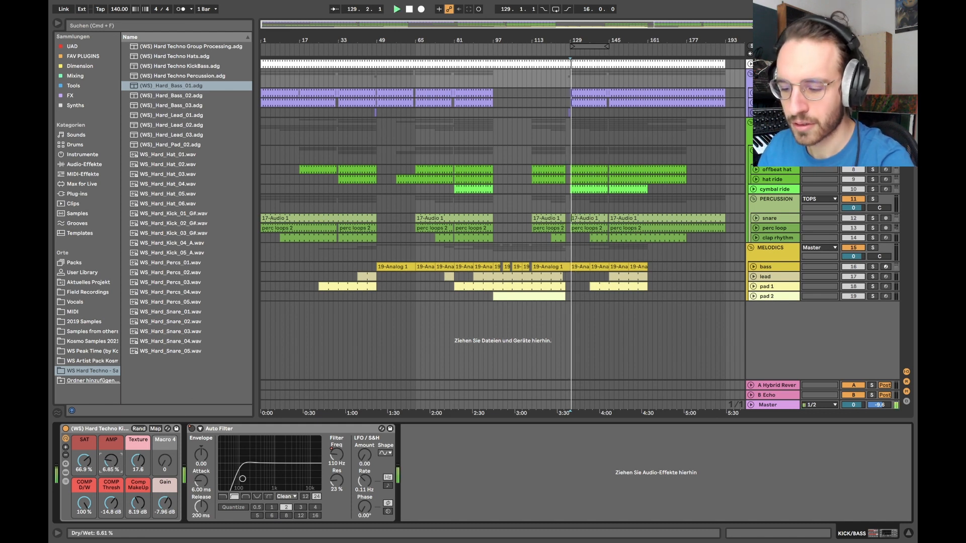
{"action": "left_click_drag", "start_coordinate": [112, 466], "coordinate": [86, 481]}
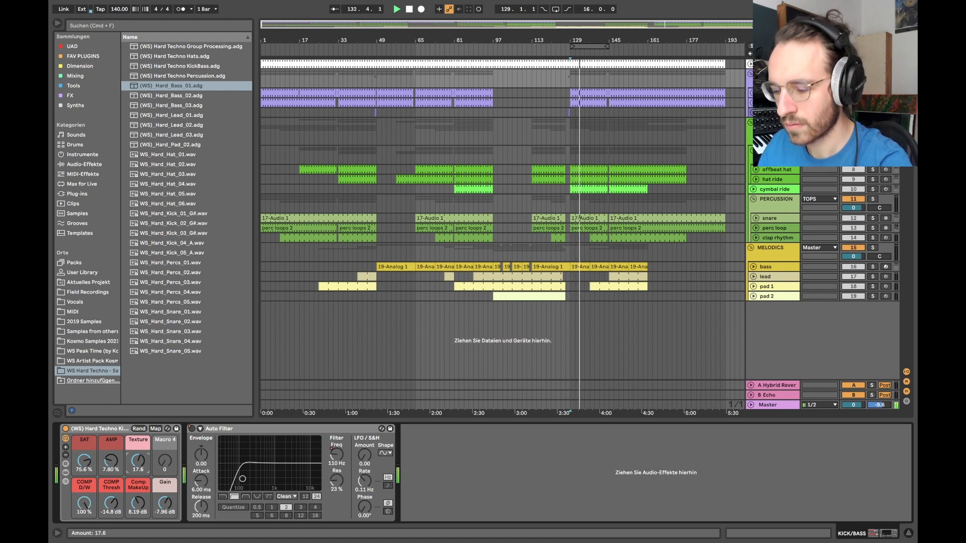
{"action": "left_click_drag", "start_coordinate": [138, 460], "coordinate": [138, 468]}
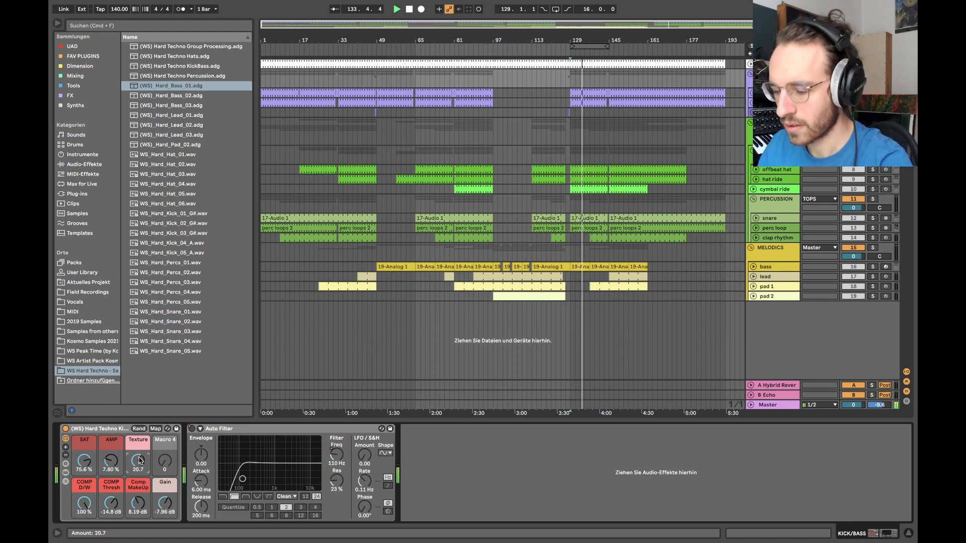
{"action": "key", "text": "space"}
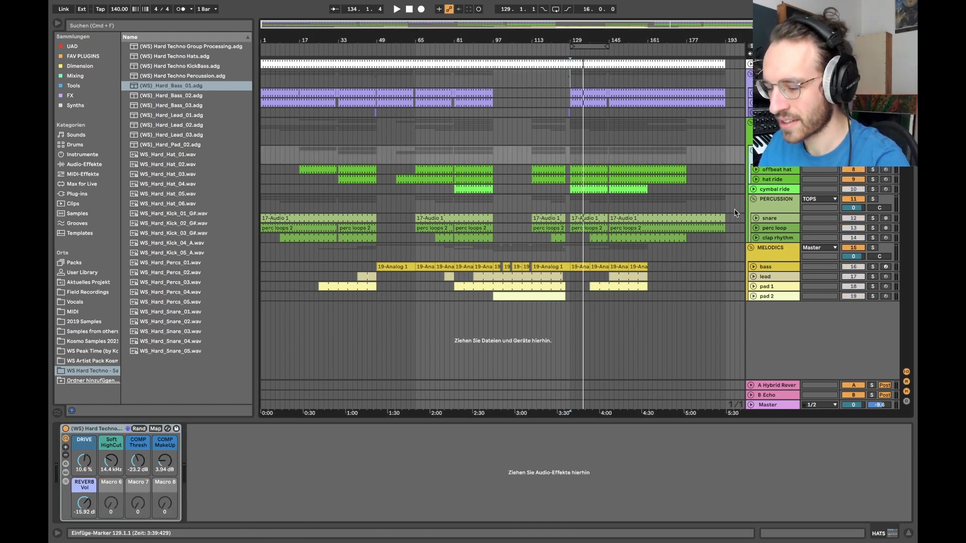
Solo the TOPS group for playback and set the HATS rack's DRIVE to 13.1 % and Soft HighCut to 13.5 kHz.
{"action": "left_click", "coordinate": [779, 201]}
{"action": "left_click", "coordinate": [873, 122]}
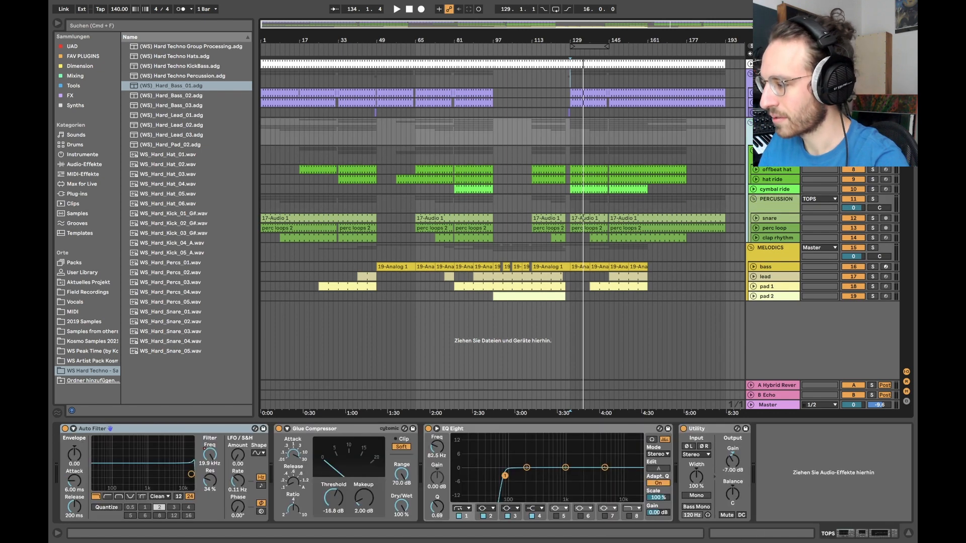
{"action": "left_click", "coordinate": [873, 74]}
{"action": "left_click", "coordinate": [775, 150]}
{"action": "key", "text": "space"}
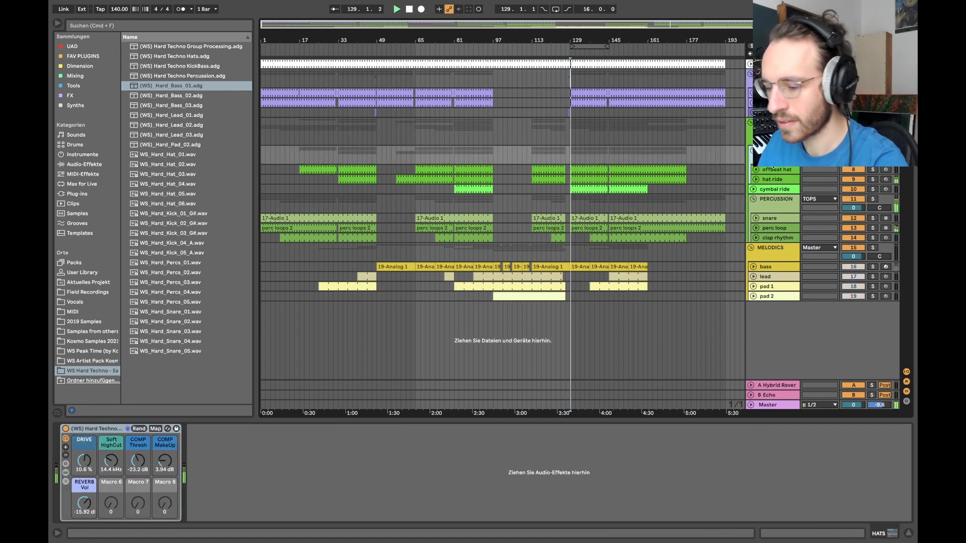
{"action": "mouse_move", "coordinate": [84, 461]}
{"action": "left_mouse_down"}
{"action": "mouse_move", "coordinate": [84, 451]}
{"action": "mouse_move", "coordinate": [84, 483]}
{"action": "mouse_move", "coordinate": [111, 455]}
{"action": "mouse_move", "coordinate": [111, 433]}
{"action": "mouse_move", "coordinate": [84, 455]}
{"action": "left_mouse_up"}
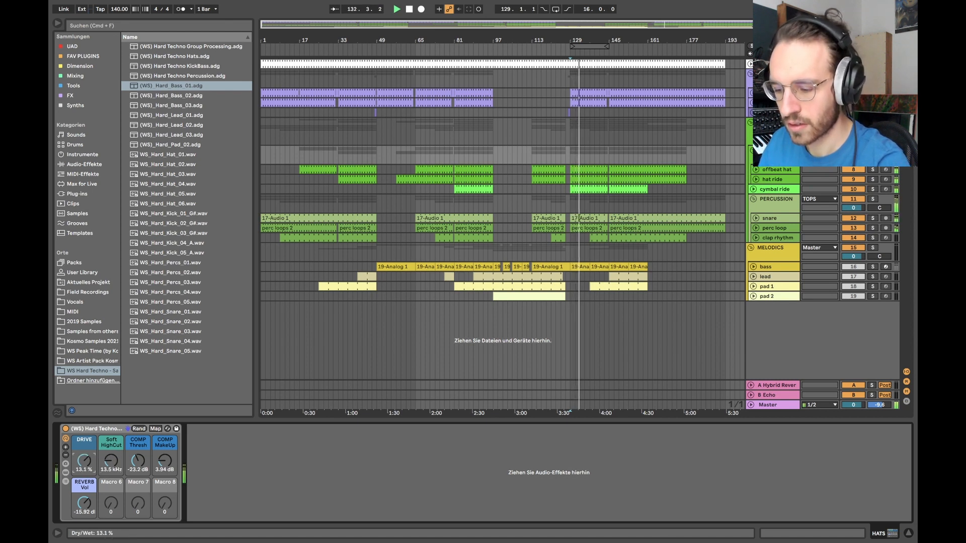
Audition the PERCUSSION group in solo while setting its rack's AMP to 24.1 % and REVERB Drive to 12 %.
{"action": "left_click", "coordinate": [785, 199]}
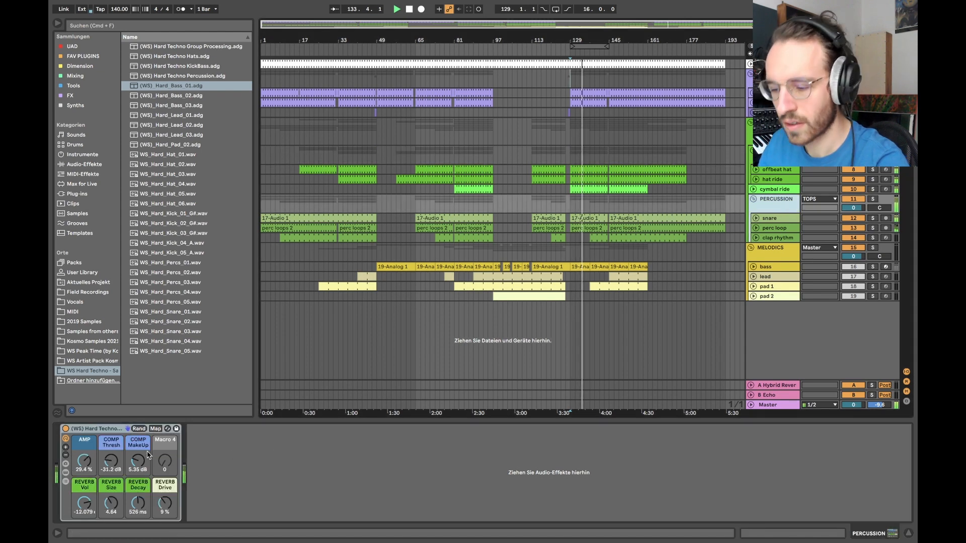
{"action": "double_click", "coordinate": [85, 459]}
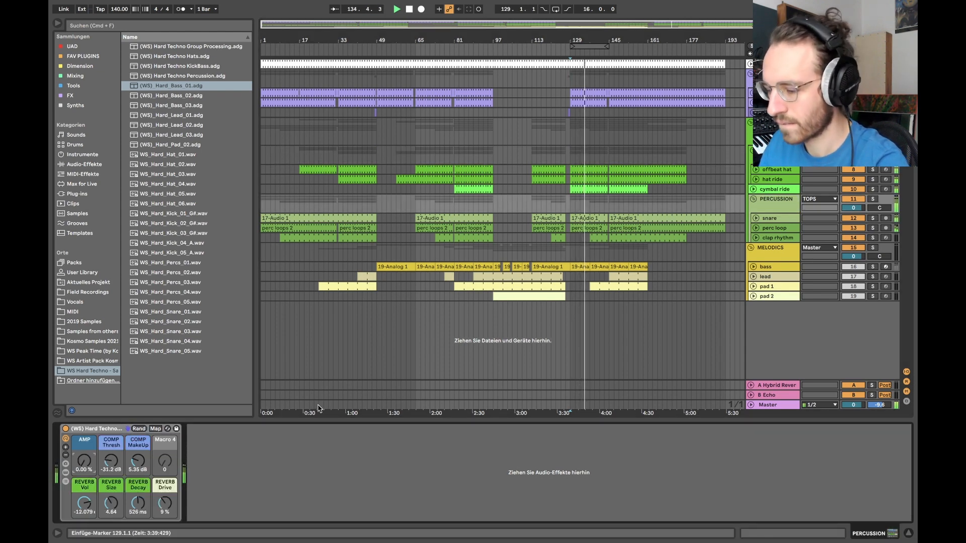
{"action": "left_click_drag", "start_coordinate": [85, 460], "coordinate": [85, 397]}
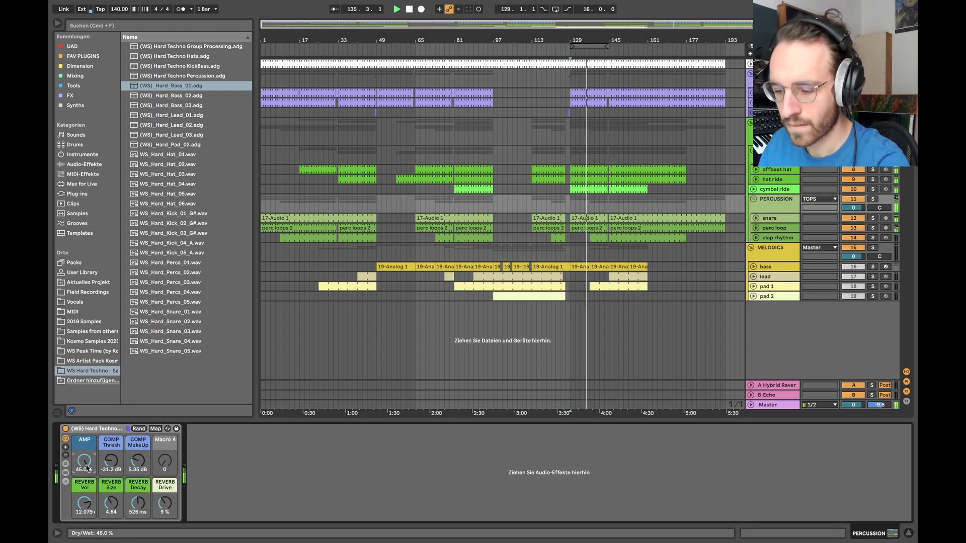
{"action": "left_click", "coordinate": [873, 198]}
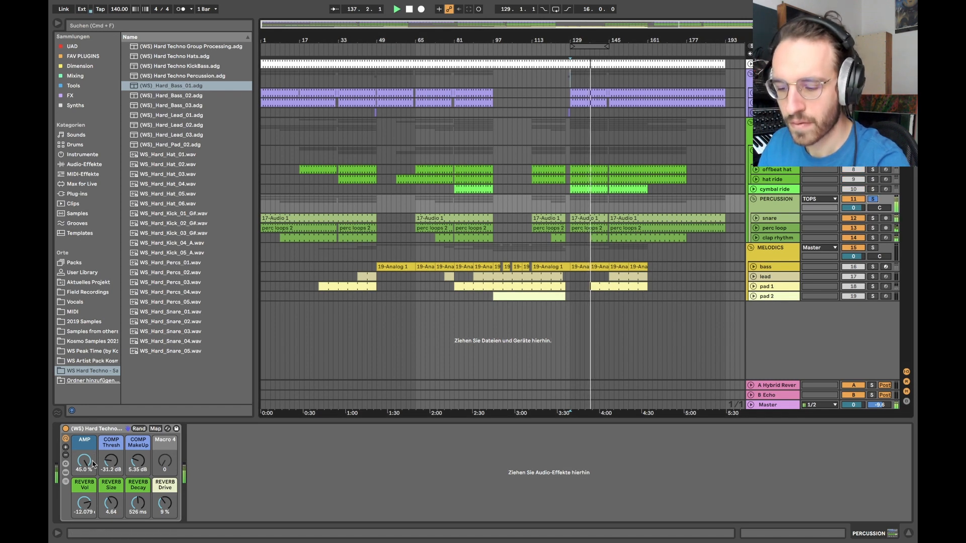
{"action": "left_click_drag", "start_coordinate": [93, 464], "coordinate": [92, 483]}
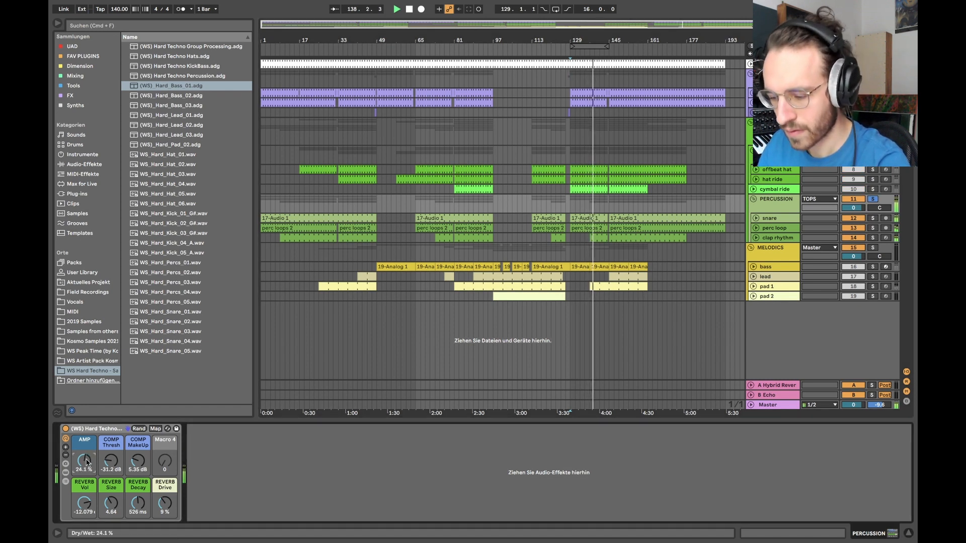
{"action": "left_click_drag", "start_coordinate": [154, 497], "coordinate": [162, 516]}
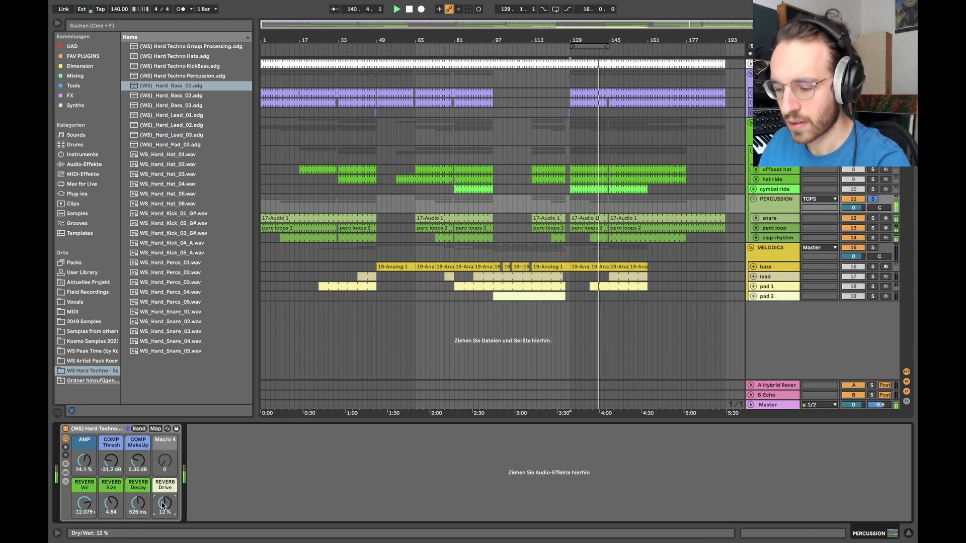
{"action": "key", "text": "space"}
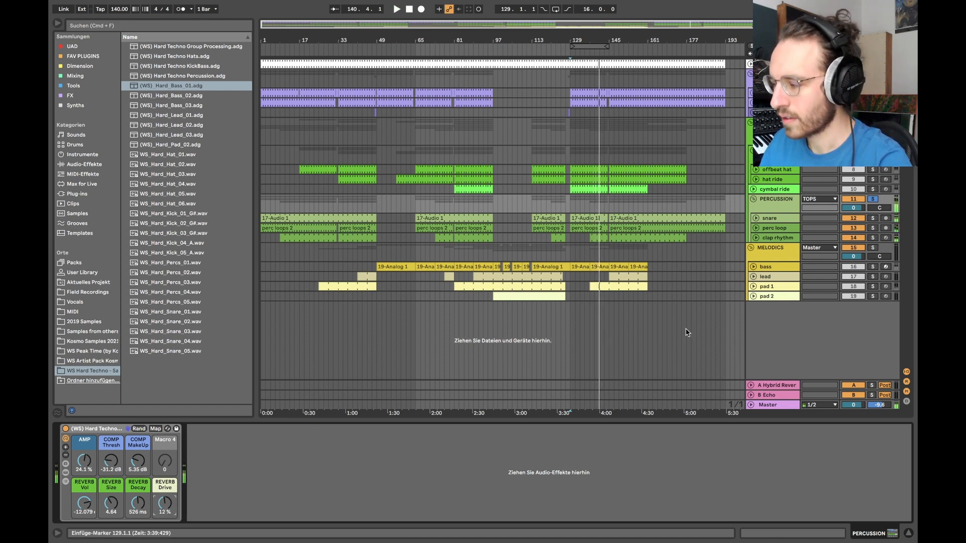
Inspect the Reverb and Dry chains inside the PERCUSSION rack, collapse the rack and unsolo the group.
{"action": "left_click", "coordinate": [66, 483]}
{"action": "left_click", "coordinate": [197, 463]}
{"action": "scroll", "coordinate": [492, 478], "scroll_direction": "right", "scroll_amount": 1}
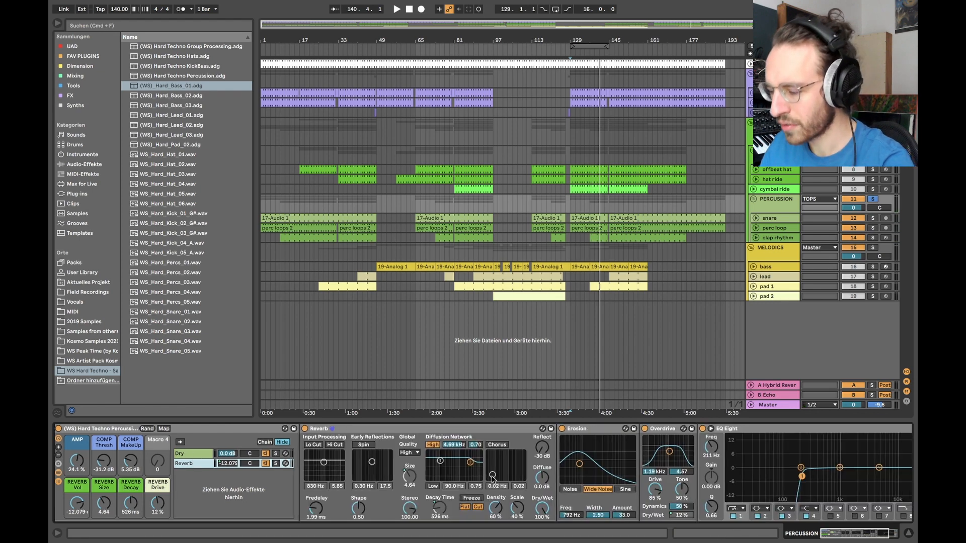
{"action": "scroll", "coordinate": [492, 478], "scroll_direction": "right", "scroll_amount": 2}
{"action": "scroll", "coordinate": [493, 478], "scroll_direction": "left", "scroll_amount": 3}
{"action": "left_click", "coordinate": [207, 454]}
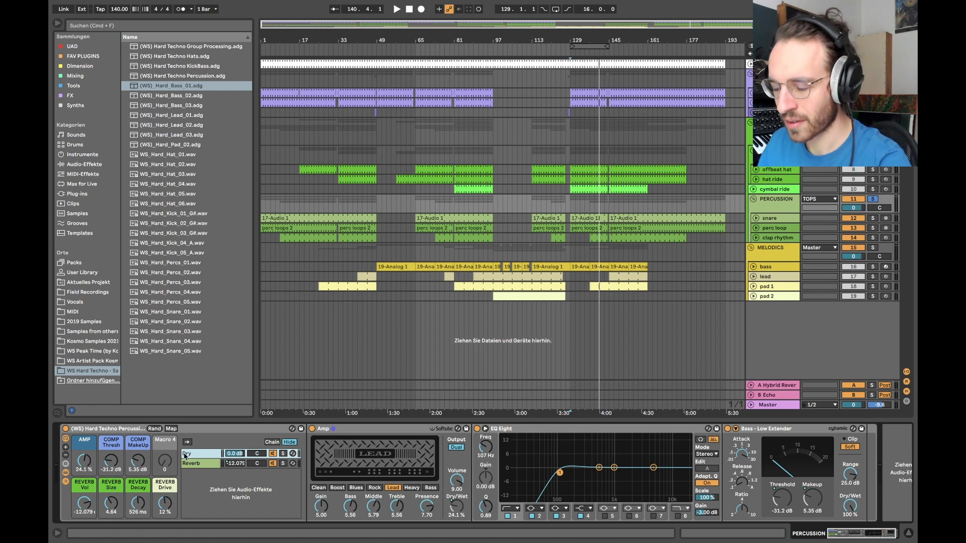
{"action": "left_click", "coordinate": [65, 481]}
{"action": "left_click", "coordinate": [65, 472]}
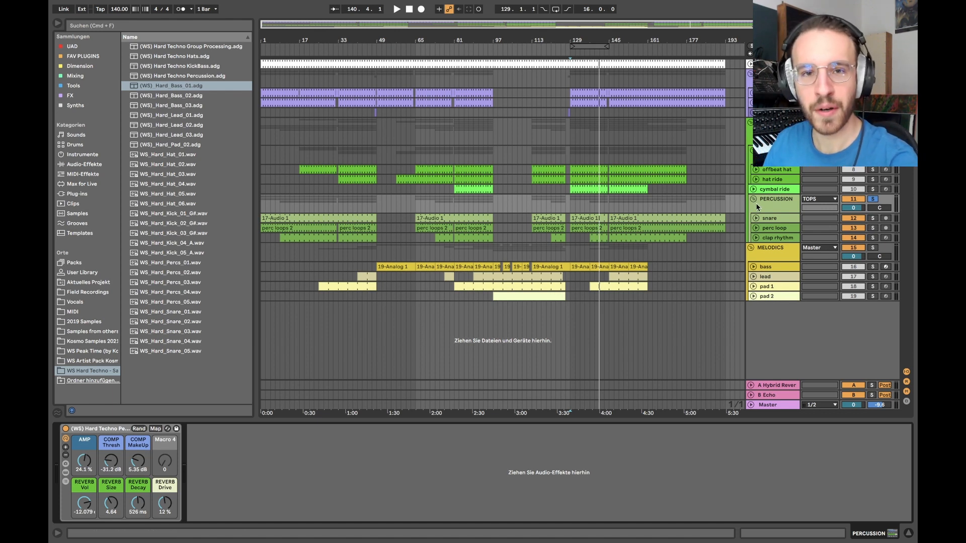
{"action": "left_click", "coordinate": [873, 198]}
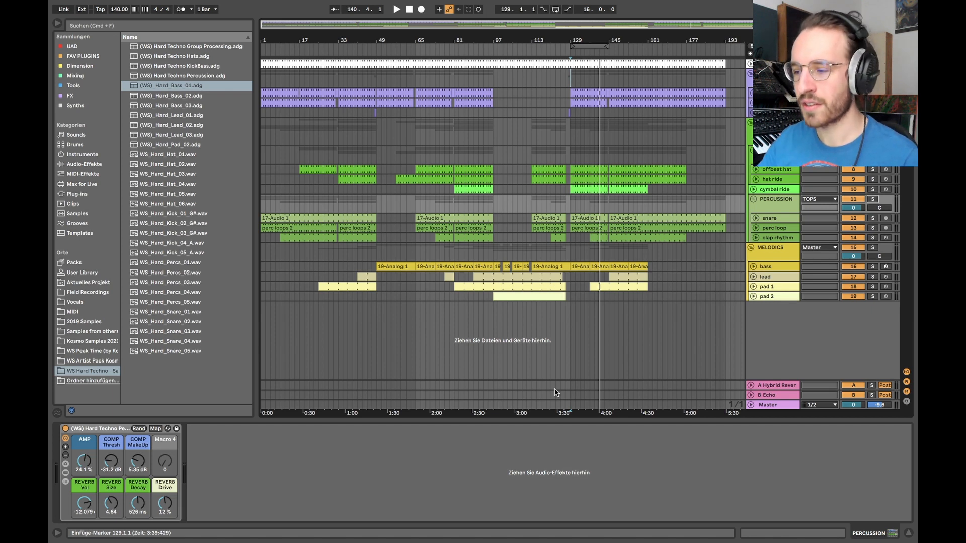
Browse the devices on the tracks from offbeat hat down to clap rhythm.
{"action": "left_click", "coordinate": [782, 171]}
{"action": "key", "text": "Down"}
{"action": "key", "text": "Down"}
{"action": "key", "text": "Down"}
{"action": "key", "text": "Down"}
{"action": "key", "text": "Down"}
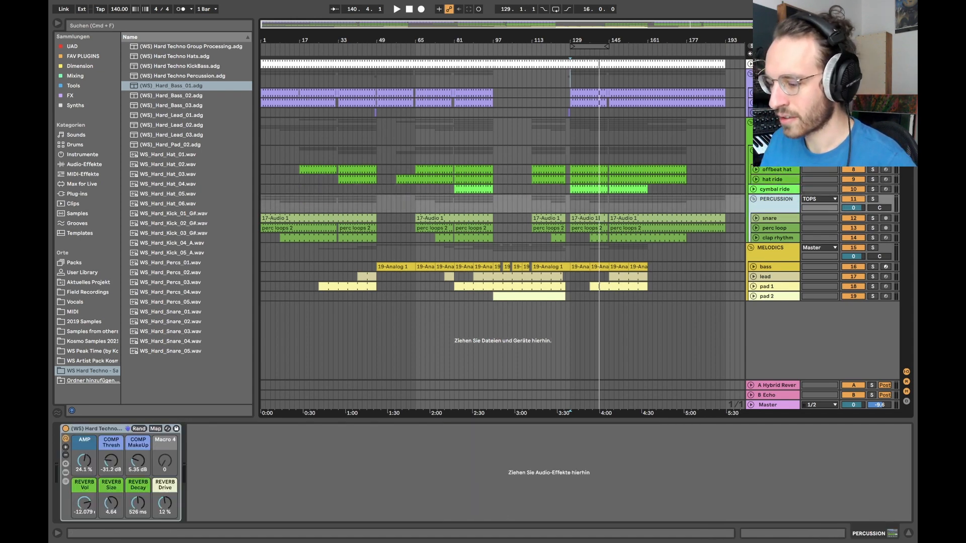
{"action": "key", "text": "Down"}
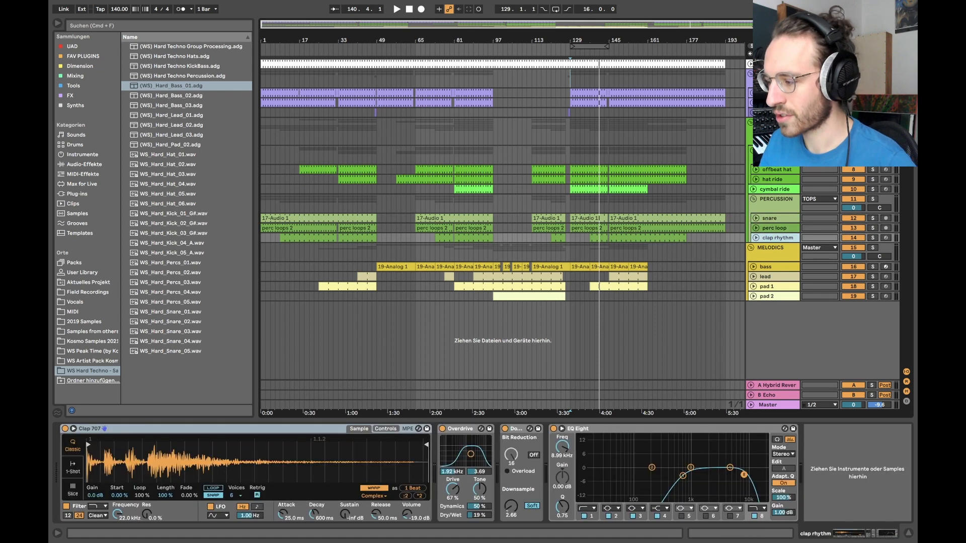
Swap the kick track's sample for WS_Hard_Kick_02_G#.wav and play the arrangement from bar 129.
{"action": "left_click", "coordinate": [777, 93]}
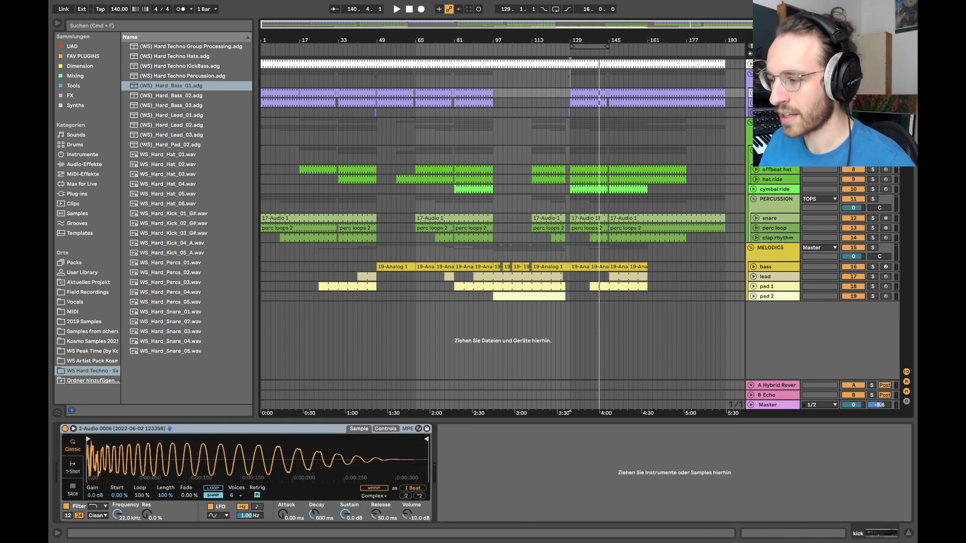
{"action": "double_click", "coordinate": [178, 223]}
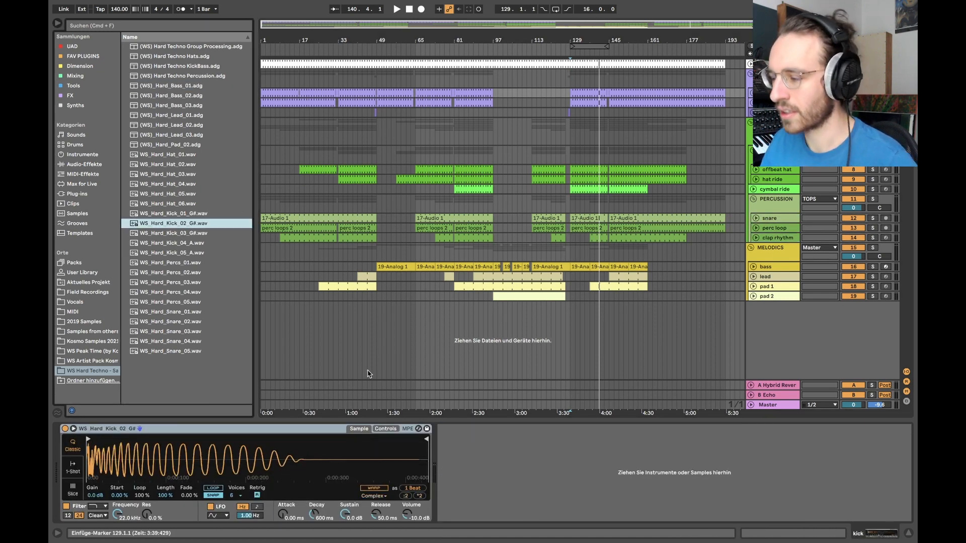
{"action": "left_click", "coordinate": [602, 96]}
{"action": "key", "text": "space"}
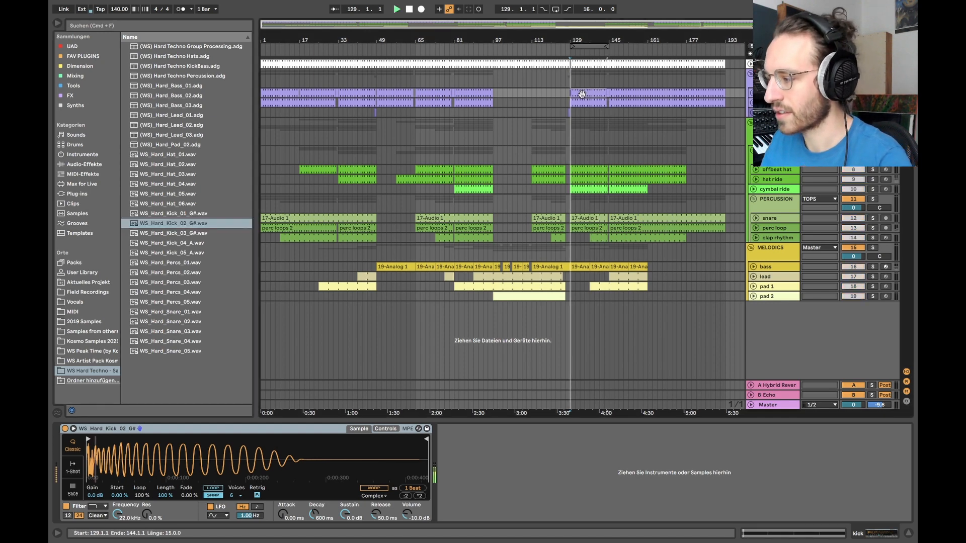
Audition WS_Hard_Kick_05_A.wav as the kick track's sample, stop playback and restore the original kick sample.
{"action": "left_click", "coordinate": [171, 253]}
{"action": "double_click", "coordinate": [171, 253]}
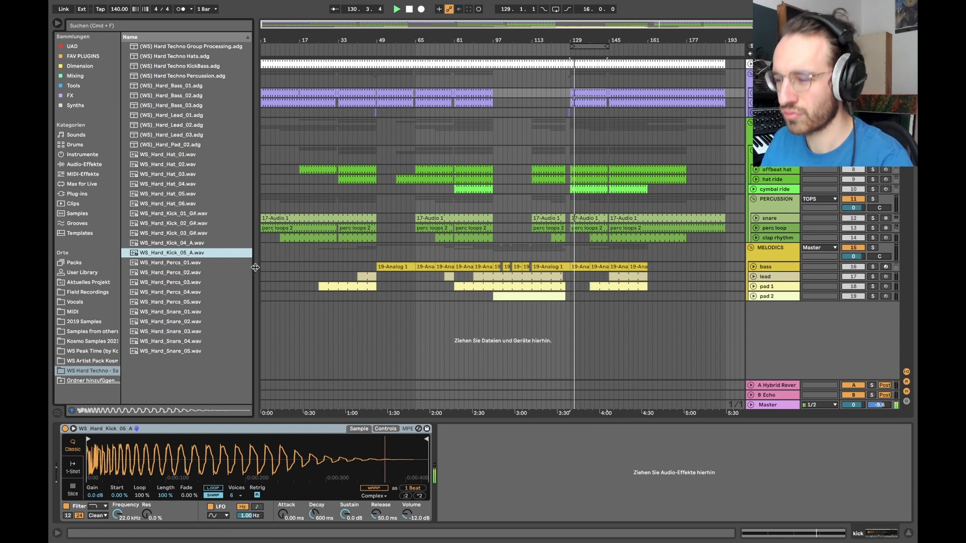
{"action": "key", "text": "space"}
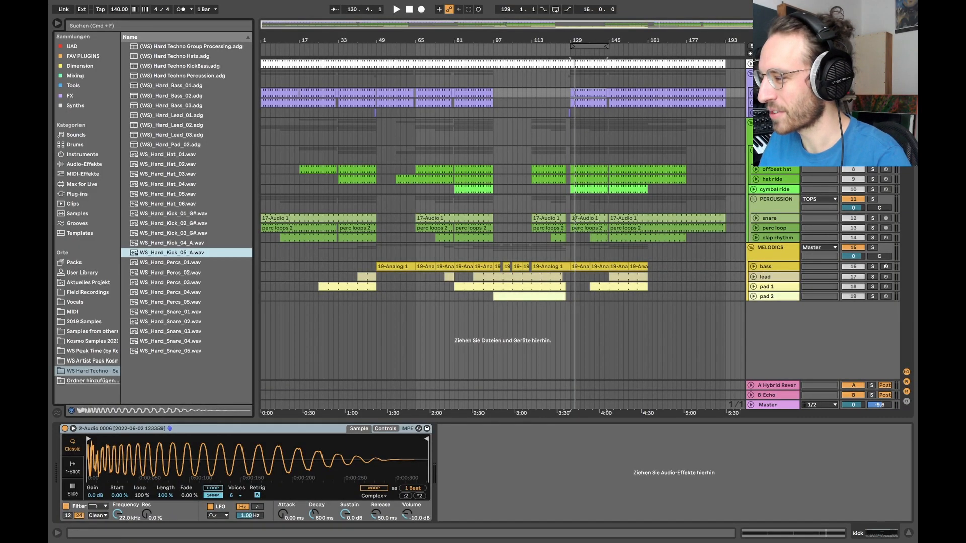
Collapse the KICK/BASS and TOPS groups, and expand the bass, lead, pad 1 and pad 2 tracks with the device view hidden.
{"action": "left_click", "coordinate": [751, 75]}
{"action": "left_click", "coordinate": [750, 83]}
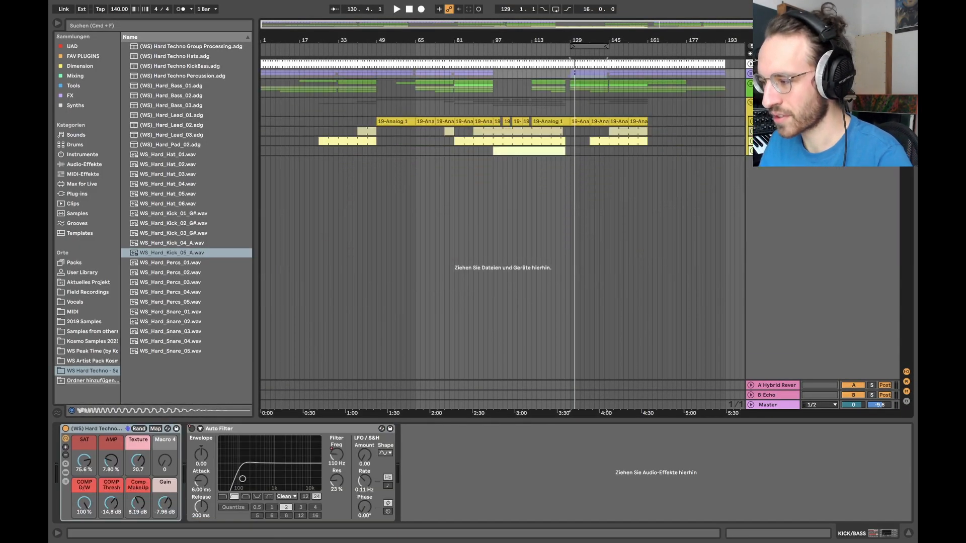
{"action": "left_click", "coordinate": [775, 122]}
{"action": "left_click", "coordinate": [775, 151], "text": "shift"}
{"action": "left_click", "coordinate": [753, 151]}
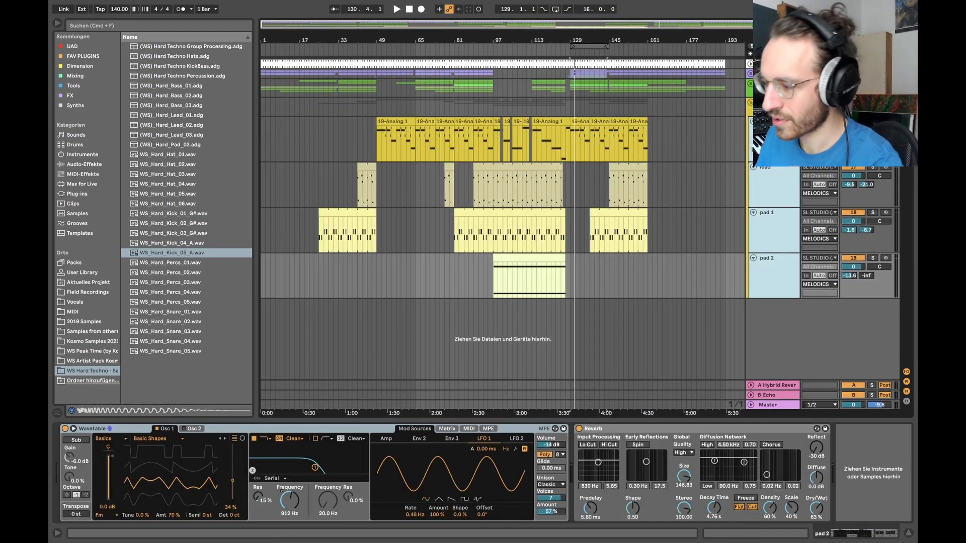
{"action": "key", "text": "super+alt+l"}
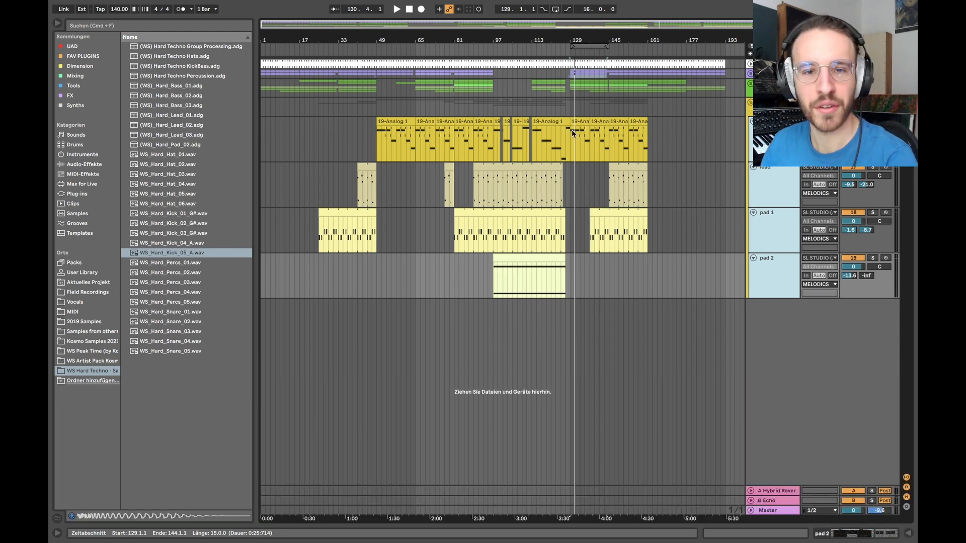
Show the bass track's devices and select its clips at bar 129 and from bar 49.
{"action": "left_click", "coordinate": [775, 122]}
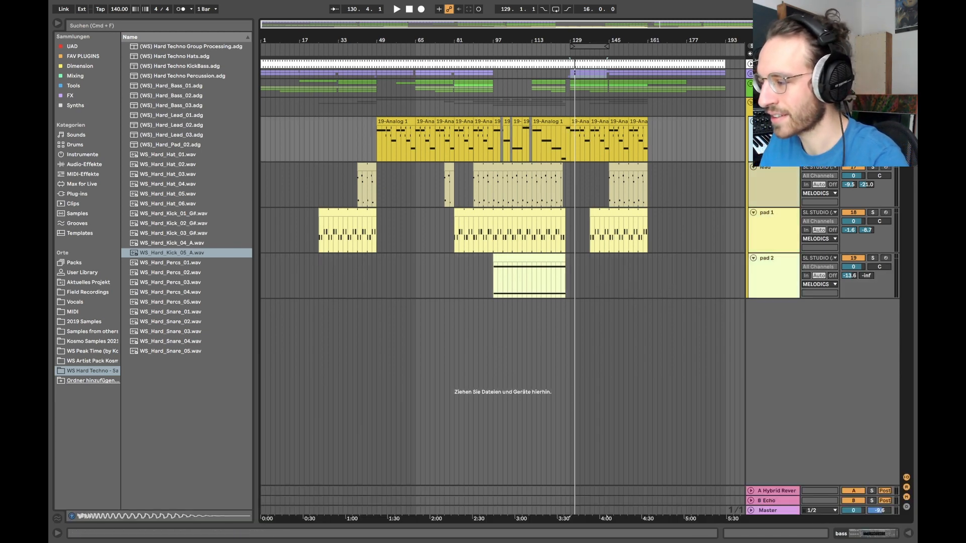
{"action": "key", "text": "super+alt+l"}
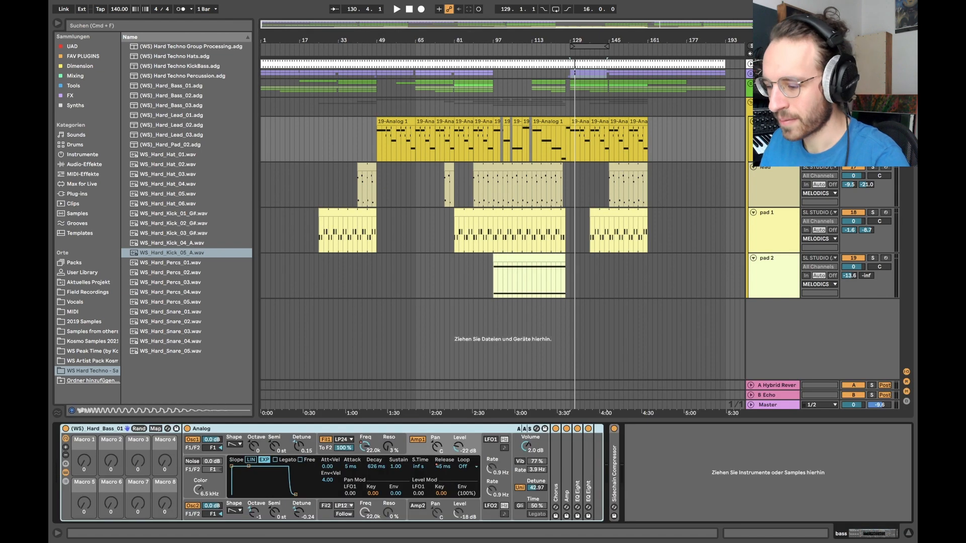
{"action": "left_click", "coordinate": [581, 133]}
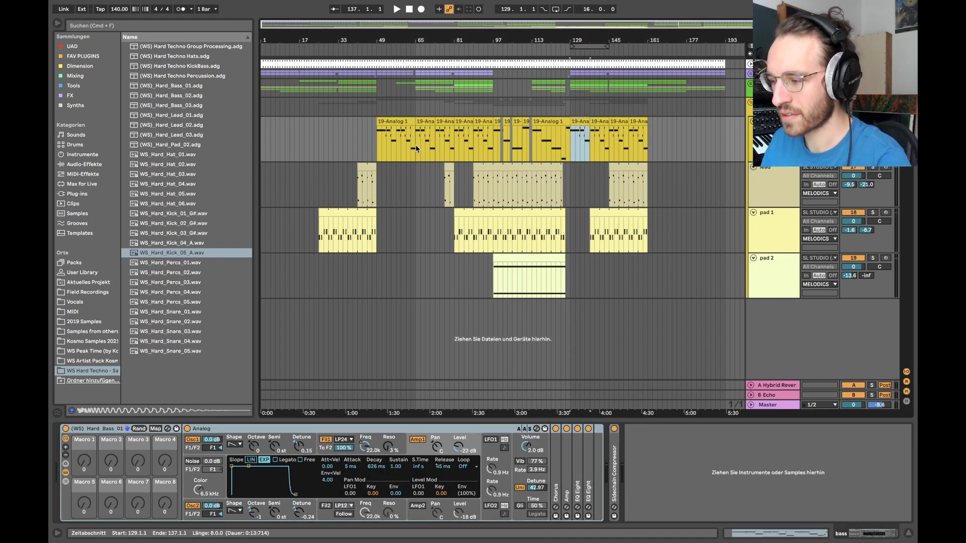
{"action": "left_click", "coordinate": [378, 137]}
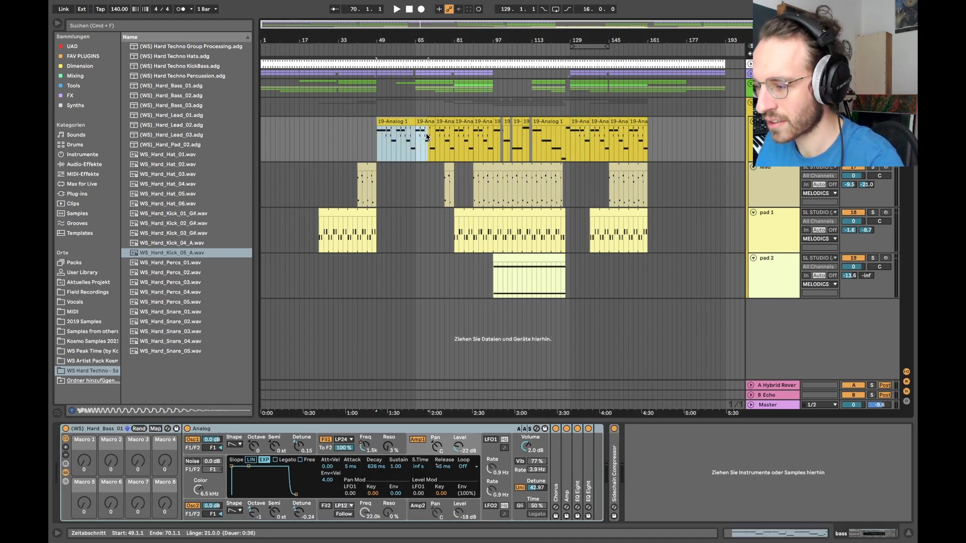
Show track automation with the bass track's Analog F1 Freq lane, and select the start of its curve at bar 49.
{"action": "key", "text": "a"}
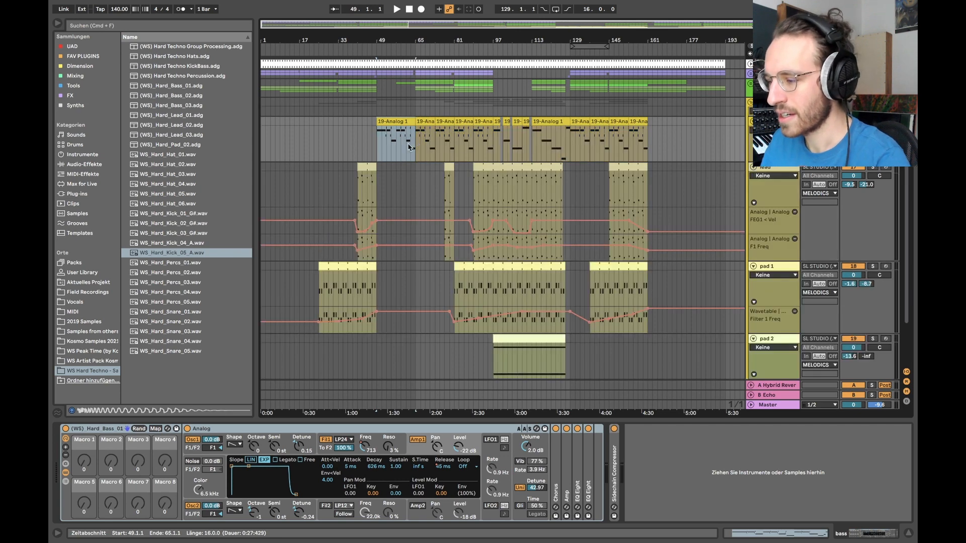
{"action": "left_click", "coordinate": [754, 157]}
{"action": "scroll", "coordinate": [355, 165], "scroll_direction": "up", "scroll_amount": 5}
{"action": "left_click_drag", "start_coordinate": [407, 173], "coordinate": [460, 177]}
{"action": "scroll", "coordinate": [445, 180], "scroll_direction": "down", "scroll_amount": 3}
{"action": "scroll", "coordinate": [425, 168], "scroll_direction": "down", "scroll_amount": 1}
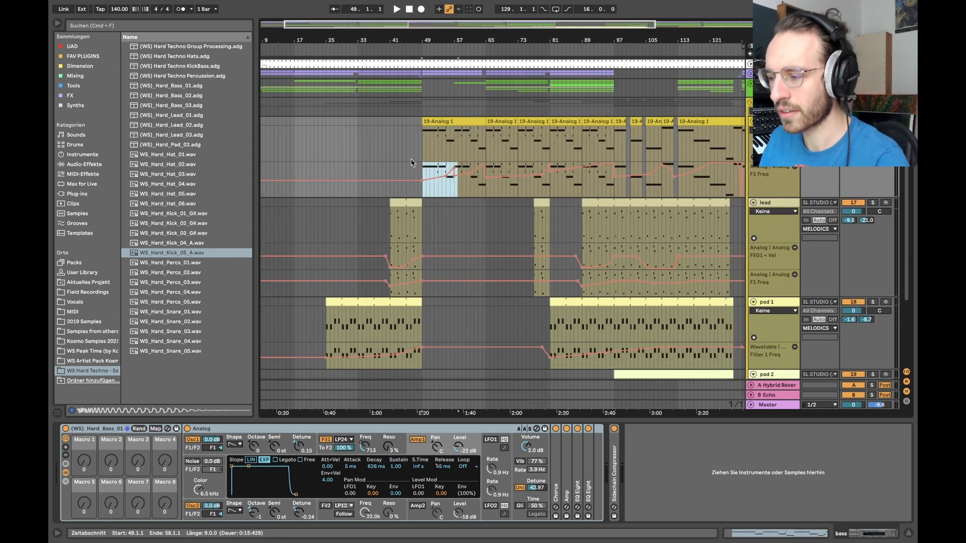
{"action": "scroll", "coordinate": [411, 163], "scroll_direction": "down", "scroll_amount": 2}
{"action": "left_click", "coordinate": [427, 169]}
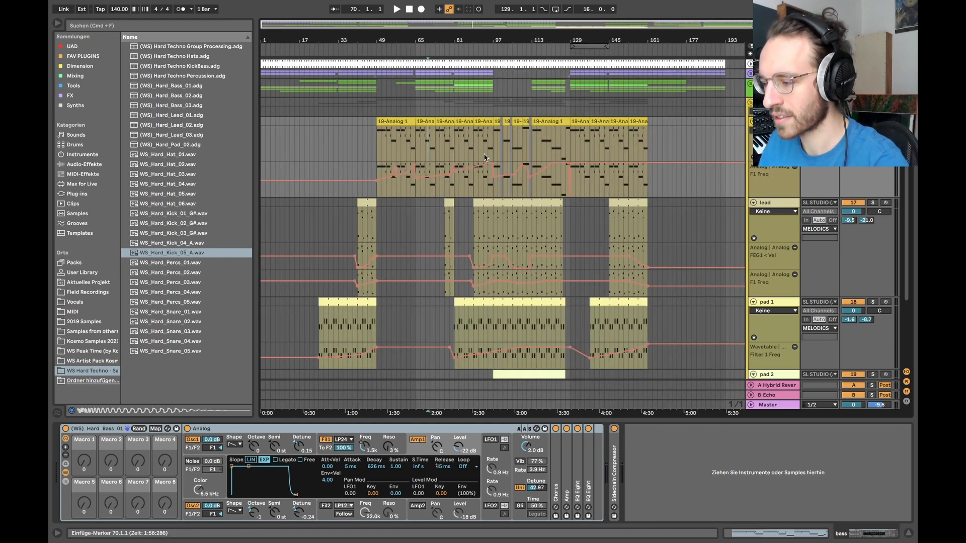
Examine the bass track's filter frequency automation from bar 49 onward, both in overview and close up around bar 64.
{"action": "scroll", "coordinate": [406, 206], "scroll_direction": "up", "scroll_amount": 3}
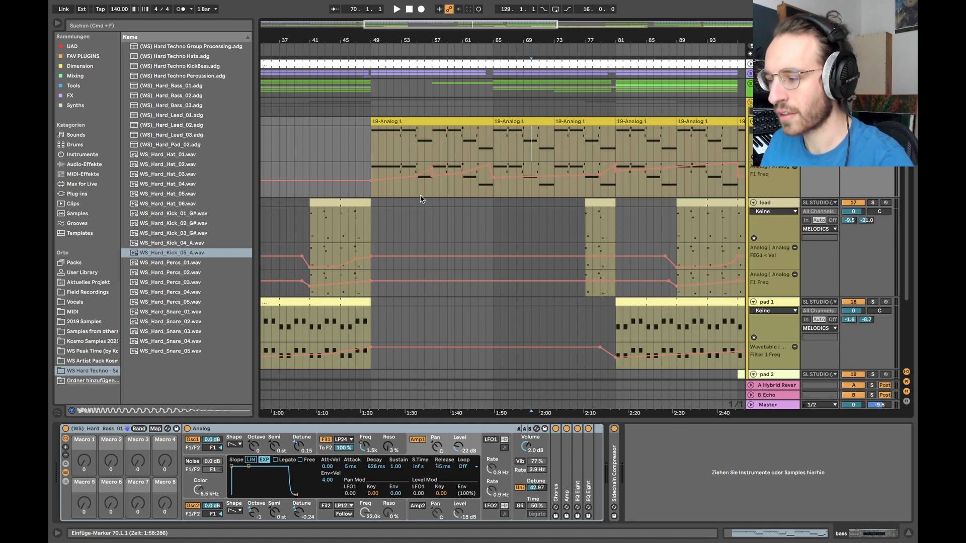
{"action": "scroll", "coordinate": [426, 186], "scroll_direction": "up", "scroll_amount": 3}
{"action": "scroll", "coordinate": [406, 162], "scroll_direction": "down", "scroll_amount": 2}
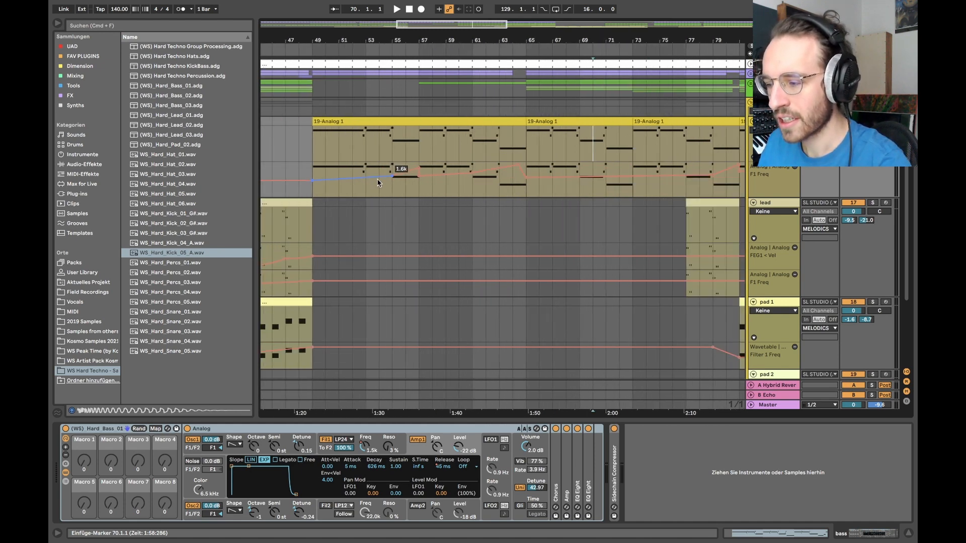
{"action": "left_click_drag", "start_coordinate": [391, 177], "coordinate": [646, 171]}
{"action": "scroll", "coordinate": [656, 171], "scroll_direction": "down", "scroll_amount": 5}
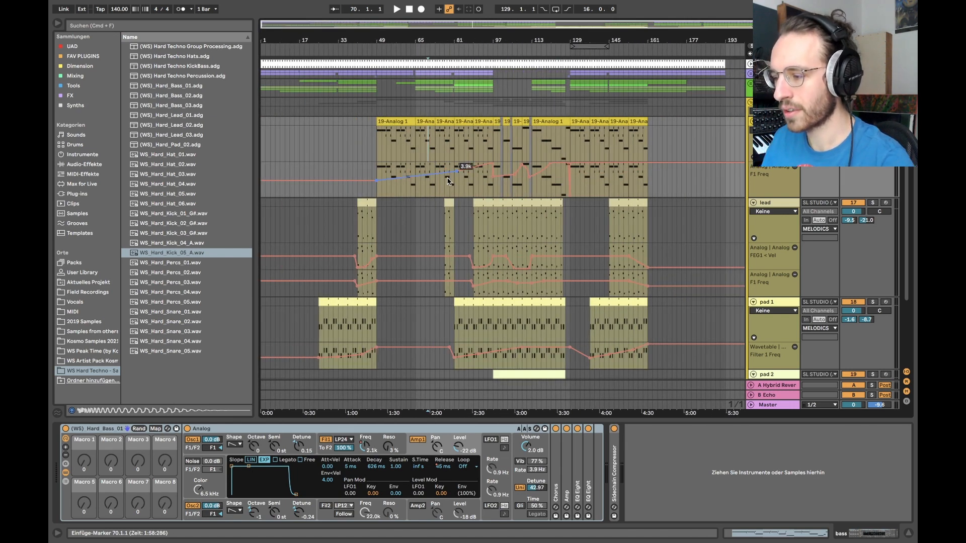
{"action": "scroll", "coordinate": [397, 176], "scroll_direction": "up", "scroll_amount": 3}
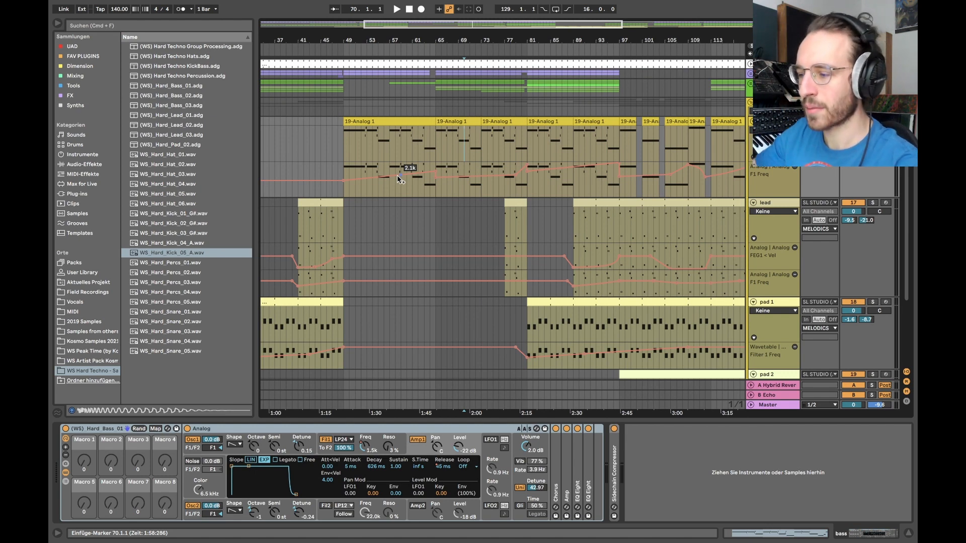
{"action": "scroll", "coordinate": [427, 168], "scroll_direction": "up", "scroll_amount": 5}
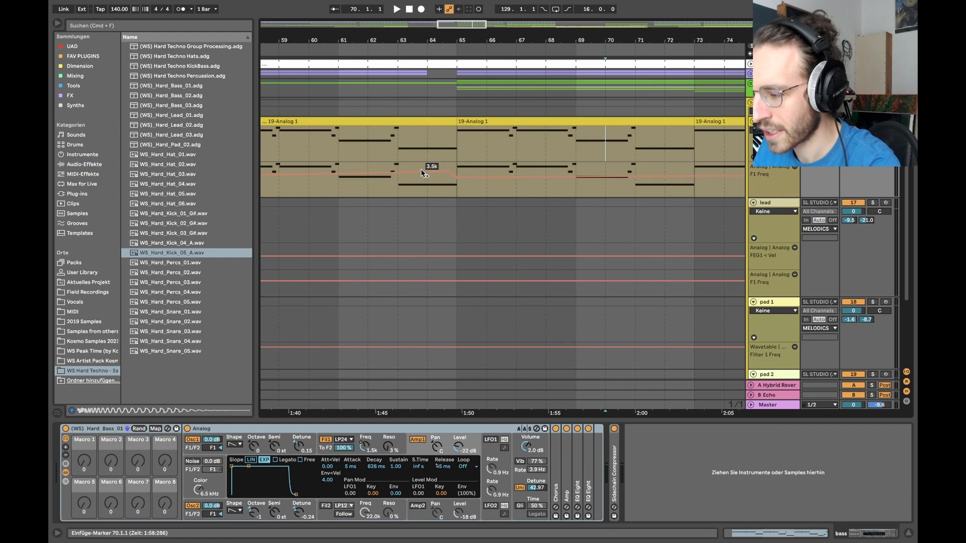
{"action": "scroll", "coordinate": [428, 247], "scroll_direction": "down", "scroll_amount": 4}
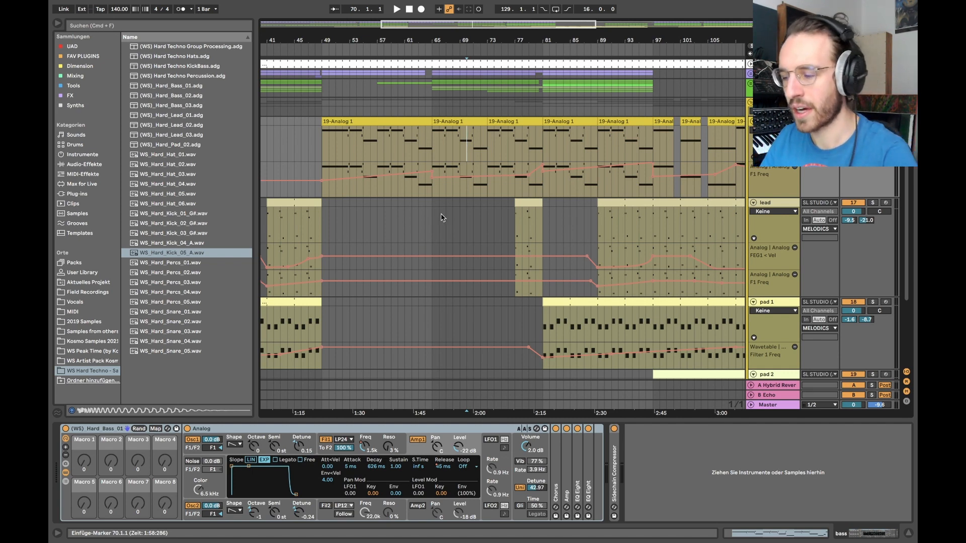
Hide the device view and select the bass clips with their filter automation from bar 65 to bar 82.
{"action": "key", "text": "a"}
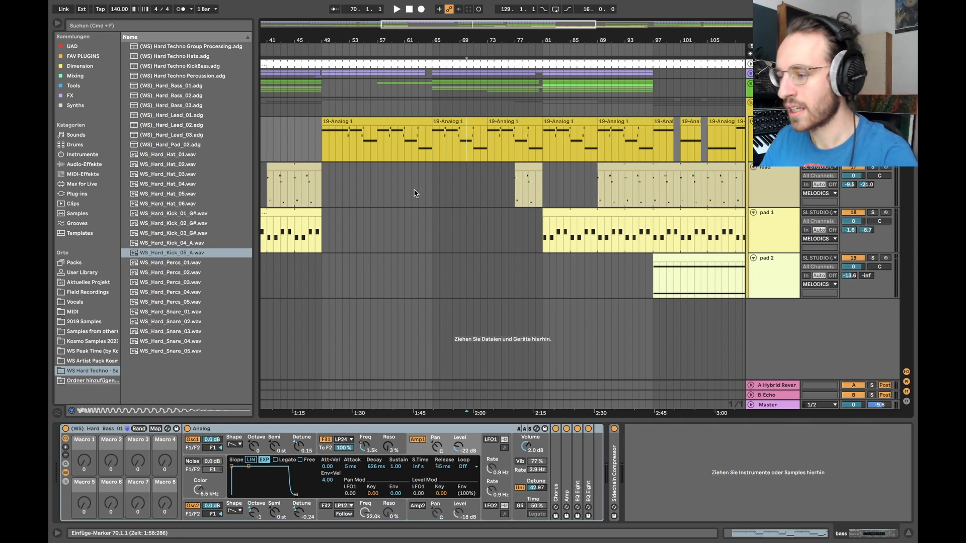
{"action": "scroll", "coordinate": [413, 194], "scroll_direction": "down", "scroll_amount": 3}
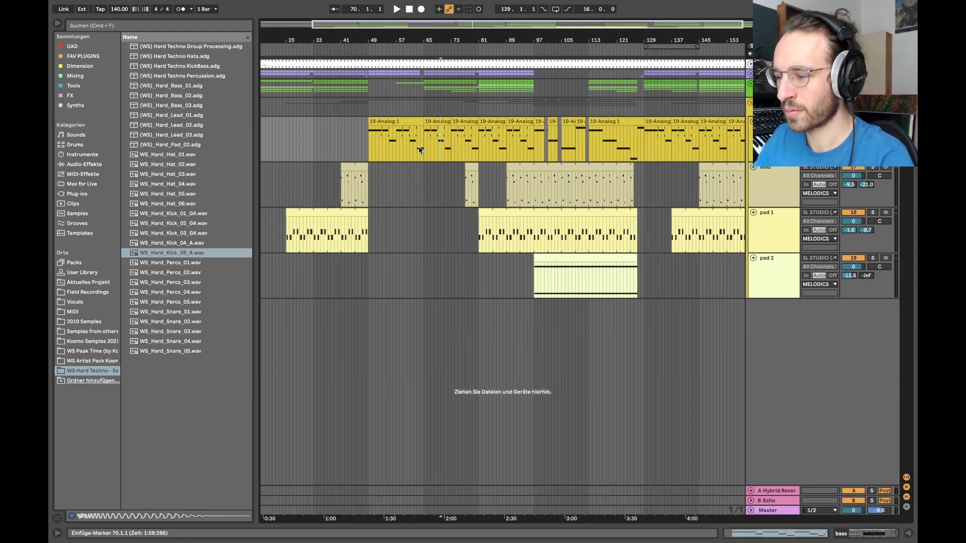
{"action": "key", "text": "a"}
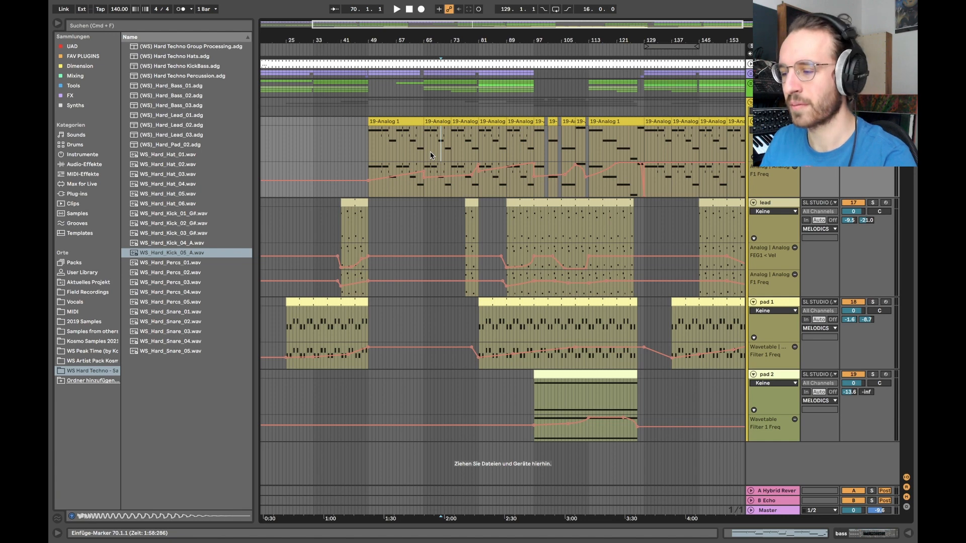
{"action": "scroll", "coordinate": [458, 162], "scroll_direction": "up", "scroll_amount": 2}
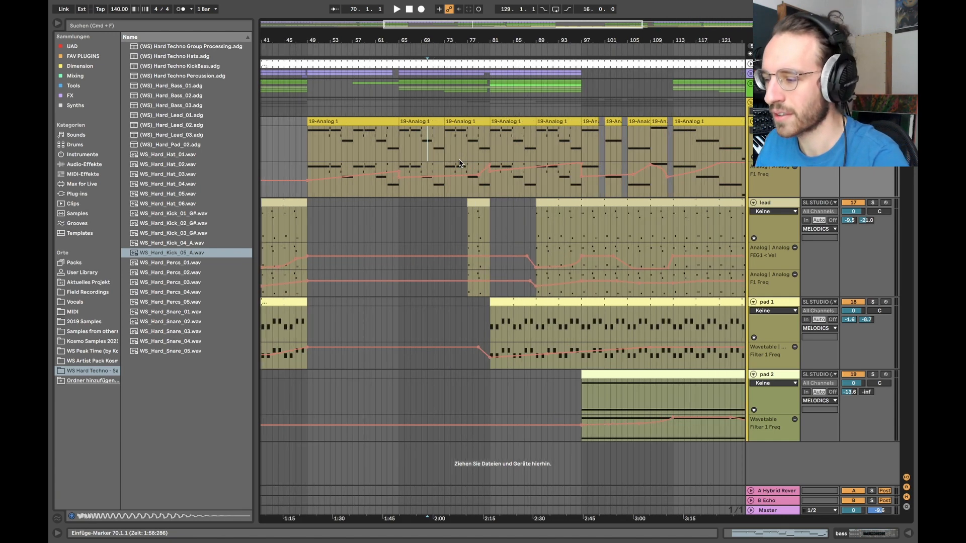
{"action": "left_click_drag", "start_coordinate": [405, 172], "coordinate": [491, 177]}
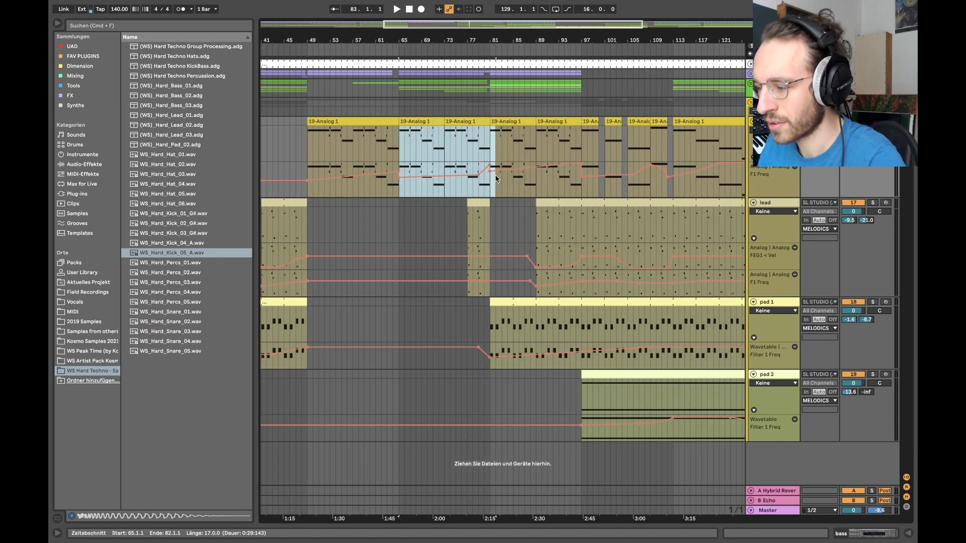
Open the bass clip at bar 81 in the note editor and select each of its long G1 notes.
{"action": "scroll", "coordinate": [530, 145], "scroll_direction": "right", "scroll_amount": 1}
{"action": "double_click", "coordinate": [507, 122]}
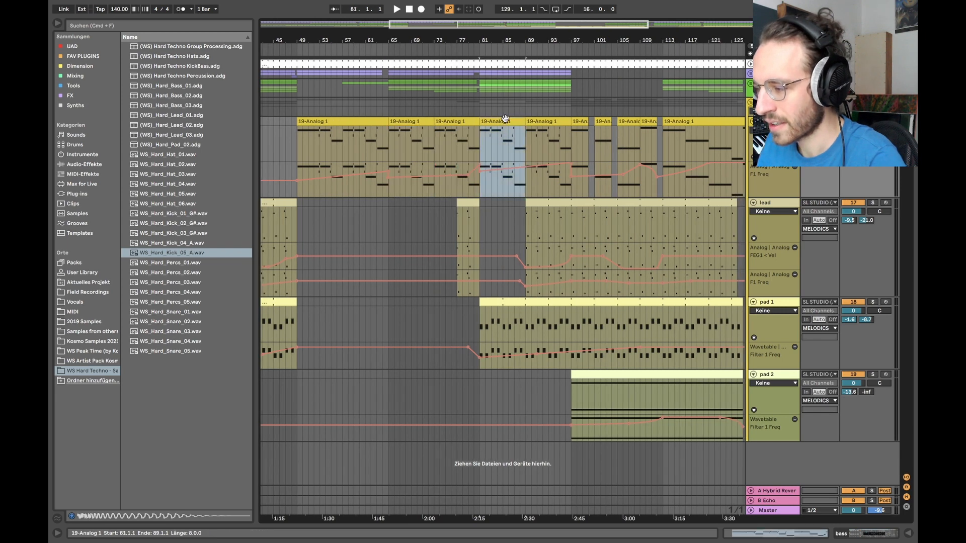
{"action": "scroll", "coordinate": [333, 442], "scroll_direction": "down", "scroll_amount": 2}
{"action": "left_click_drag", "start_coordinate": [315, 376], "coordinate": [321, 424]}
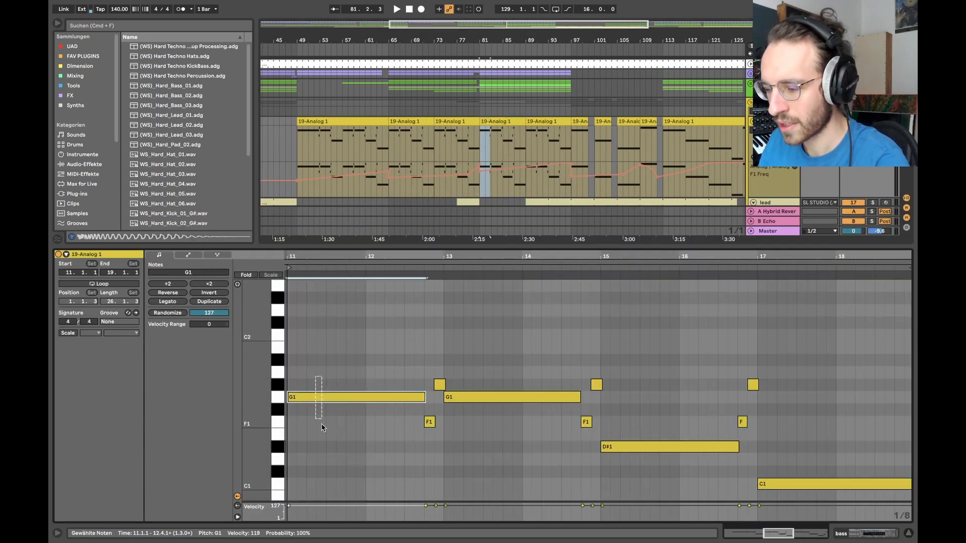
{"action": "left_click", "coordinate": [482, 398]}
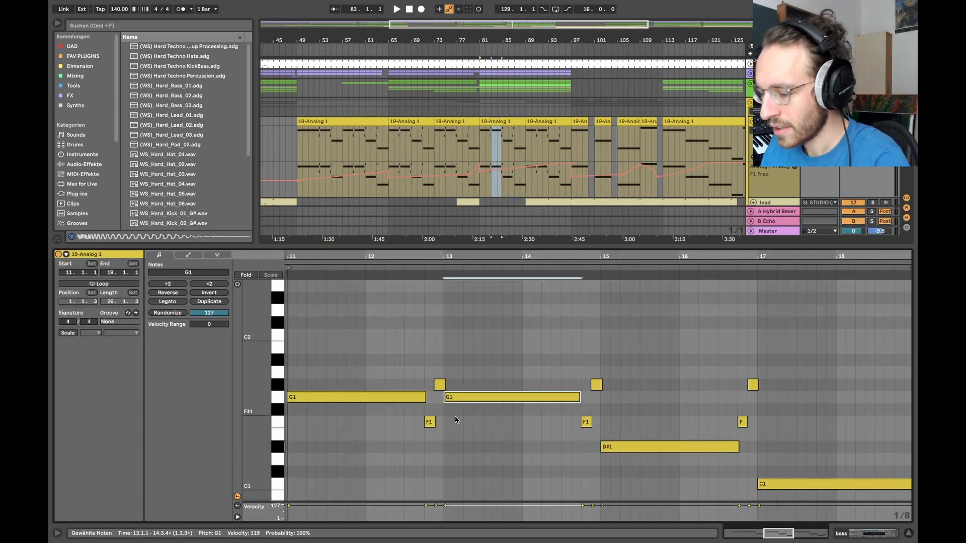
Inspect the short F1 and G#1 passing notes between the two long G1 bass notes.
{"action": "left_click", "coordinate": [429, 422]}
{"action": "left_click", "coordinate": [440, 386]}
{"action": "left_click", "coordinate": [429, 422]}
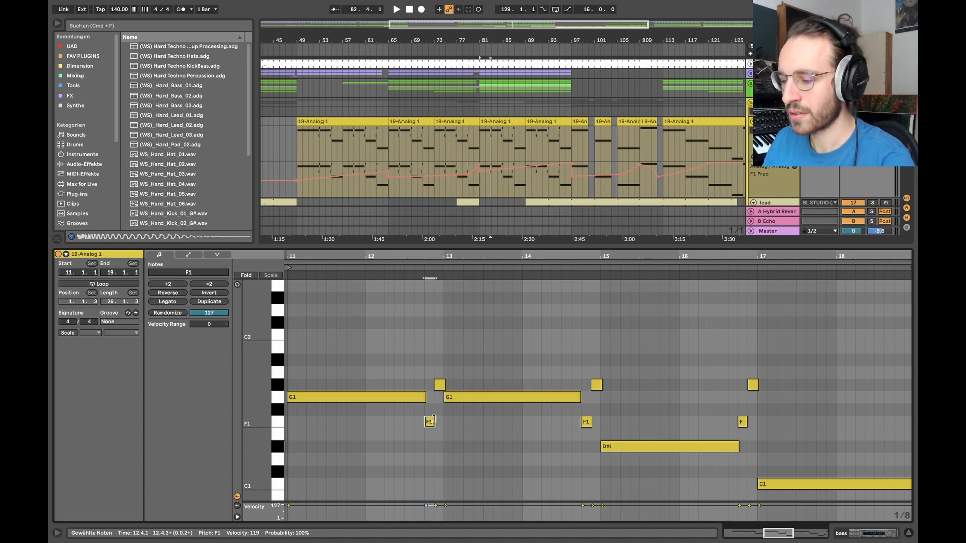
{"action": "left_click", "coordinate": [440, 385]}
{"action": "left_click", "coordinate": [430, 423]}
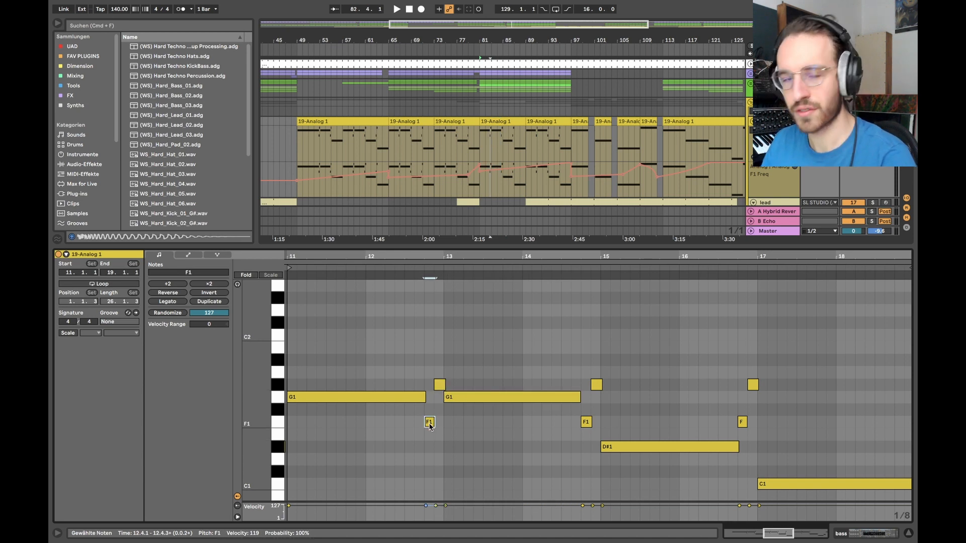
{"action": "left_click_drag", "start_coordinate": [443, 385], "coordinate": [531, 384]}
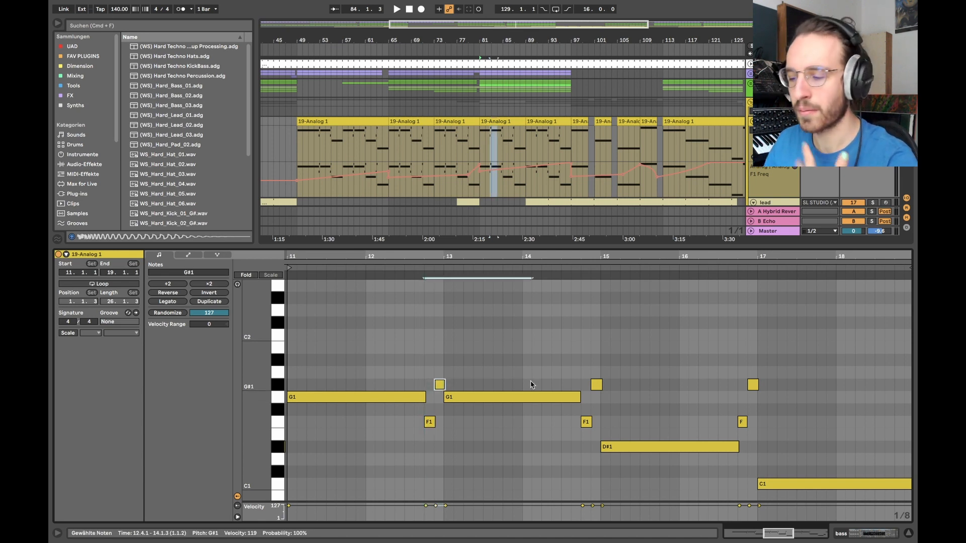
{"action": "left_click", "coordinate": [416, 387]}
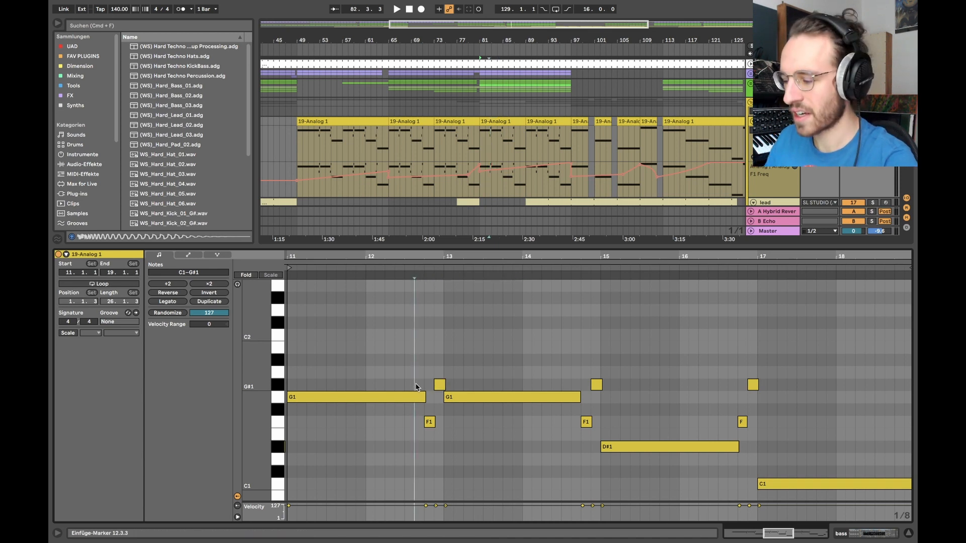
Select the long D#1 note and the closing C1 note of the bass clip.
{"action": "scroll", "coordinate": [453, 392], "scroll_direction": "down", "scroll_amount": 4}
{"action": "scroll", "coordinate": [452, 392], "scroll_direction": "right", "scroll_amount": 2}
{"action": "left_click", "coordinate": [604, 403]}
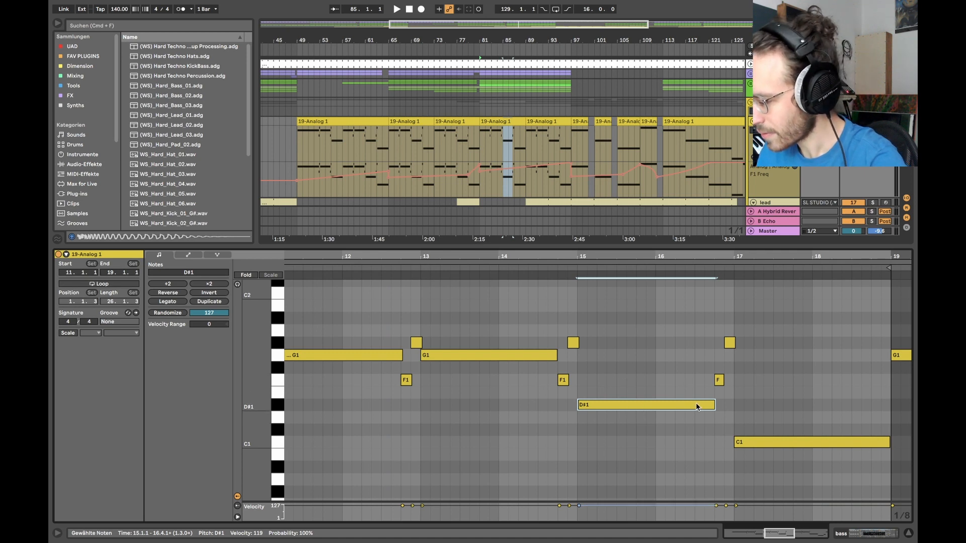
{"action": "left_click", "coordinate": [756, 441]}
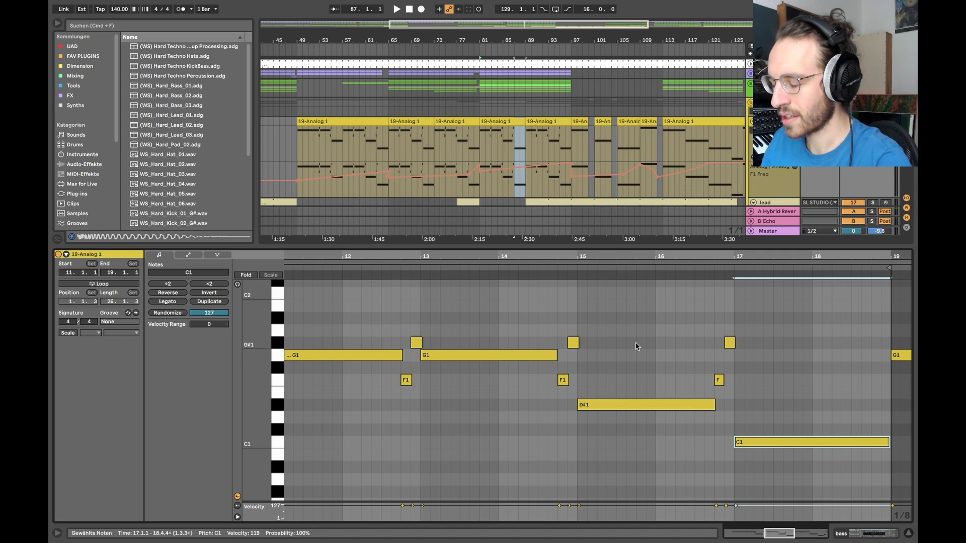
Close the bass clip's notes and open the lead clip that starts at bar 89.
{"action": "key", "text": "alt+super+l"}
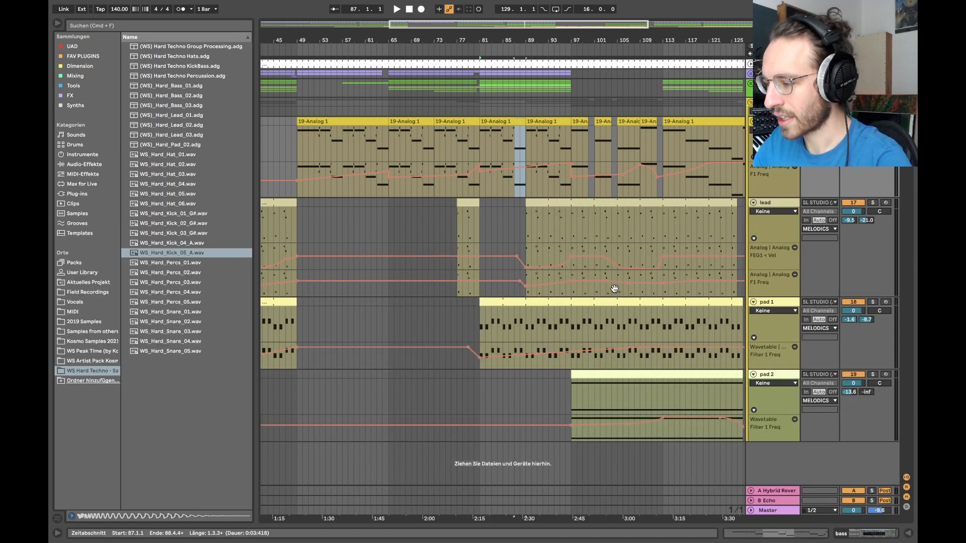
{"action": "scroll", "coordinate": [553, 247], "scroll_direction": "right", "scroll_amount": 4}
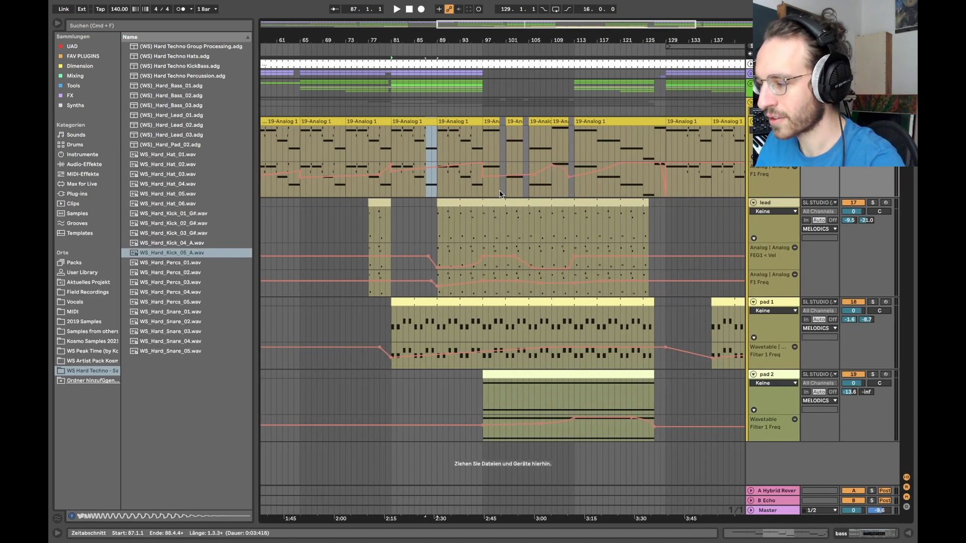
{"action": "scroll", "coordinate": [500, 201], "scroll_direction": "down", "scroll_amount": 3}
{"action": "double_click", "coordinate": [515, 209]}
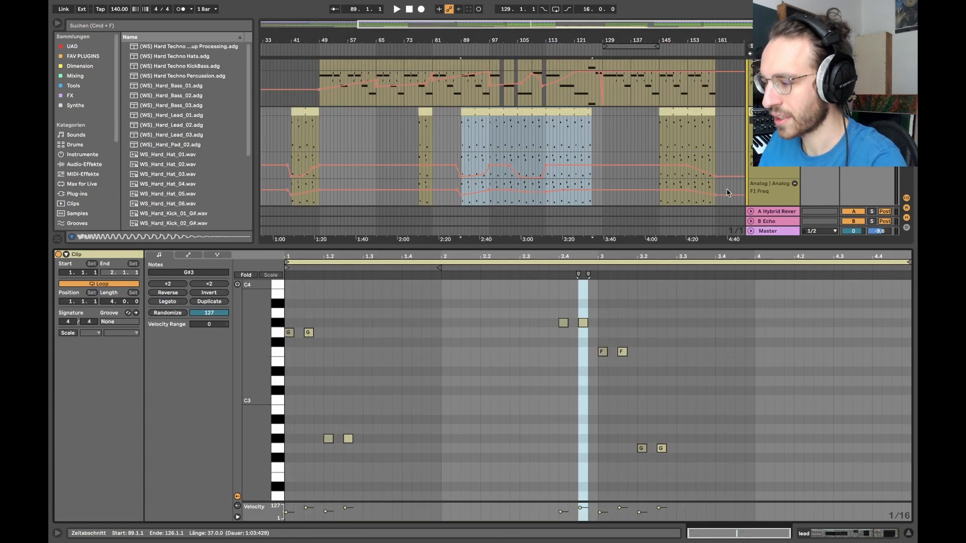
Play the arrangement from bar 97 to hear the lead.
{"action": "left_click", "coordinate": [526, 123]}
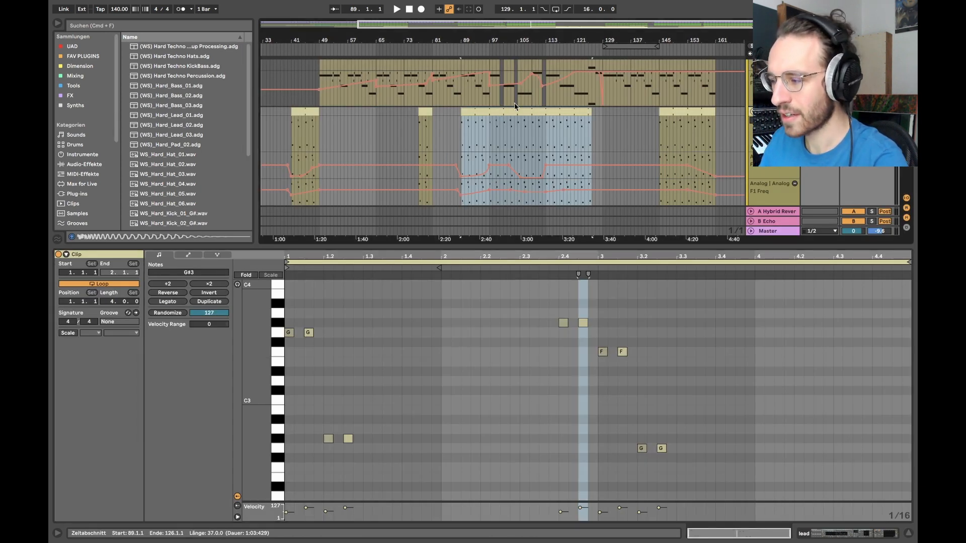
{"action": "left_click", "coordinate": [487, 135]}
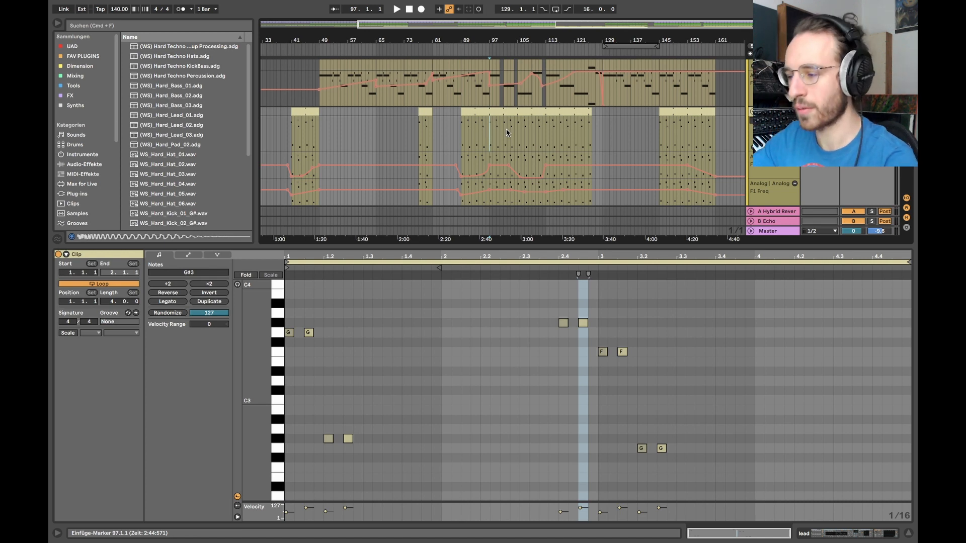
{"action": "key", "text": "space"}
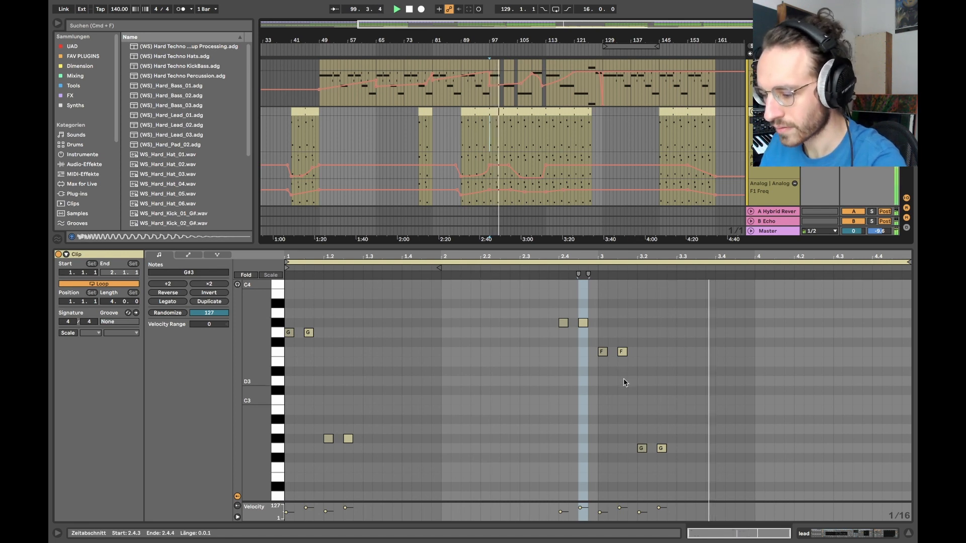
Inspect the opening G3 and G#2 note pairs in the lead clip by selecting them in turn.
{"action": "mouse_move", "coordinate": [290, 318]}
{"action": "left_mouse_down"}
{"action": "mouse_move", "coordinate": [377, 455]}
{"action": "mouse_move", "coordinate": [303, 435]}
{"action": "left_mouse_up"}
{"action": "left_click", "coordinate": [374, 435]}
{"action": "left_click", "coordinate": [355, 439]}
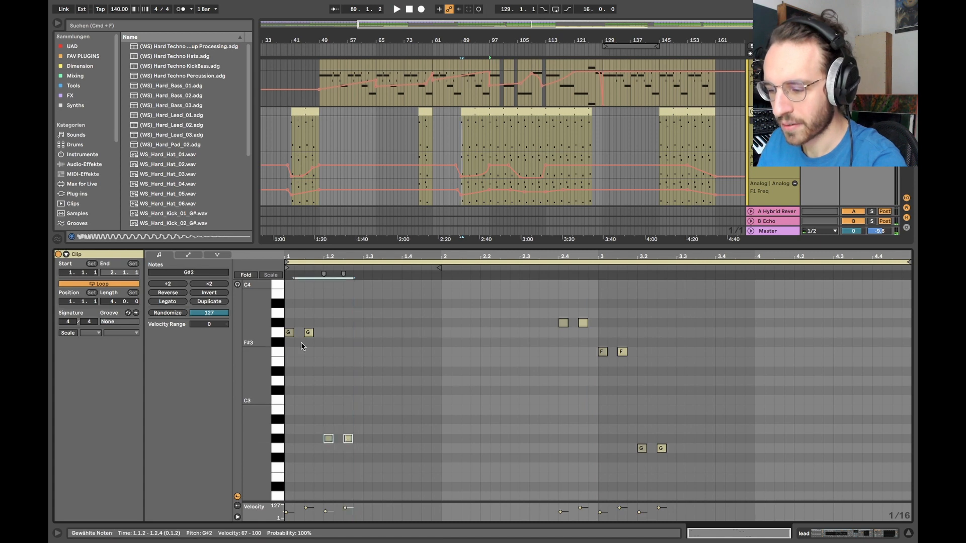
{"action": "left_click_drag", "start_coordinate": [292, 324], "coordinate": [324, 358]}
{"action": "left_click_drag", "start_coordinate": [324, 444], "coordinate": [376, 468]}
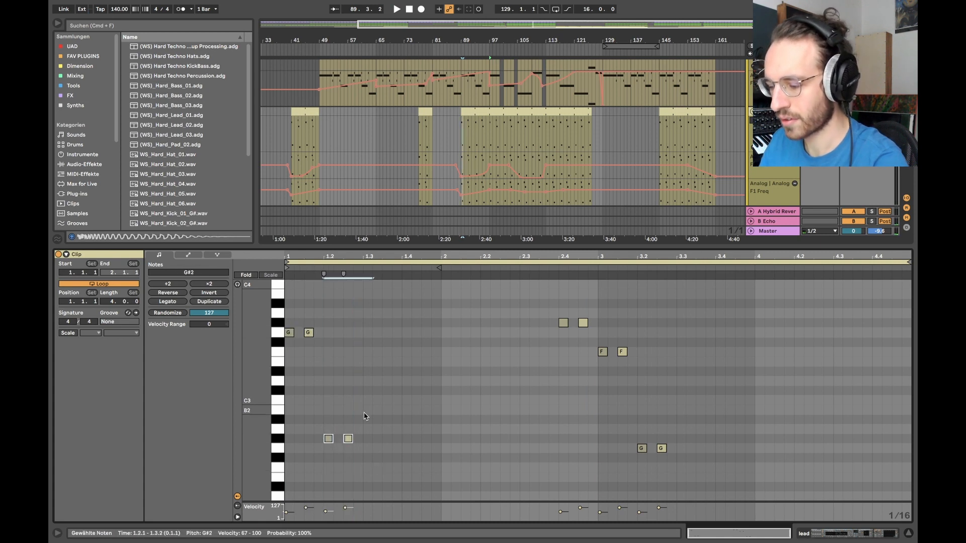
Inspect the remaining note pairs in the lead clip by selecting the G#3, F3 and G2 pairs in turn.
{"action": "key", "text": "shift+Up"}
{"action": "key", "text": "shift+Down"}
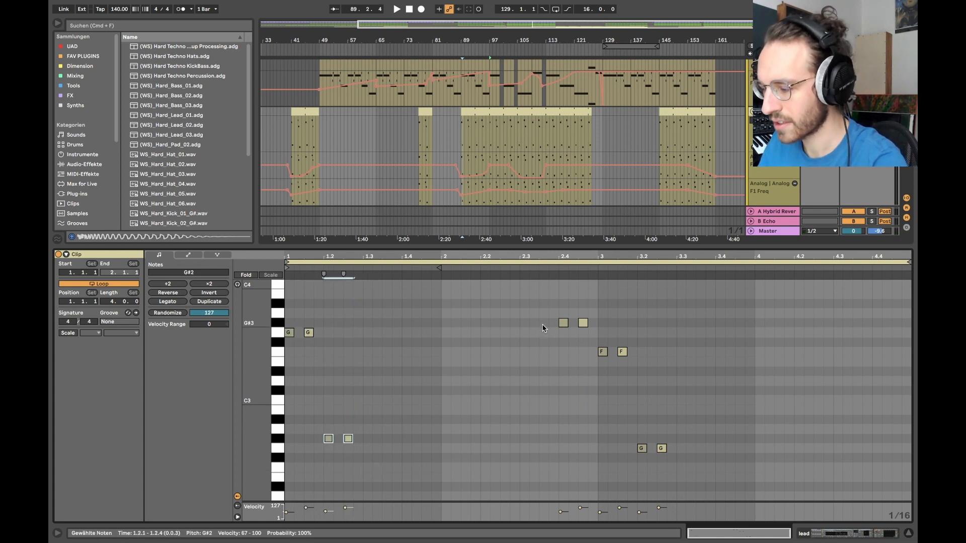
{"action": "left_click_drag", "start_coordinate": [542, 328], "coordinate": [638, 319]}
{"action": "left_click_drag", "start_coordinate": [593, 342], "coordinate": [677, 376]}
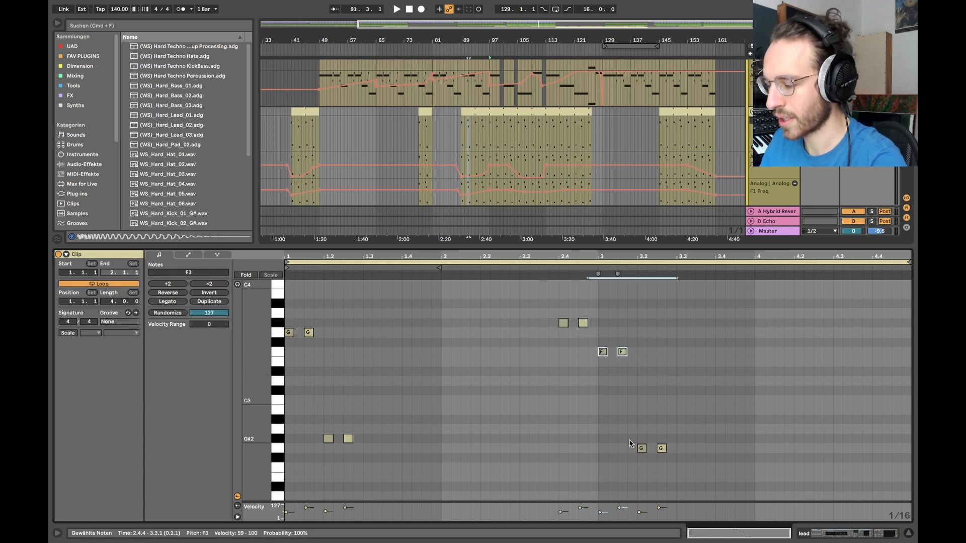
{"action": "left_click_drag", "start_coordinate": [630, 440], "coordinate": [698, 465]}
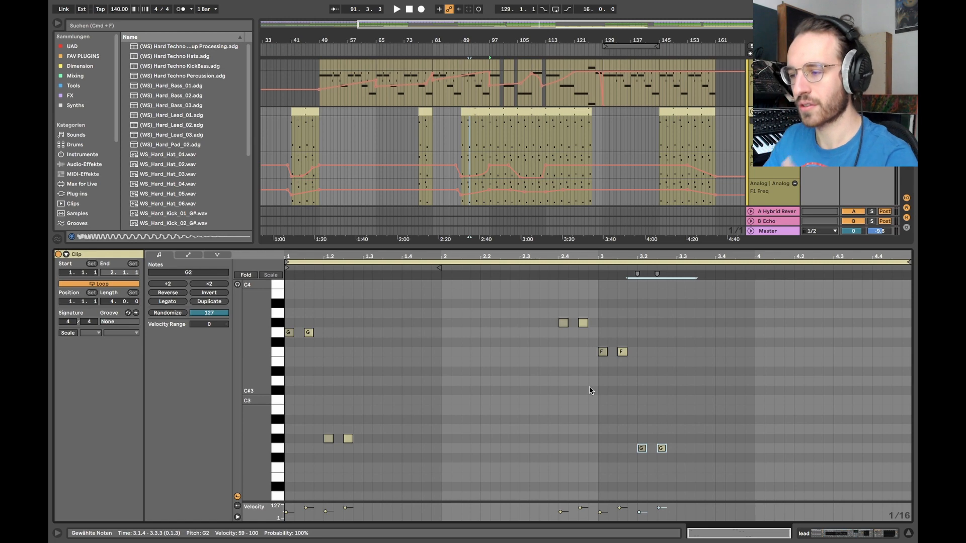
Hide the arrangement's automation, open the pad 1 clip that starts at bar 81 and select its notes from bar 2 onwards.
{"action": "key", "text": "super+alt+l"}
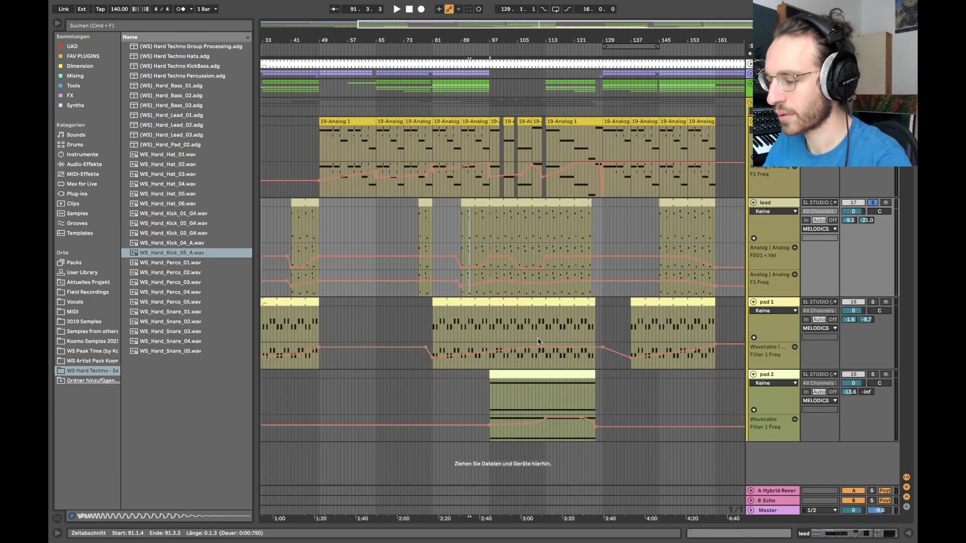
{"action": "key", "text": "a"}
{"action": "double_click", "coordinate": [554, 211]}
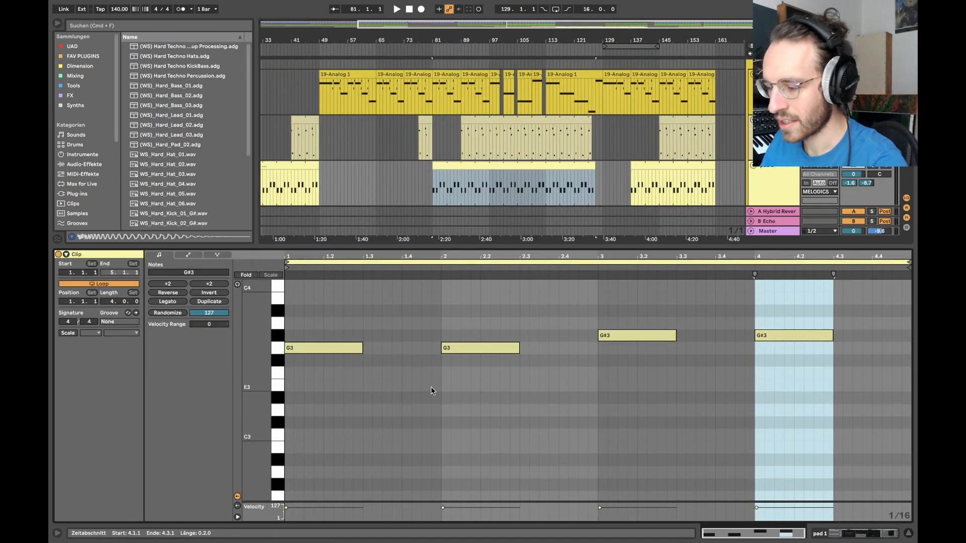
{"action": "left_click_drag", "start_coordinate": [422, 310], "coordinate": [845, 370]}
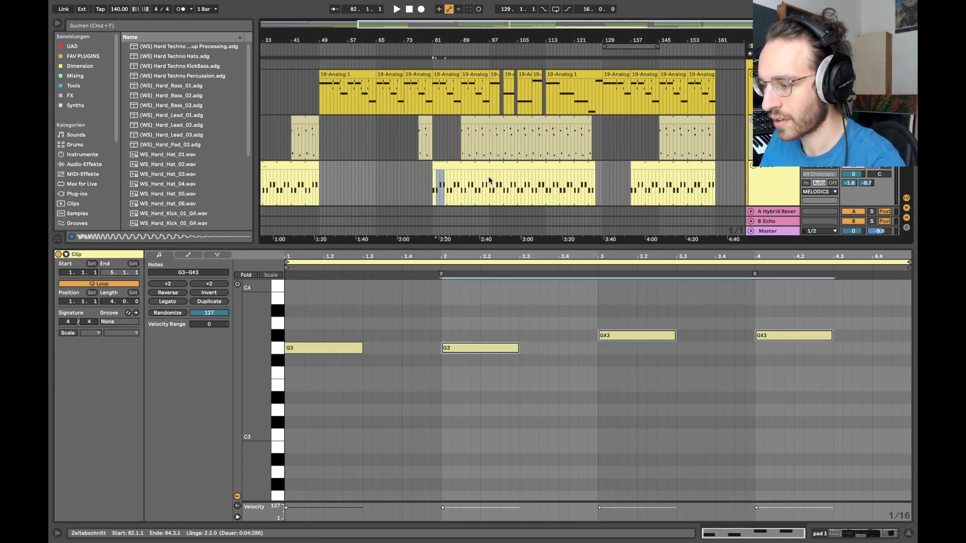
Play the soloed pad 1 track to hear the pattern, stop playback and close the clip's notes.
{"action": "left_click", "coordinate": [521, 313]}
{"action": "key", "text": "space"}
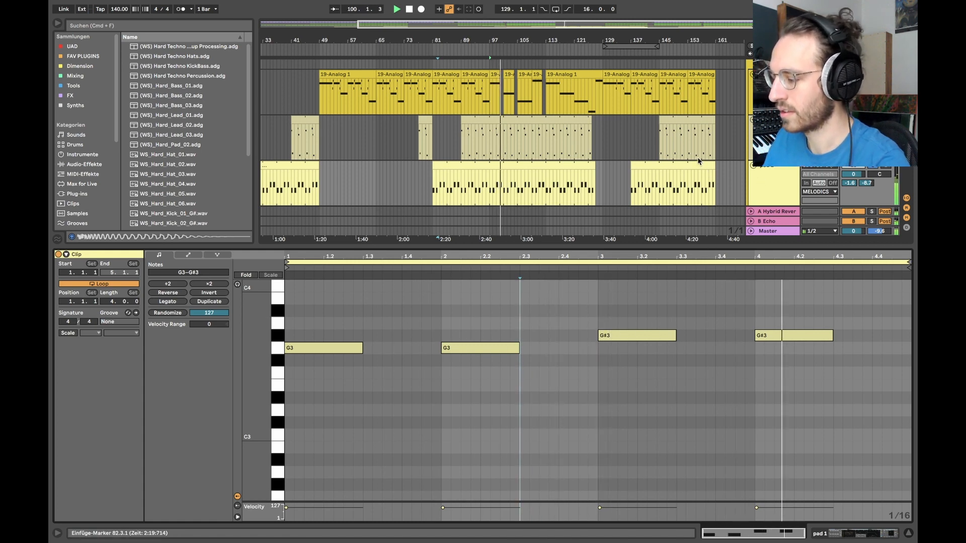
{"action": "key", "text": "space"}
{"action": "key", "text": "super+alt+l"}
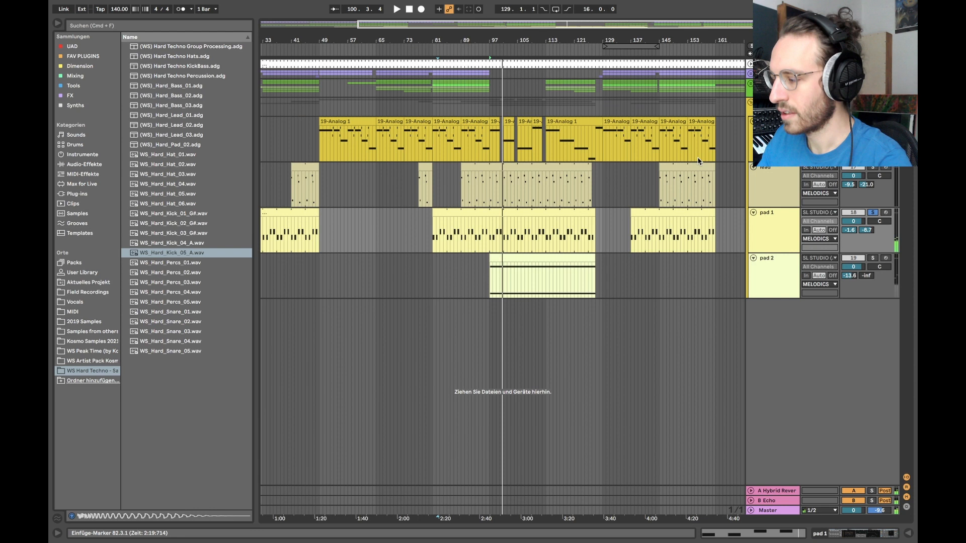
Duplicate the pad 1 track, fold and deactivate the original, and solo the copy.
{"action": "left_click", "coordinate": [872, 212]}
{"action": "left_click", "coordinate": [777, 225]}
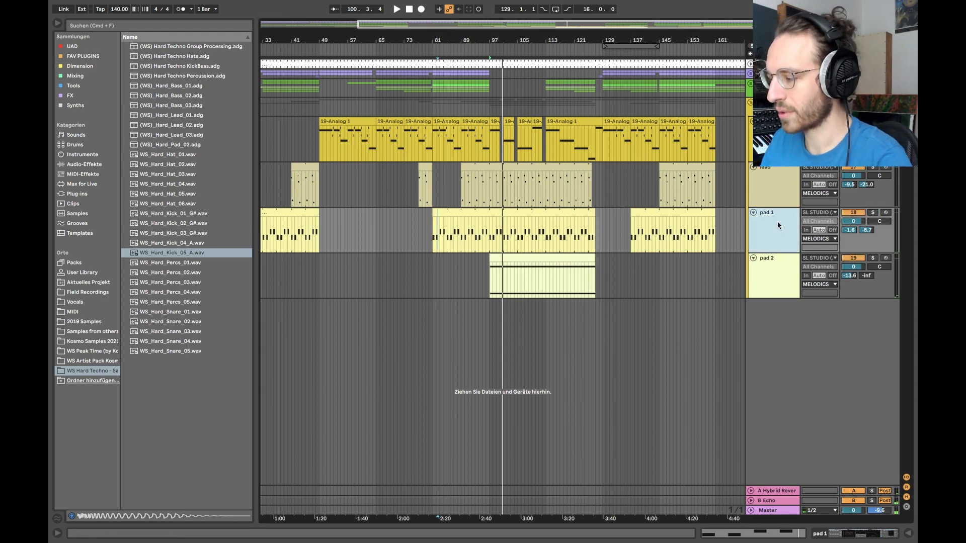
{"action": "key", "text": "super+d"}
{"action": "left_click", "coordinate": [753, 212]}
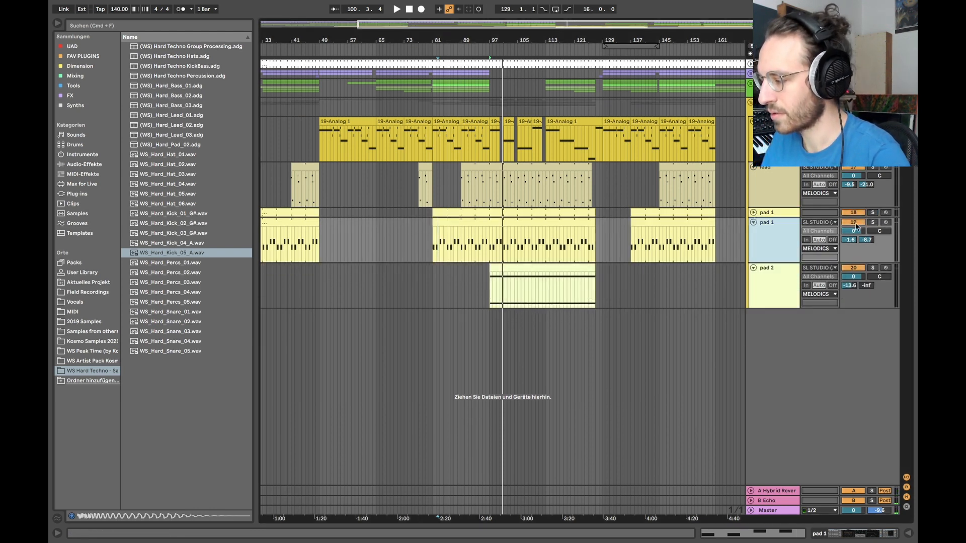
{"action": "left_click", "coordinate": [851, 212]}
{"action": "left_click", "coordinate": [872, 222]}
Replace the devices on the copied pad 1 track with Serum, using the WS_VoicePad_HardTechno preset.
{"action": "double_click", "coordinate": [764, 226]}
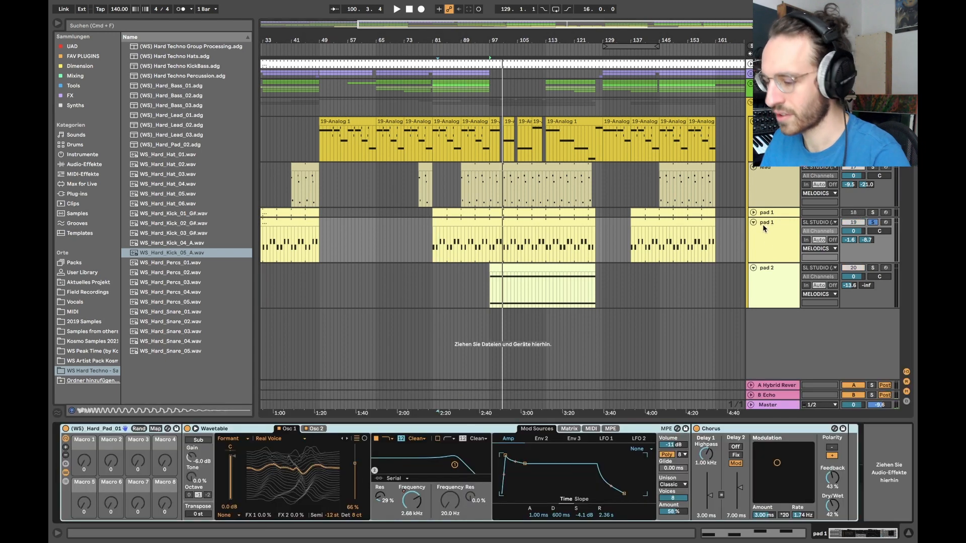
{"action": "left_click", "coordinate": [76, 194]}
{"action": "scroll", "coordinate": [181, 287], "scroll_direction": "down", "scroll_amount": 5}
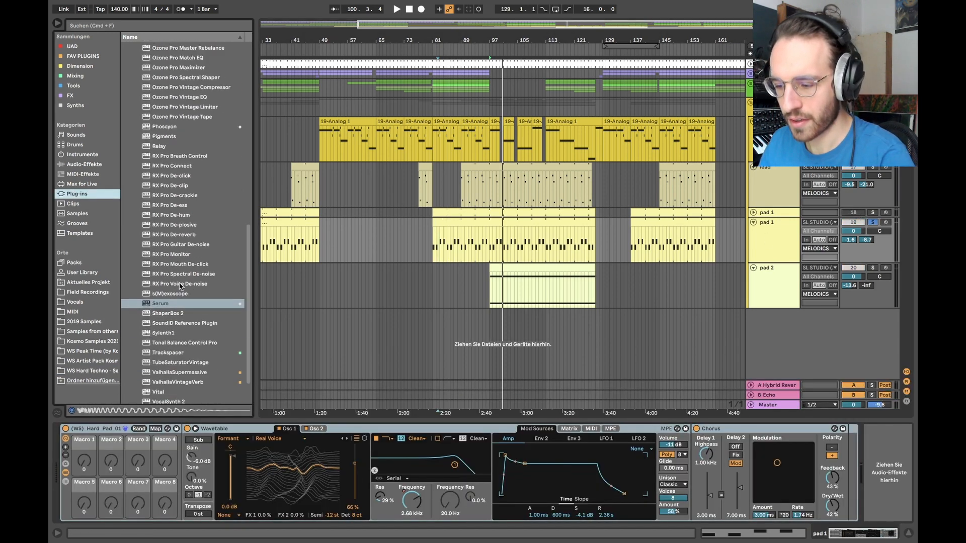
{"action": "left_click", "coordinate": [160, 261]}
{"action": "left_click_drag", "start_coordinate": [418, 240], "coordinate": [418, 240]}
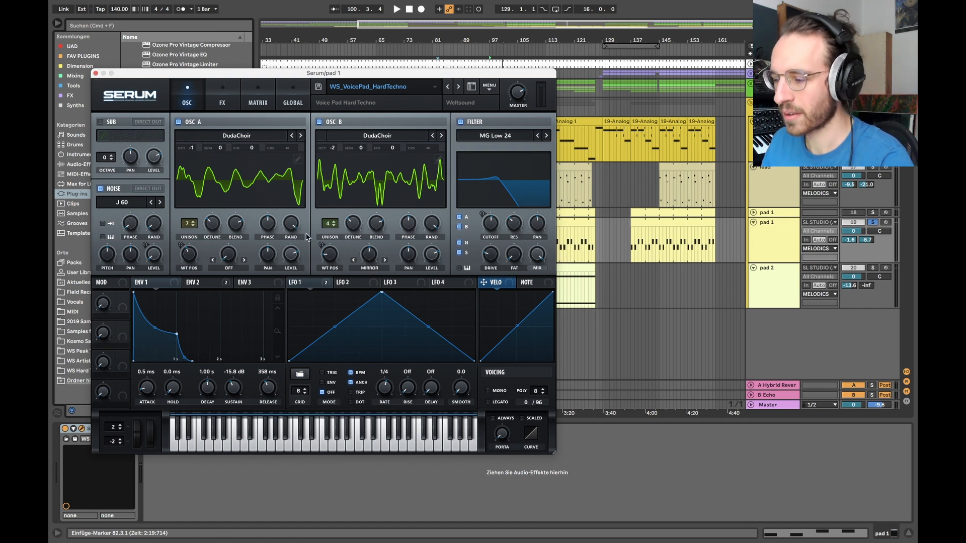
View the voice pad preset's modulation matrix, effects and oscillator pages, and close the Serum window.
{"action": "left_click", "coordinate": [256, 100]}
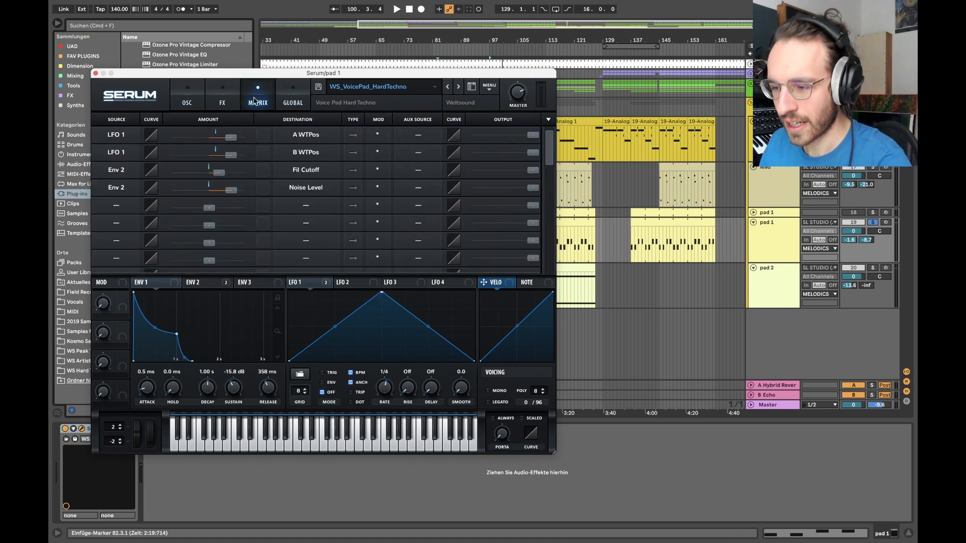
{"action": "left_click", "coordinate": [213, 100]}
{"action": "left_click", "coordinate": [184, 101]}
{"action": "left_click", "coordinate": [95, 74]}
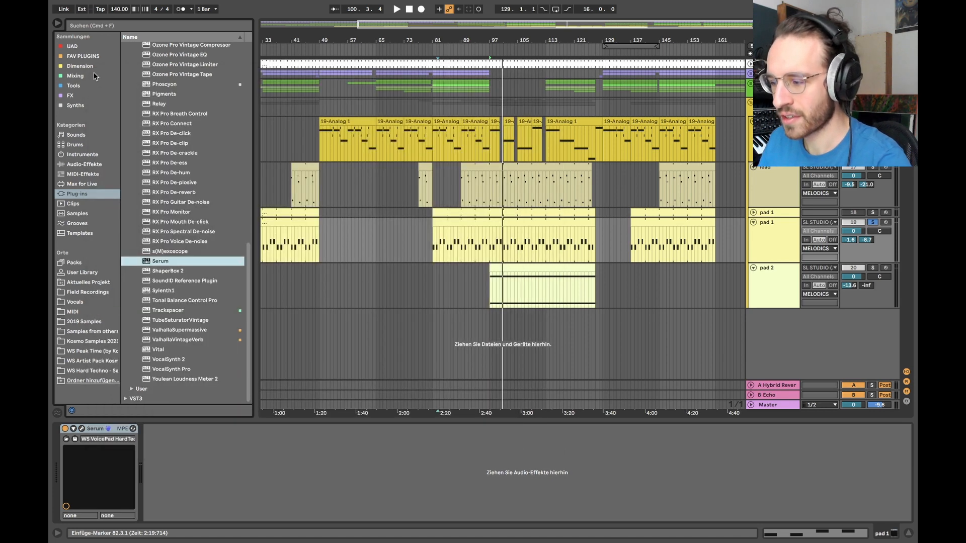
Play the Serum pad from bar 97, reopen Serum and sweep the filter cutoff during playback before stopping.
{"action": "left_click", "coordinate": [489, 243]}
{"action": "key", "text": "space"}
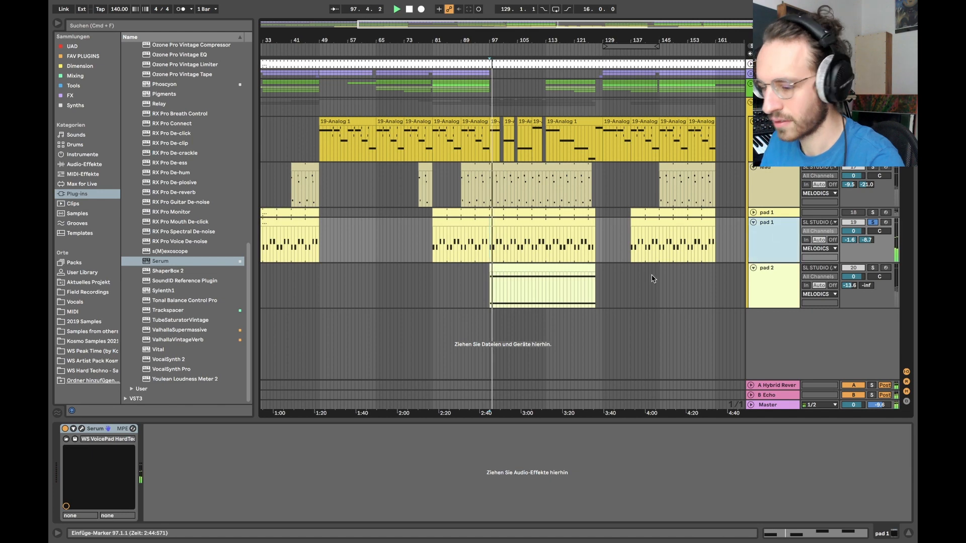
{"action": "left_click", "coordinate": [82, 429]}
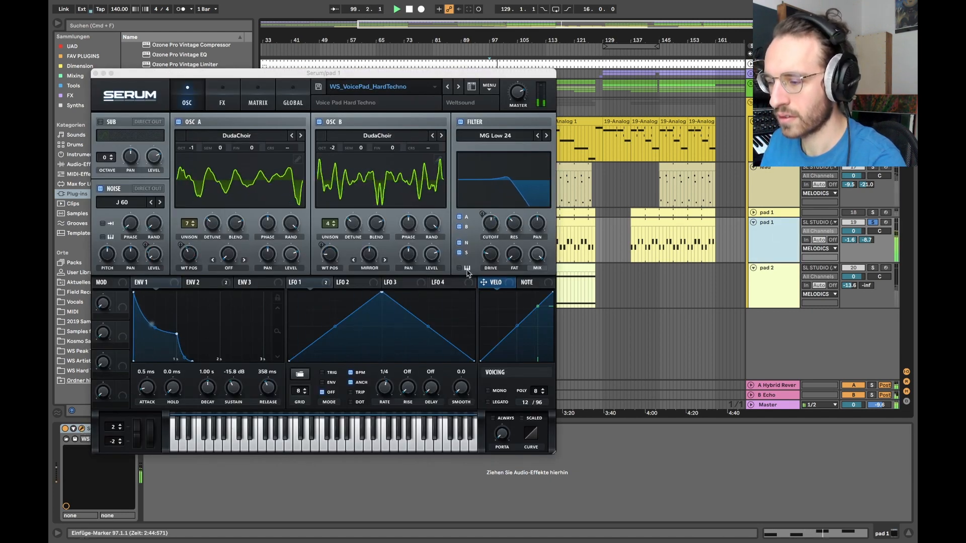
{"action": "mouse_move", "coordinate": [486, 224]}
{"action": "left_mouse_down"}
{"action": "mouse_move", "coordinate": [485, 190]}
{"action": "mouse_move", "coordinate": [494, 251]}
{"action": "mouse_move", "coordinate": [488, 225]}
{"action": "left_mouse_up"}
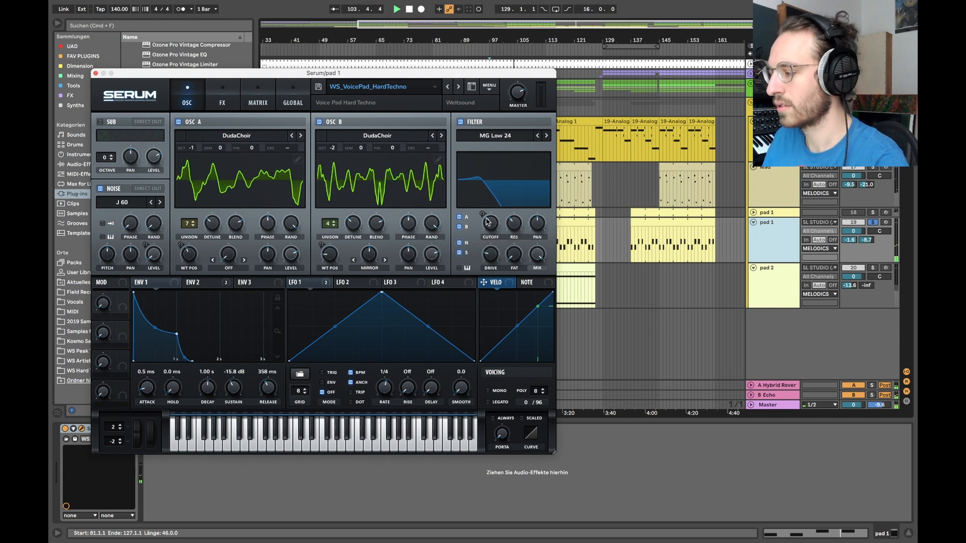
{"action": "key", "text": "space"}
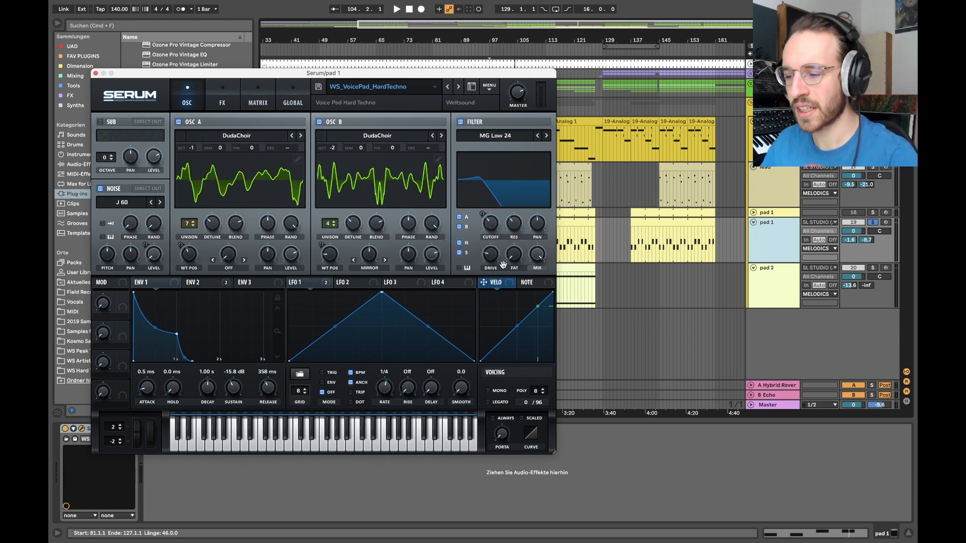
Show Envelope 2 in Serum, demonstrate its modulation of the filter cutoff and replay the pad from bar 97.
{"action": "left_click", "coordinate": [199, 283]}
{"action": "left_click_drag", "start_coordinate": [483, 215], "coordinate": [483, 218]}
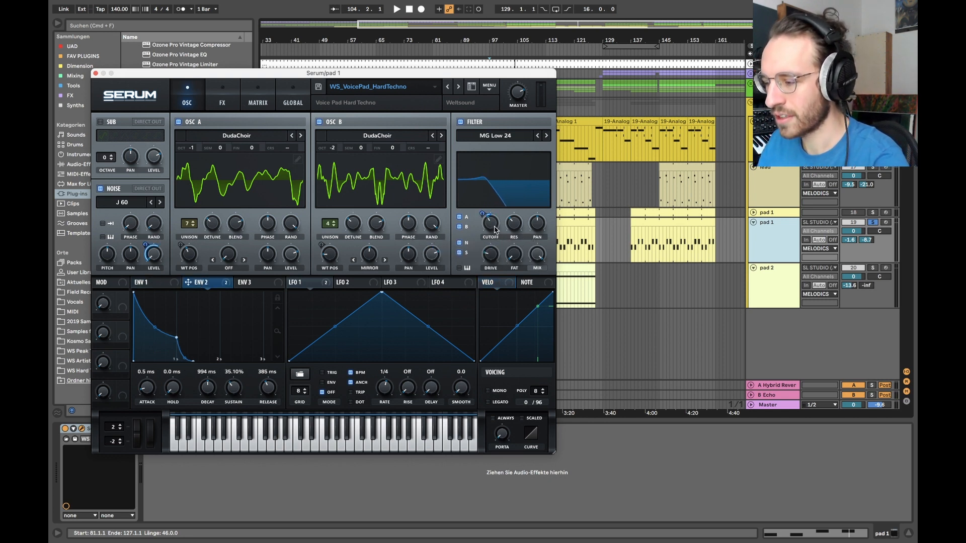
{"action": "key", "text": "space"}
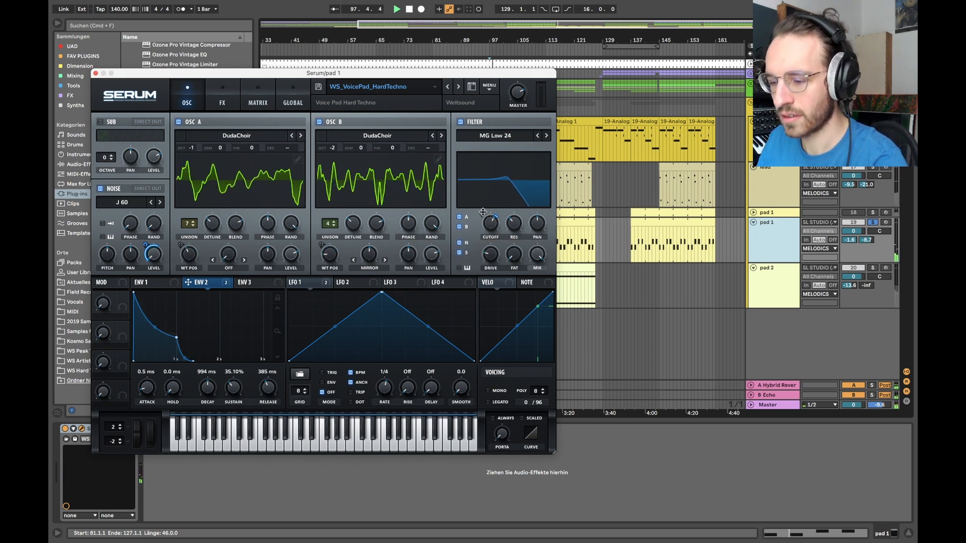
Show Envelope 1 and vary its sustain during playback, bringing it back to -15.8 dB.
{"action": "left_click", "coordinate": [148, 282]}
{"action": "left_click_drag", "start_coordinate": [233, 387], "coordinate": [228, 324]}
{"action": "left_click_drag", "start_coordinate": [240, 389], "coordinate": [240, 425]}
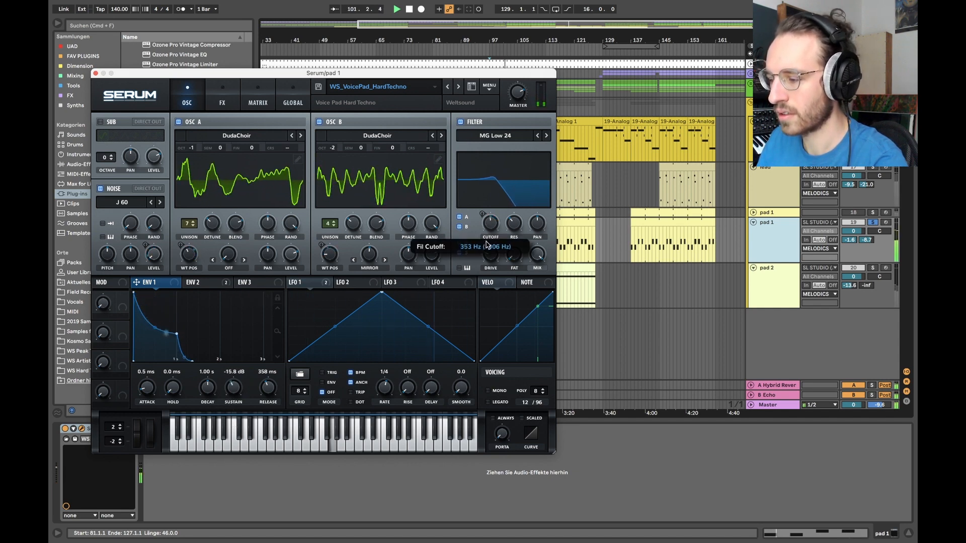
View the preset's effects, play the pad in the full mix from bar 137 and sweep the filter cutoff.
{"action": "left_click", "coordinate": [223, 94]}
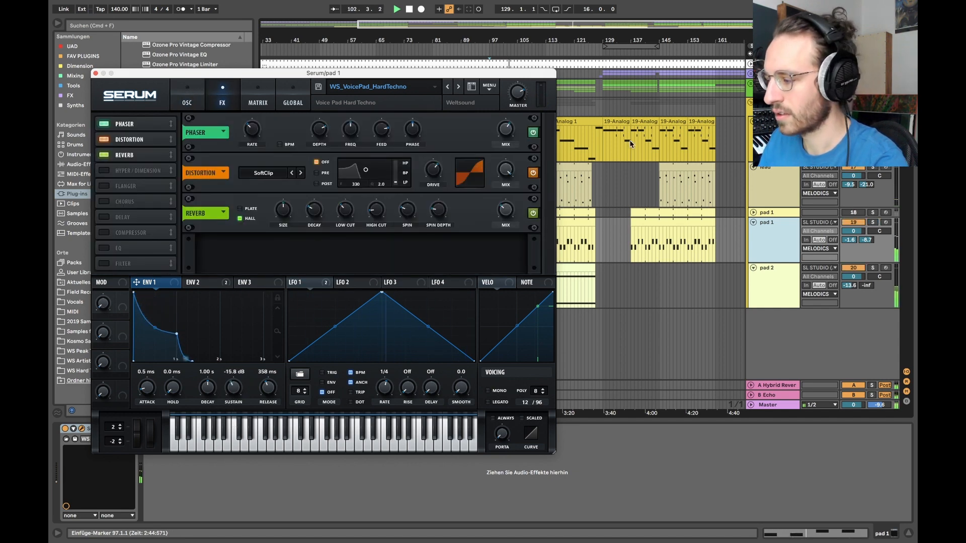
{"action": "left_click", "coordinate": [631, 236]}
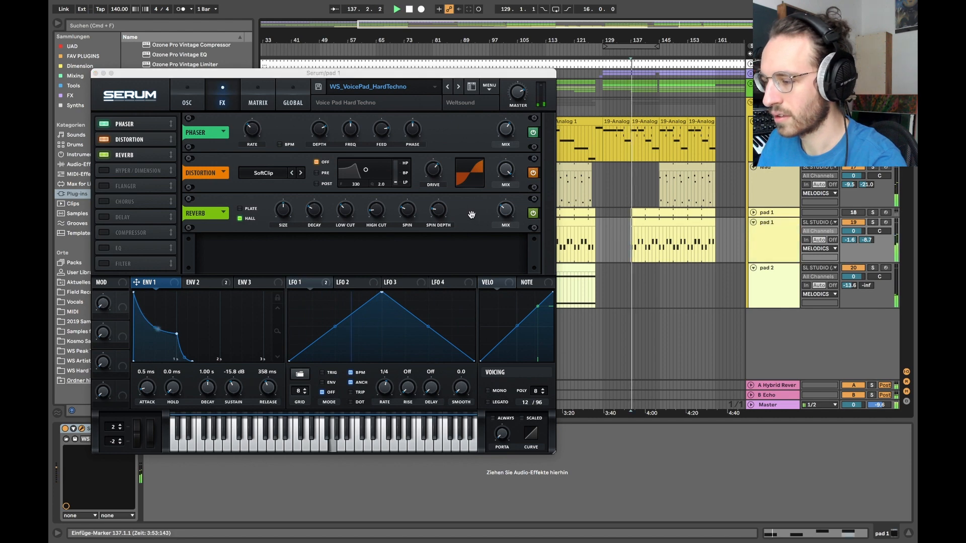
{"action": "left_click", "coordinate": [188, 95]}
{"action": "mouse_move", "coordinate": [487, 234]}
{"action": "left_mouse_down"}
{"action": "mouse_move", "coordinate": [481, 209]}
{"action": "mouse_move", "coordinate": [483, 217]}
{"action": "left_mouse_up"}
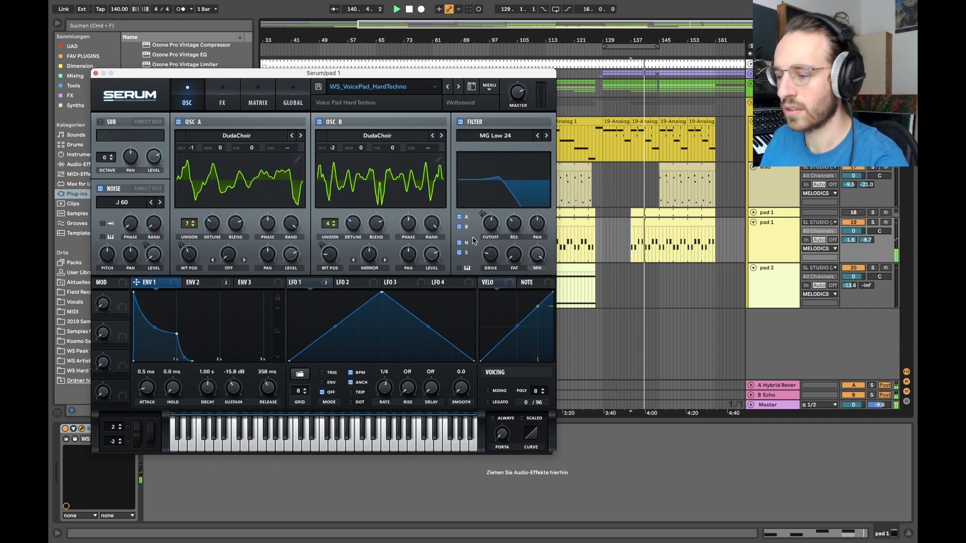
Raise Envelope 1's sustain to about -5.7 dB, lower it to -57.5 dB with a 620 ms decay, and stop playback.
{"action": "left_click_drag", "start_coordinate": [233, 387], "coordinate": [225, 350]}
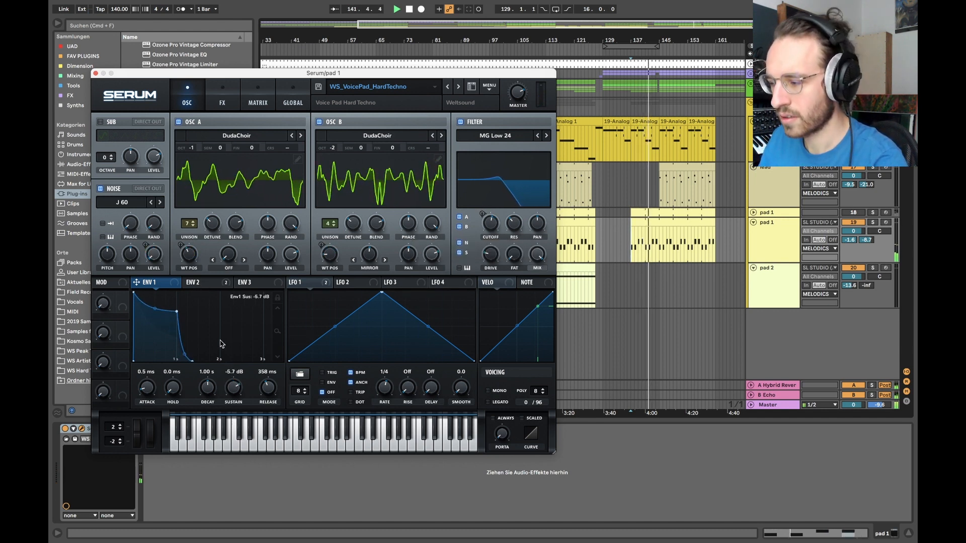
{"action": "left_click_drag", "start_coordinate": [235, 395], "coordinate": [233, 404]}
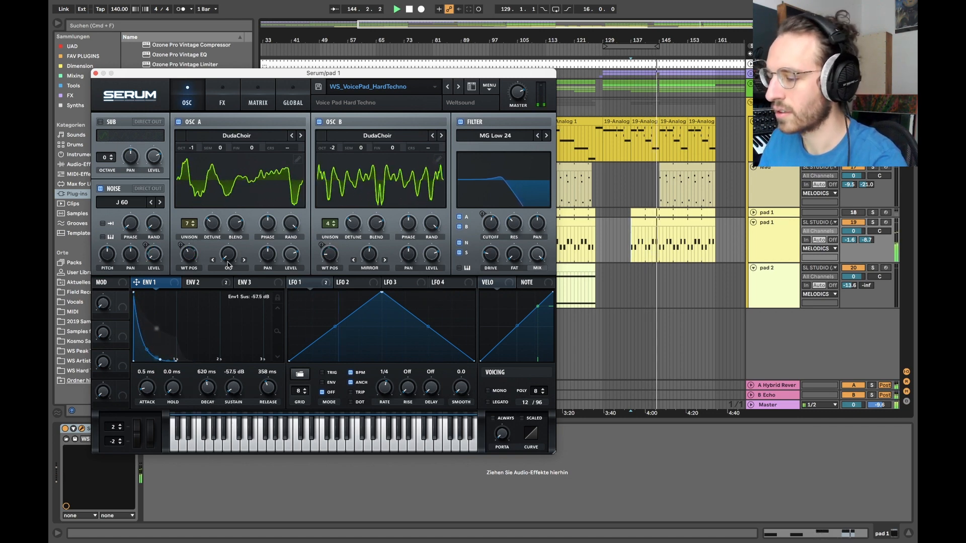
{"action": "key", "text": "space"}
Close the Serum window and delete the duplicated pad 1 track.
{"action": "key", "text": "super+w"}
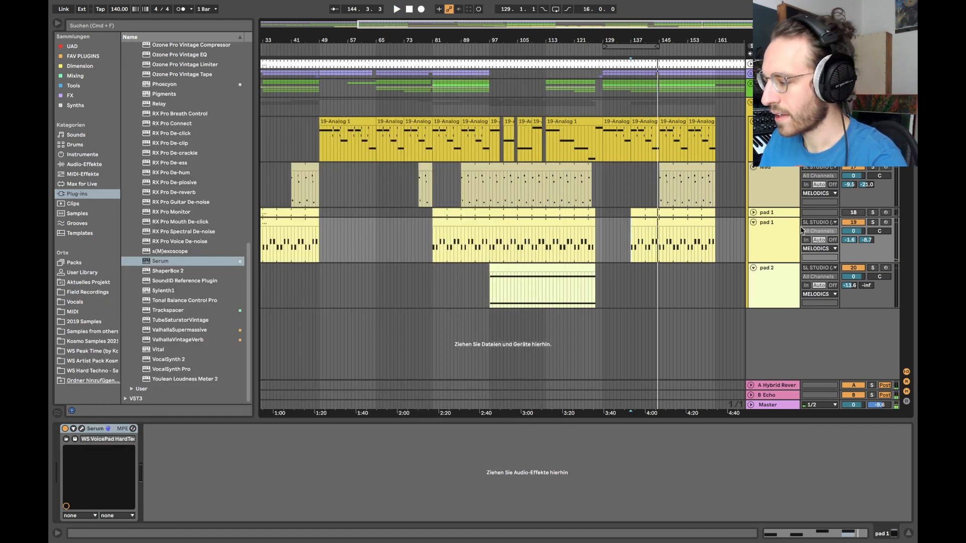
{"action": "left_click", "coordinate": [771, 226]}
{"action": "key", "text": "Delete"}
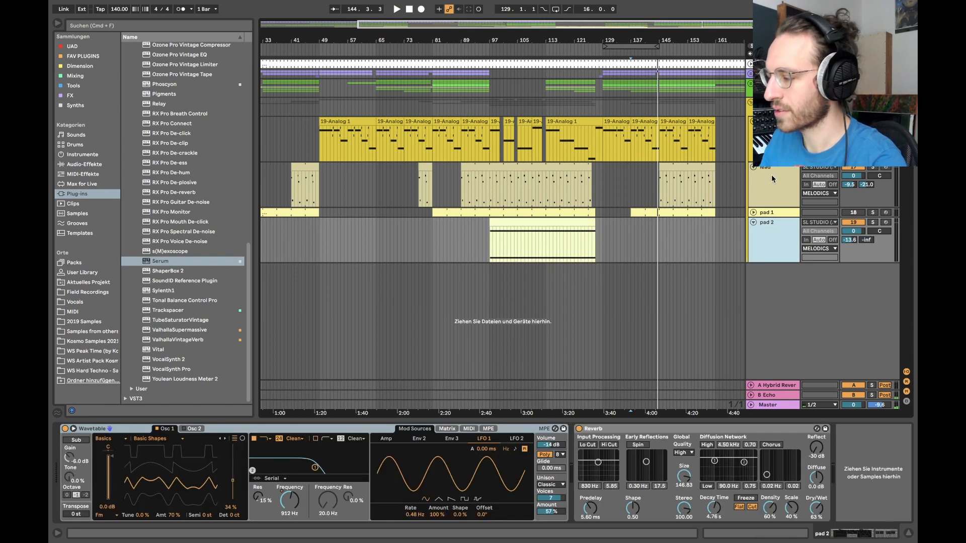
Duplicate the lead track and replace the copy's instrument with Serum, keeping its Sidechain Compressor.
{"action": "left_click", "coordinate": [762, 174]}
{"action": "key", "text": "super+z"}
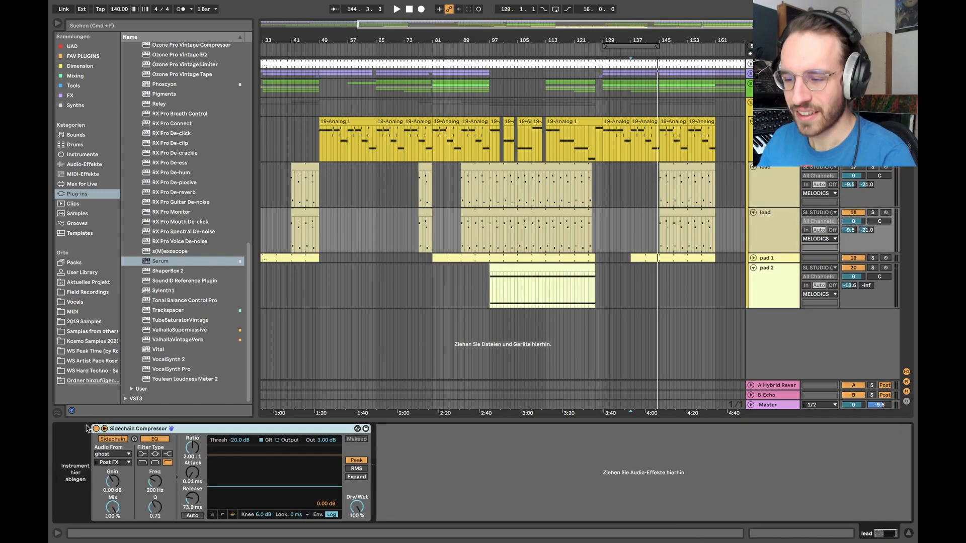
{"action": "left_click", "coordinate": [158, 260]}
{"action": "left_click_drag", "start_coordinate": [294, 339], "coordinate": [295, 341]}
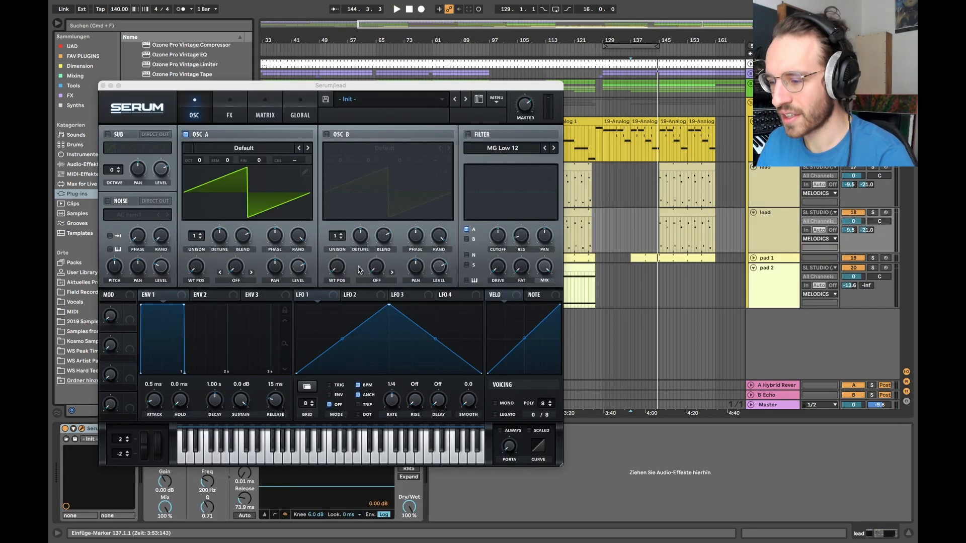
Load the WS_ThinLead_HardTechno preset from the Hard Techno Template folder of the Weltsound user presets into the lead's Serum.
{"action": "left_click", "coordinate": [352, 99]}
{"action": "mouse_move", "coordinate": [382, 226]}
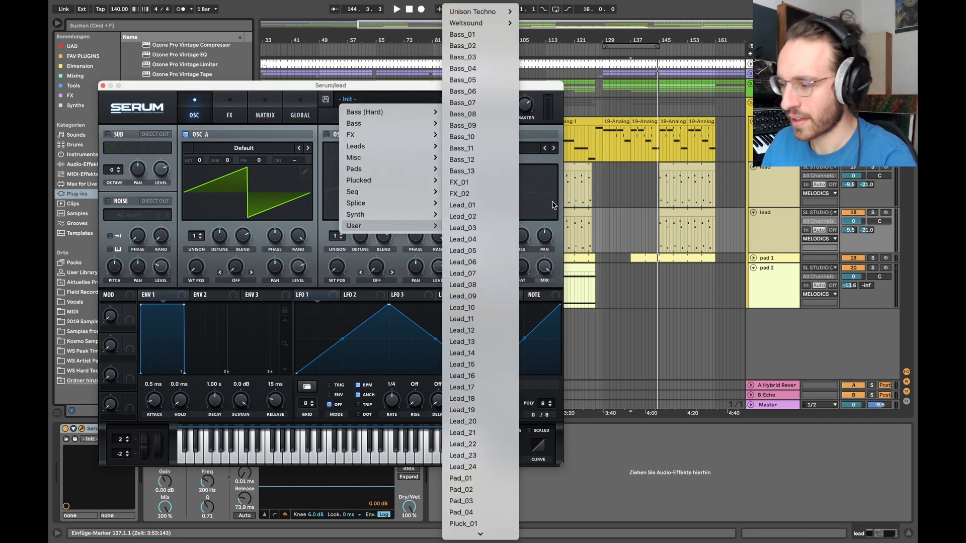
{"action": "mouse_move", "coordinate": [489, 23]}
{"action": "mouse_move", "coordinate": [553, 57]}
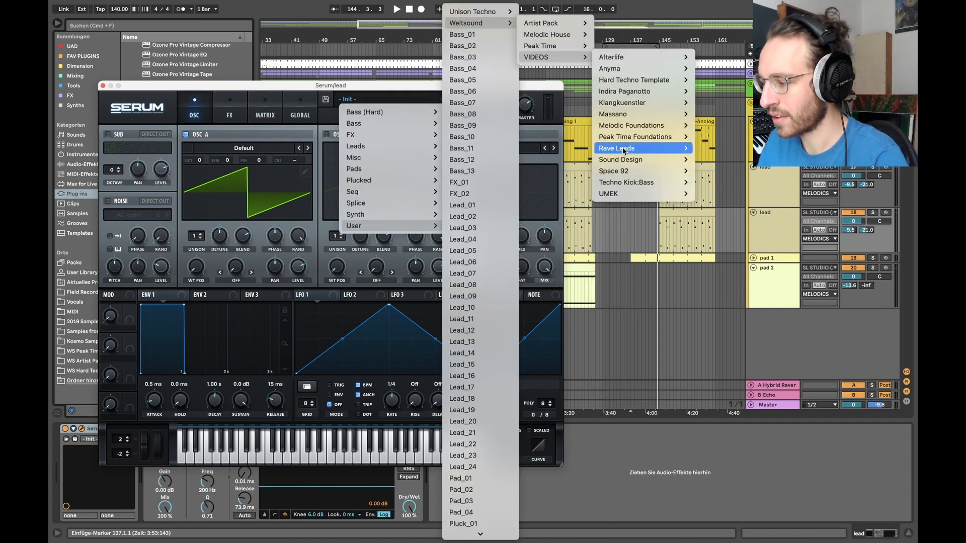
{"action": "mouse_move", "coordinate": [654, 80]}
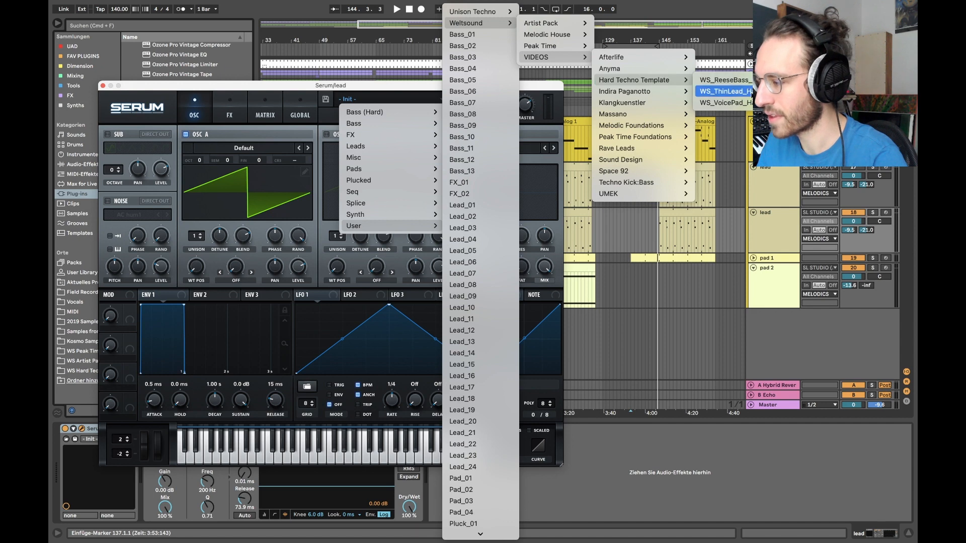
{"action": "left_click", "coordinate": [724, 91]}
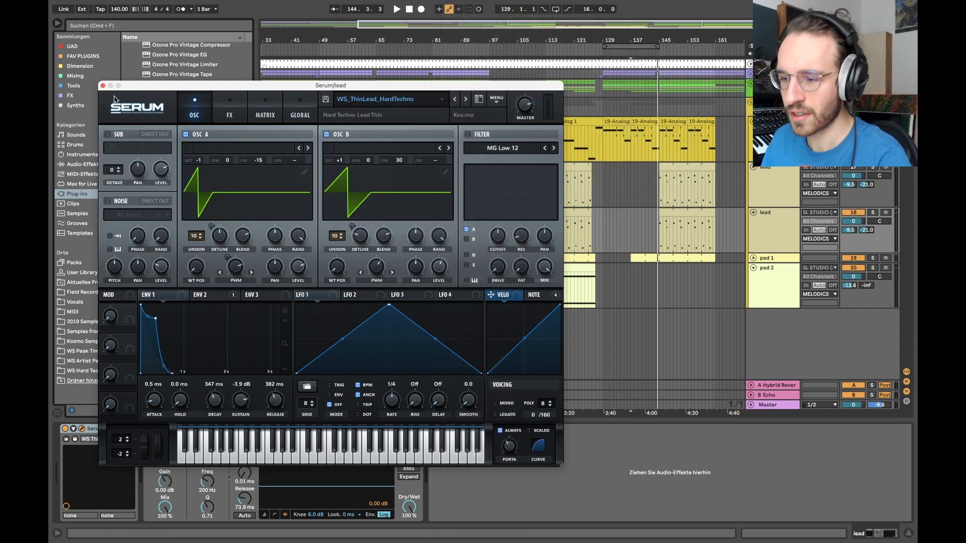
Close the Serum window and audition the duplicated lead's clip soloed from bar 145.
{"action": "left_click", "coordinate": [103, 86]}
{"action": "left_click", "coordinate": [685, 213]}
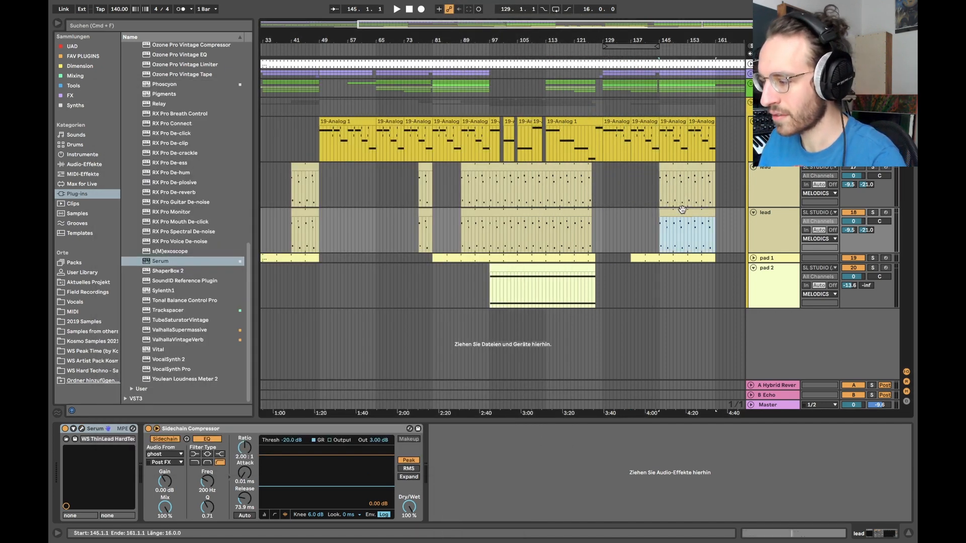
{"action": "key", "text": "space"}
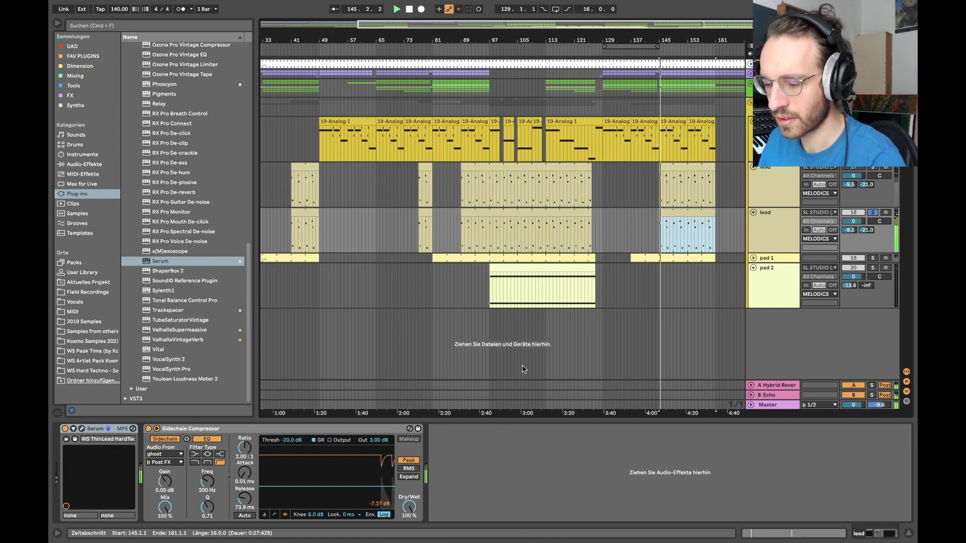
Reopen the duplicated lead's Serum, turn down its master volume and show the targets of the Note modulation source.
{"action": "left_click", "coordinate": [82, 429]}
{"action": "left_click_drag", "start_coordinate": [524, 105], "coordinate": [523, 119]}
{"action": "key", "text": "space"}
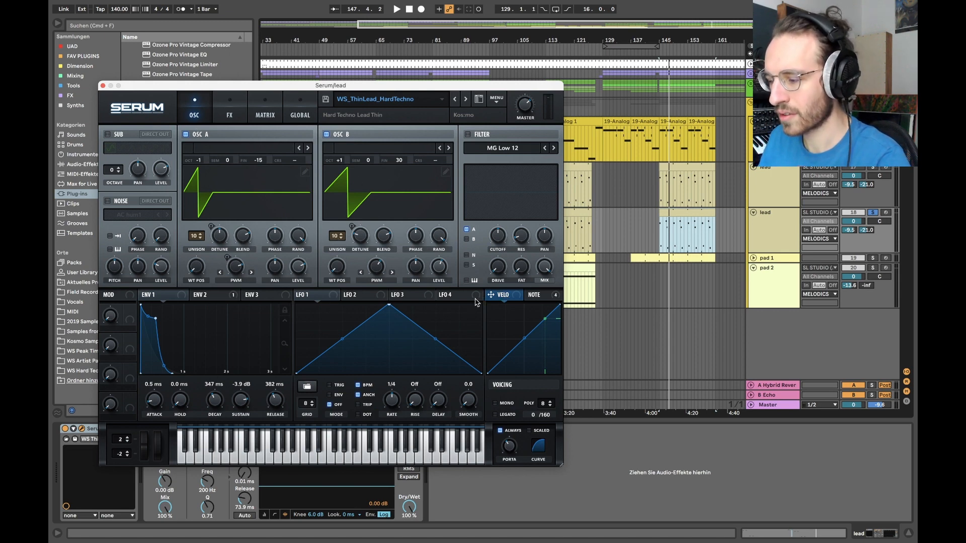
{"action": "left_click", "coordinate": [541, 296]}
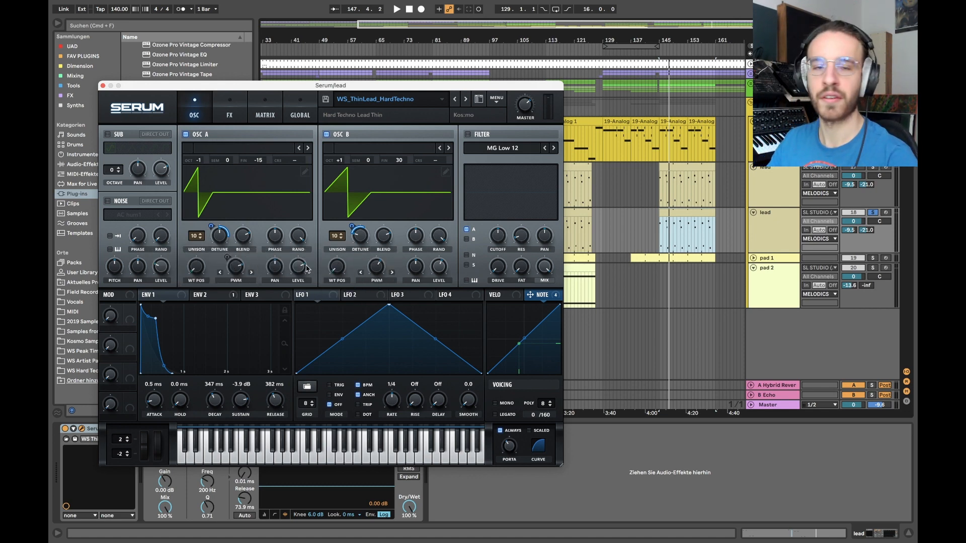
{"action": "left_click", "coordinate": [103, 86]}
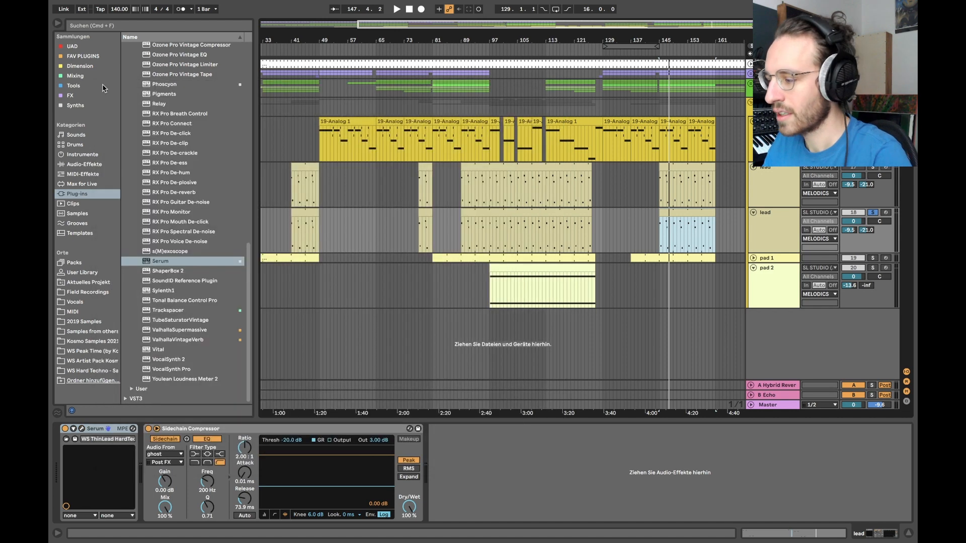
Play the arrangement from bar 144 with the duplicated lead unsoloed, and delete that duplicate track.
{"action": "left_click", "coordinate": [684, 209]}
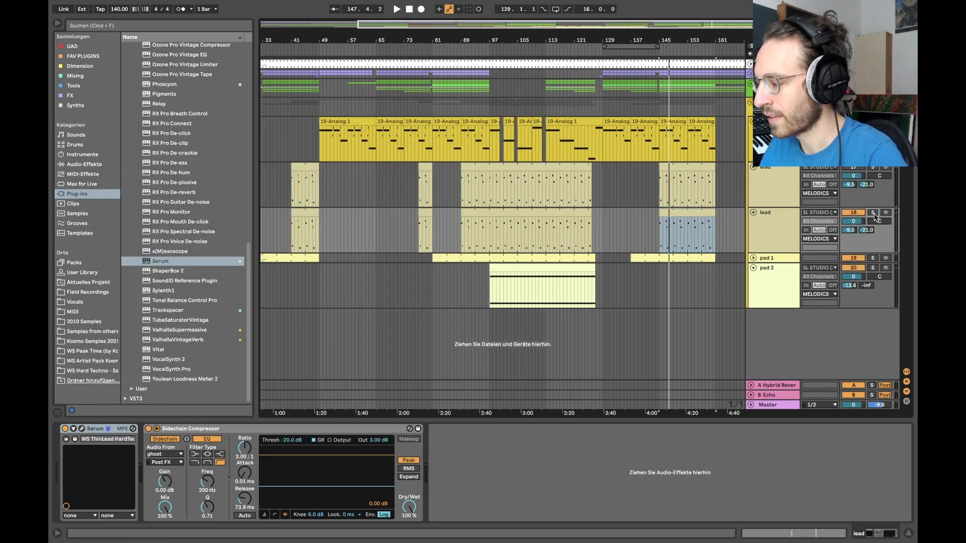
{"action": "left_click", "coordinate": [656, 196]}
{"action": "key", "text": "space"}
{"action": "scroll", "coordinate": [655, 193], "scroll_direction": "up", "scroll_amount": 3}
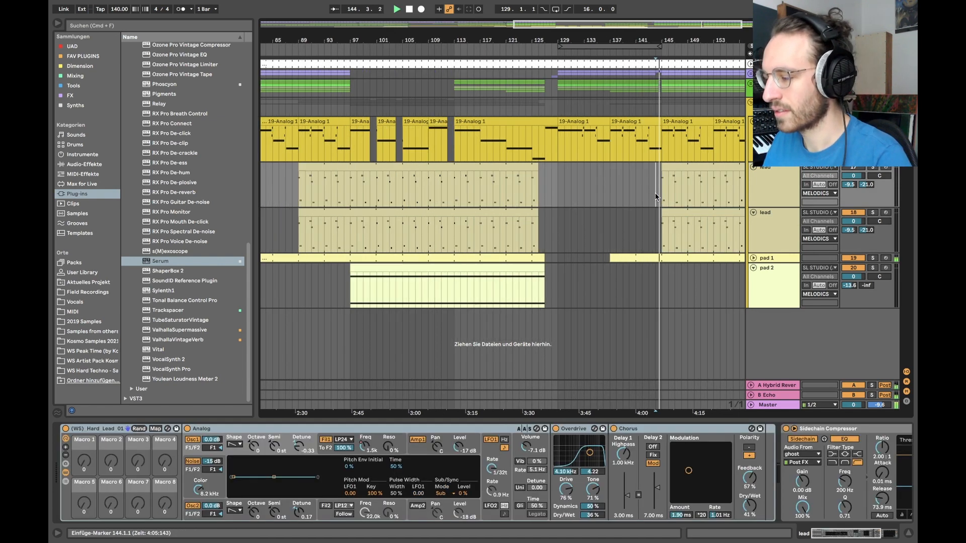
{"action": "scroll", "coordinate": [627, 188], "scroll_direction": "down", "scroll_amount": 5}
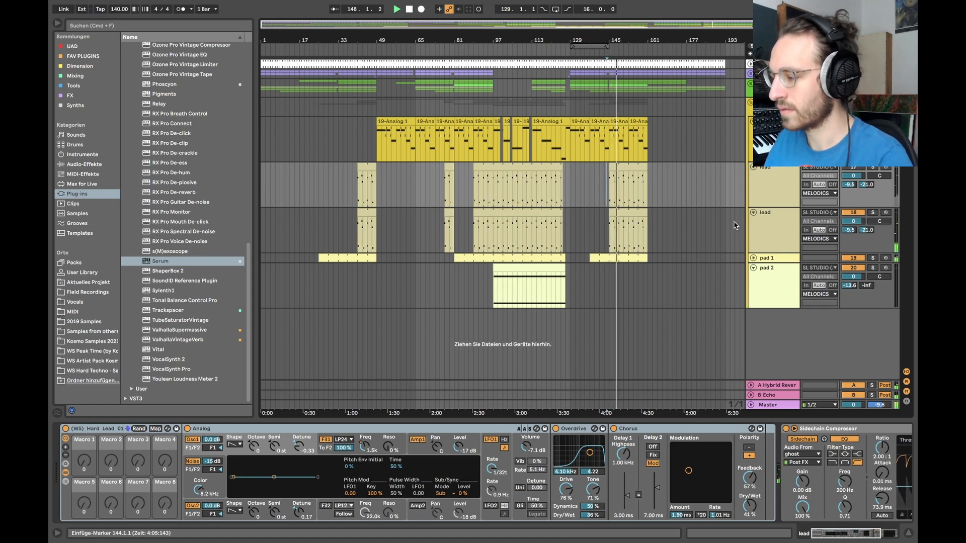
{"action": "left_click", "coordinate": [784, 223]}
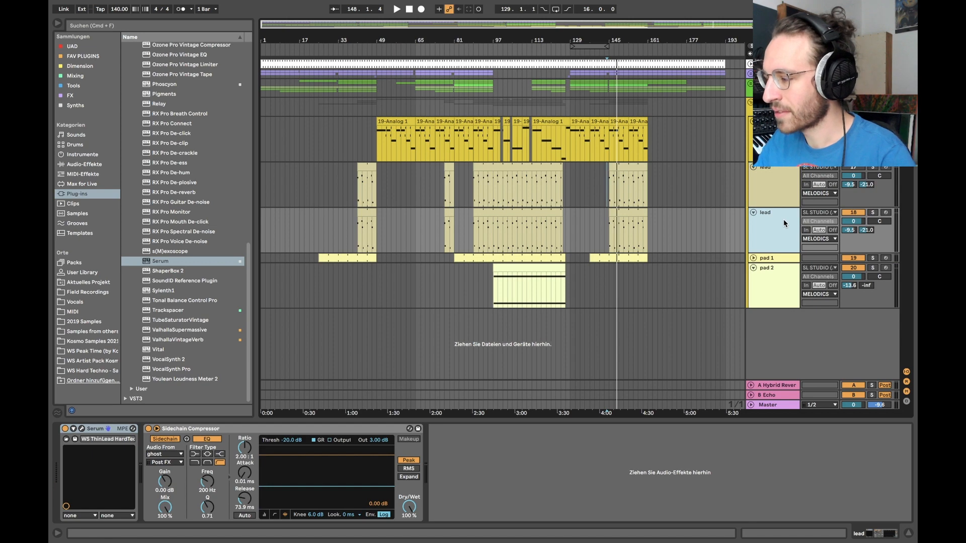
{"action": "key", "text": "Delete"}
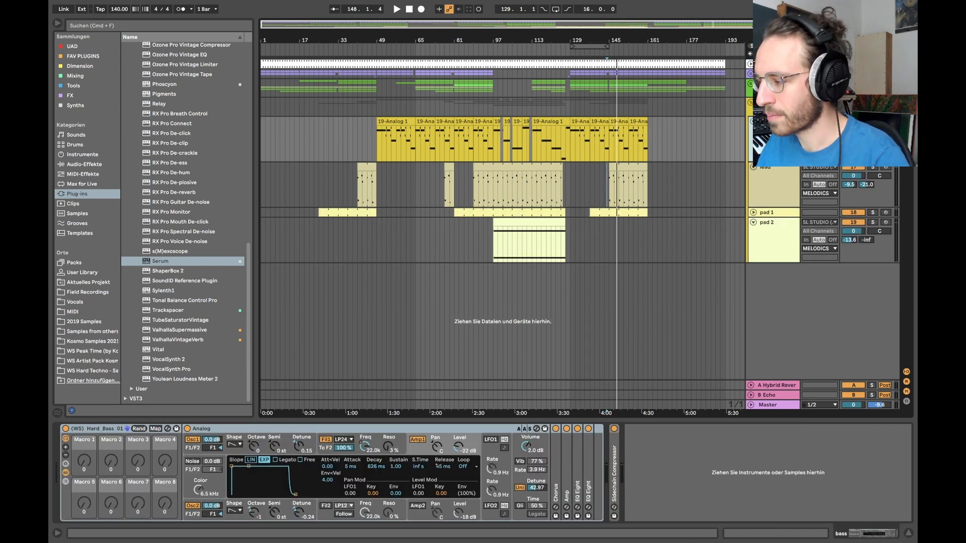
Replace the bass track's instrument with Serum and load the WS_ReeseBass_HardTechno preset from the Weltsound Hard Techno Template folder.
{"action": "left_click", "coordinate": [161, 262]}
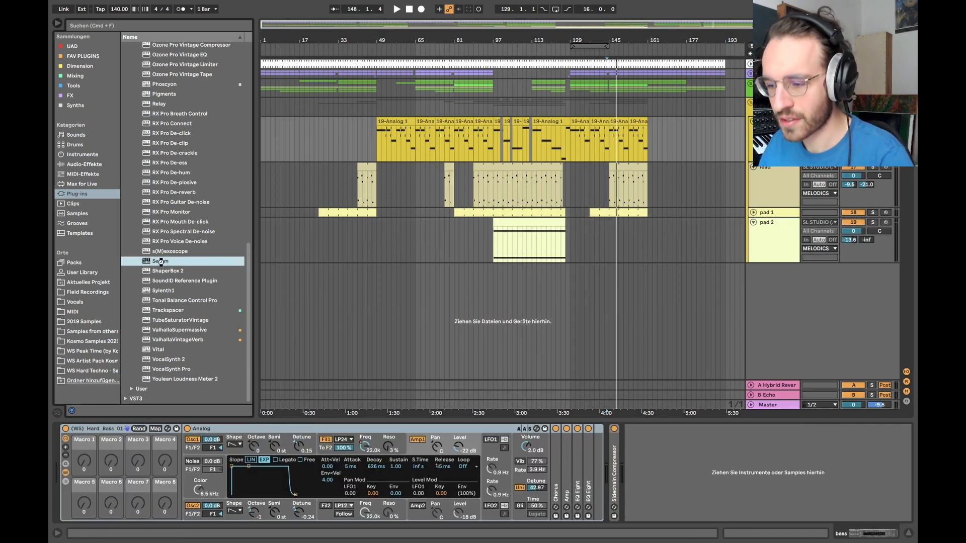
{"action": "double_click", "coordinate": [161, 261]}
{"action": "left_click", "coordinate": [379, 105]}
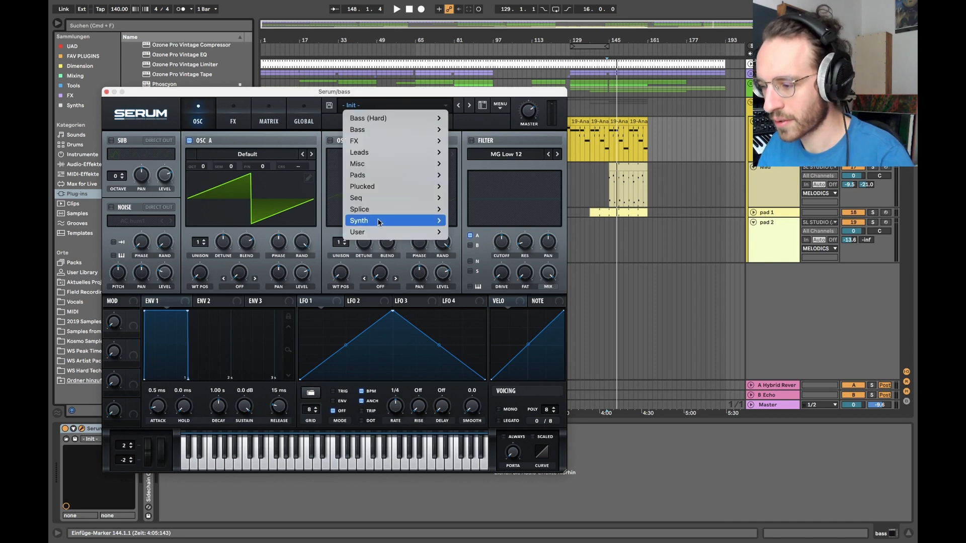
{"action": "mouse_move", "coordinate": [398, 231]}
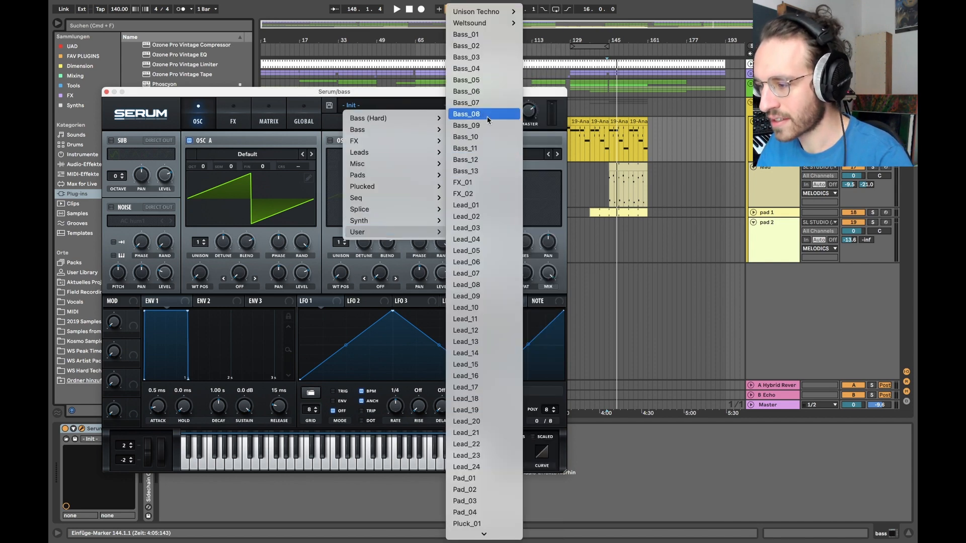
{"action": "mouse_move", "coordinate": [489, 23]}
{"action": "mouse_move", "coordinate": [560, 61]}
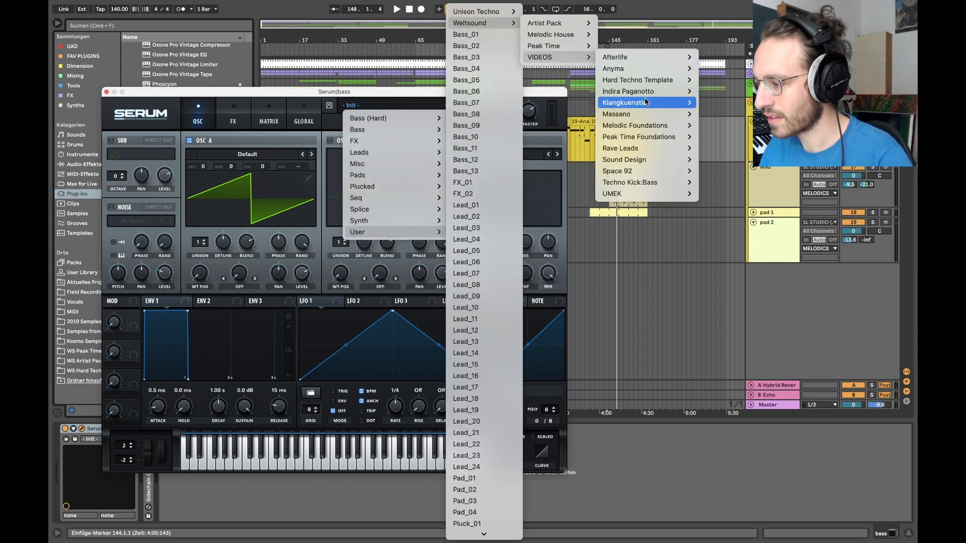
{"action": "mouse_move", "coordinate": [641, 79]}
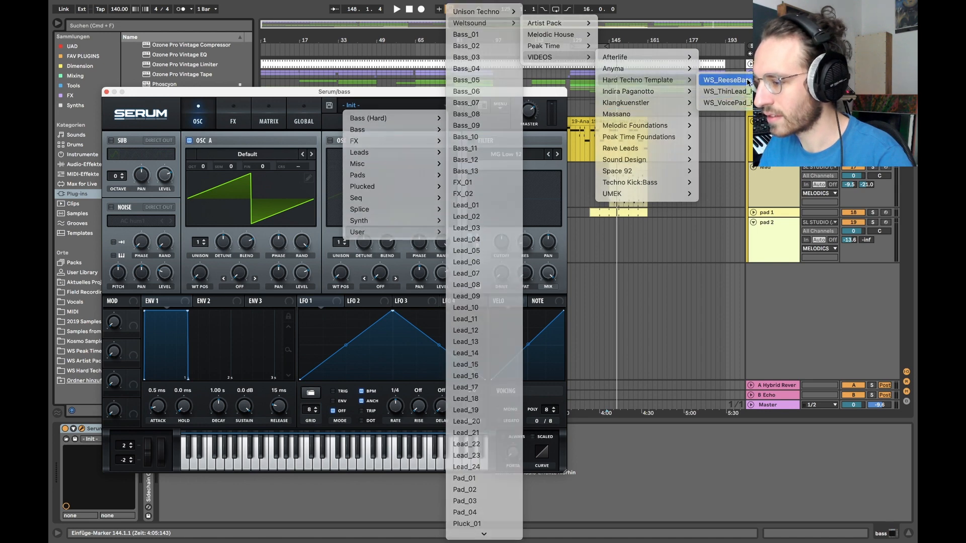
{"action": "left_click", "coordinate": [748, 82]}
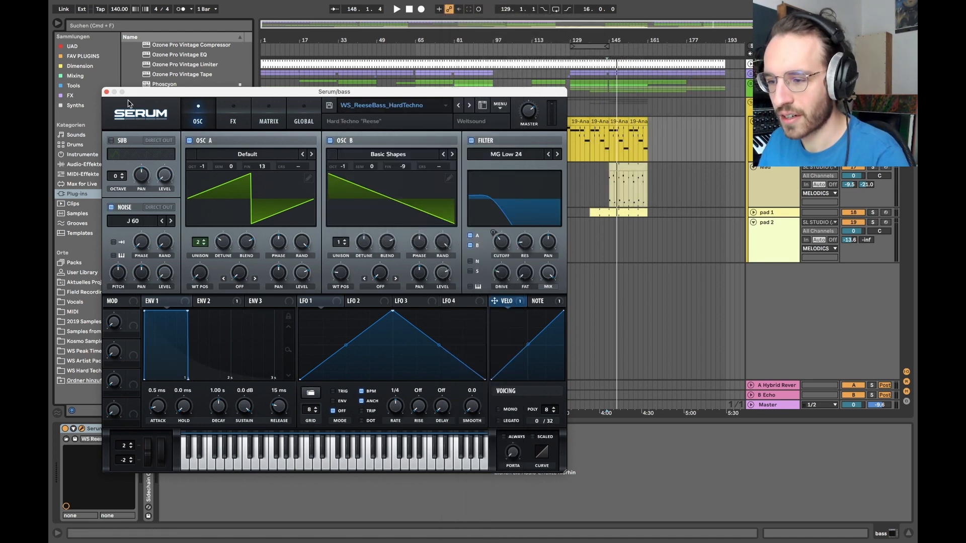
Play the bass clip from bar 129 and raise Serum's filter cutoff, then stop and close the Serum window.
{"action": "left_click", "coordinate": [106, 92]}
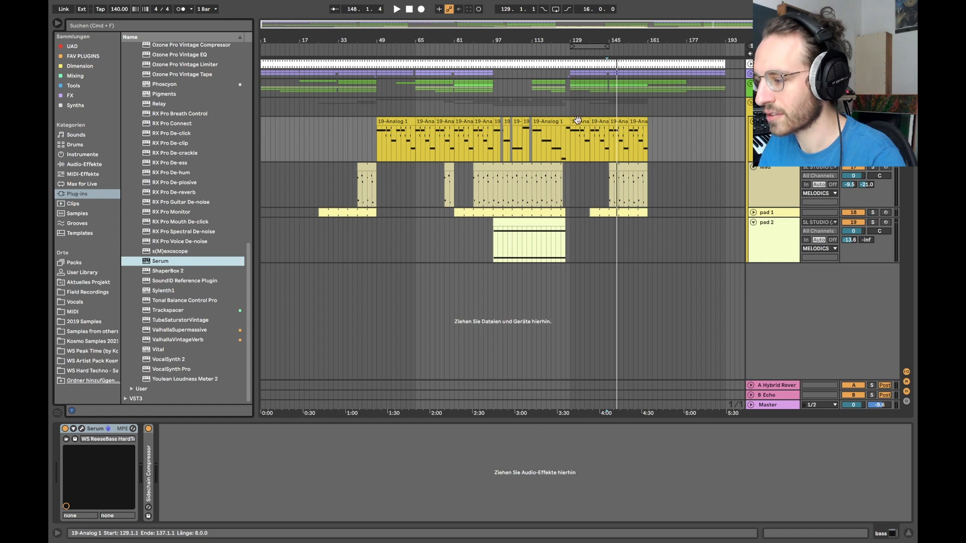
{"action": "left_click", "coordinate": [587, 135]}
{"action": "key", "text": "space"}
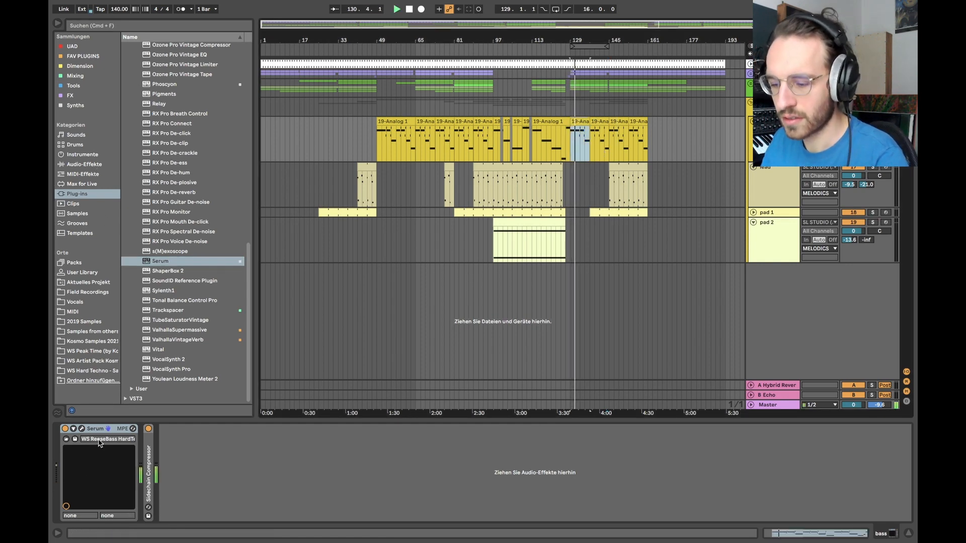
{"action": "left_click", "coordinate": [82, 429]}
{"action": "left_click_drag", "start_coordinate": [499, 243], "coordinate": [498, 208]}
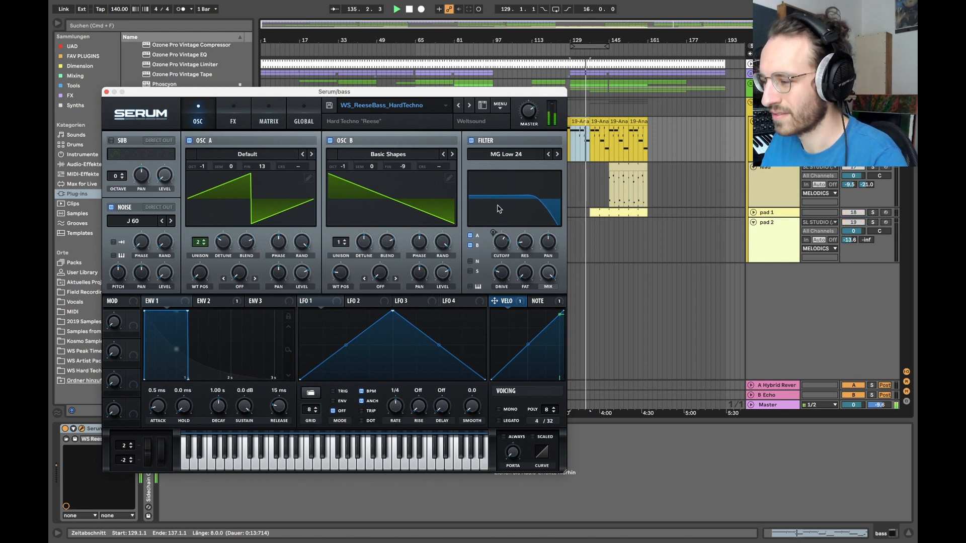
{"action": "left_click_drag", "start_coordinate": [113, 92], "coordinate": [111, 90]}
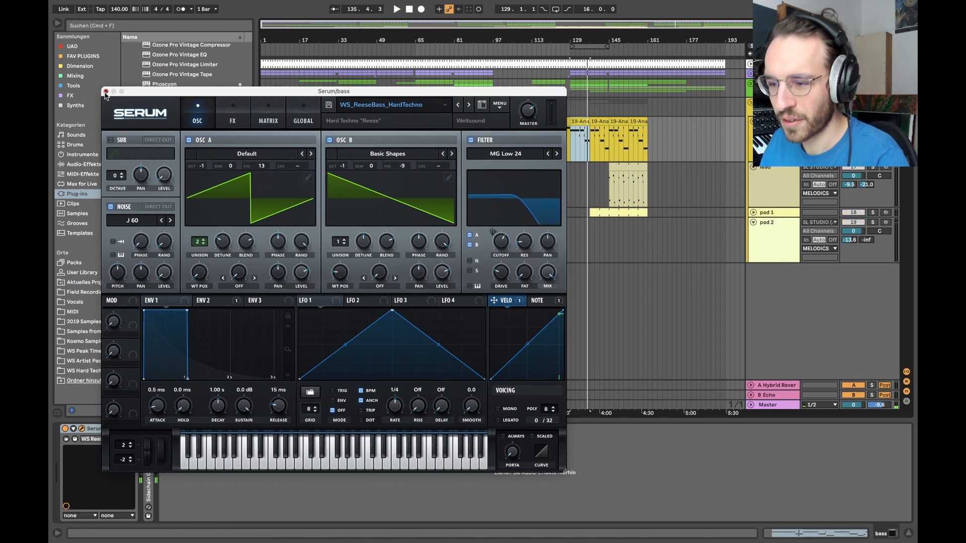
{"action": "left_click", "coordinate": [105, 92]}
Add an EQ Eight after the bass track's Sidechain Compressor and set band 1 to a low cut at 186 Hz during playback.
{"action": "left_click", "coordinate": [84, 165]}
{"action": "left_click_drag", "start_coordinate": [154, 196], "coordinate": [175, 431]}
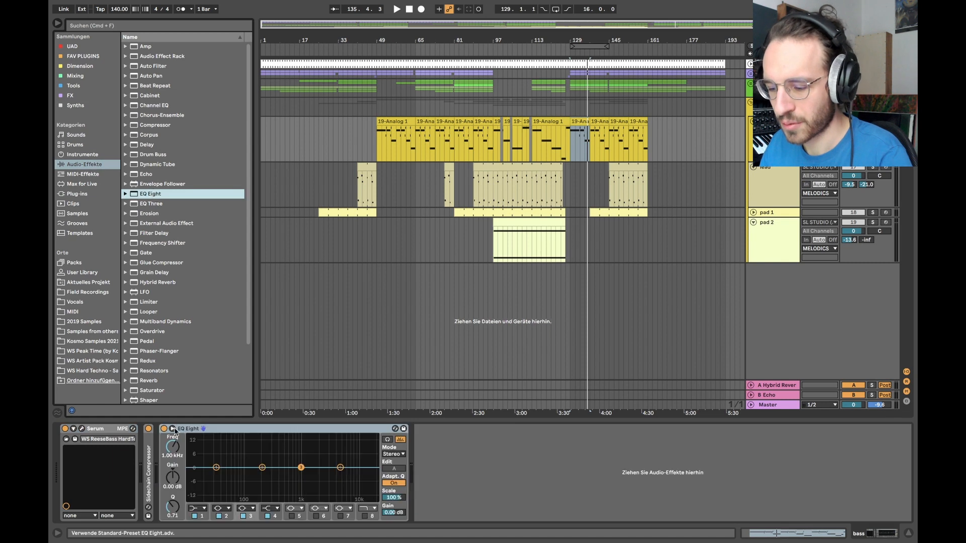
{"action": "left_click", "coordinate": [201, 516]}
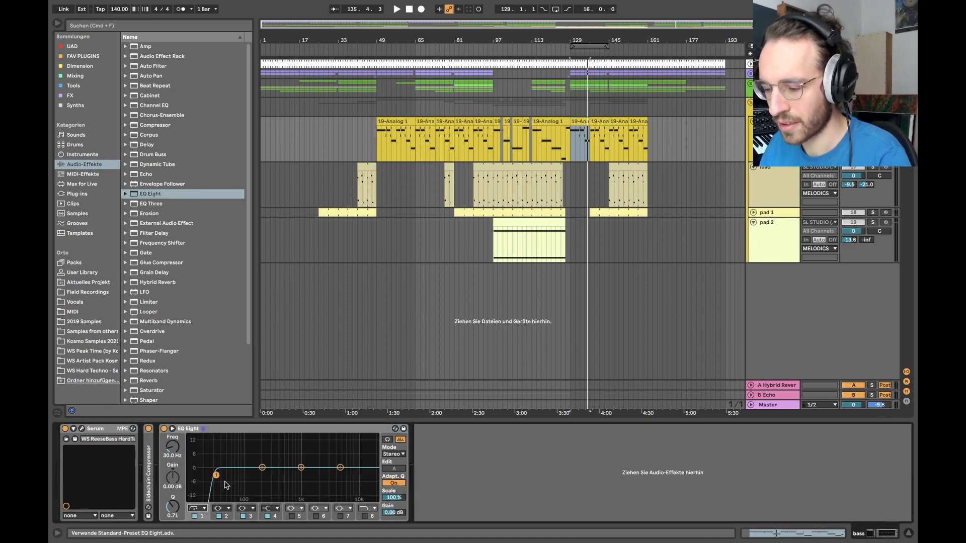
{"action": "left_click_drag", "start_coordinate": [216, 475], "coordinate": [246, 476]}
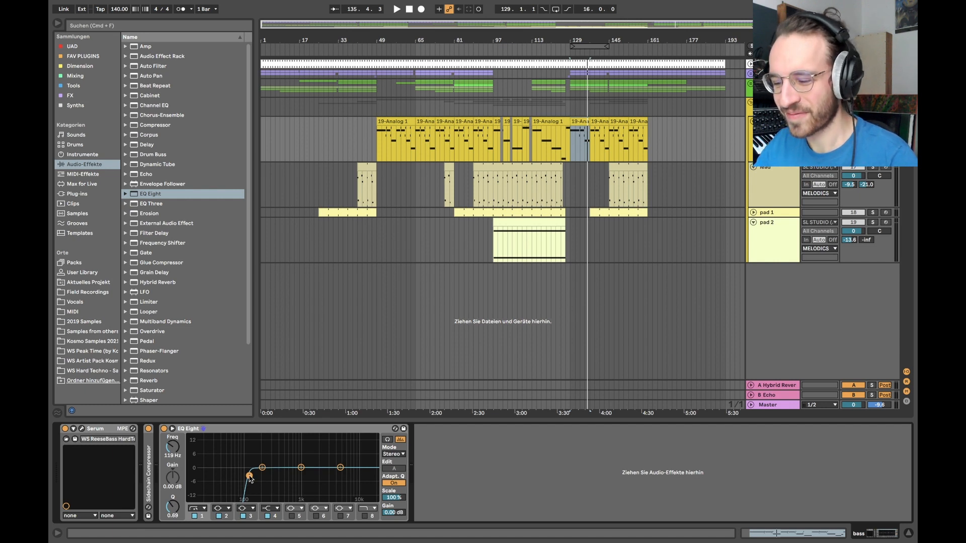
{"action": "key", "text": "space"}
{"action": "left_click_drag", "start_coordinate": [250, 476], "coordinate": [260, 477]}
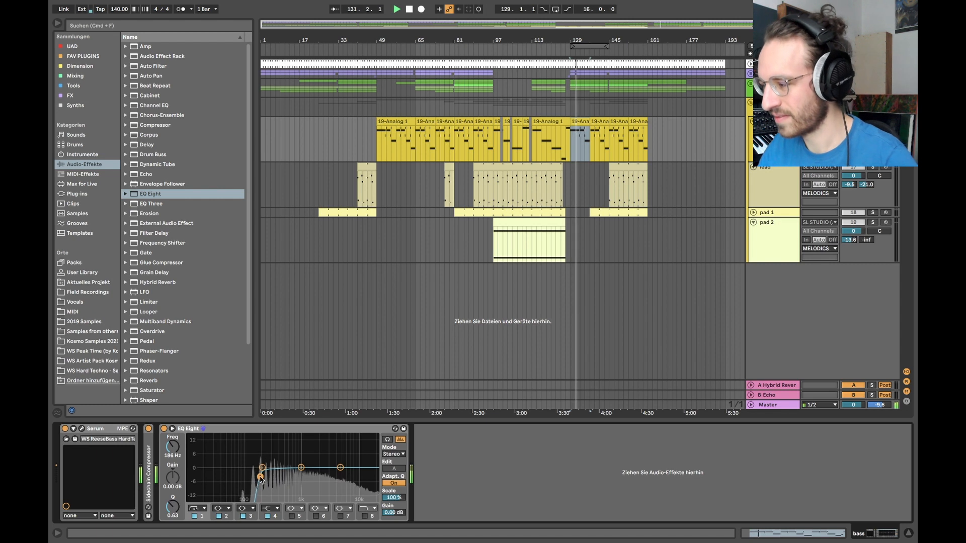
{"action": "left_click", "coordinate": [521, 215]}
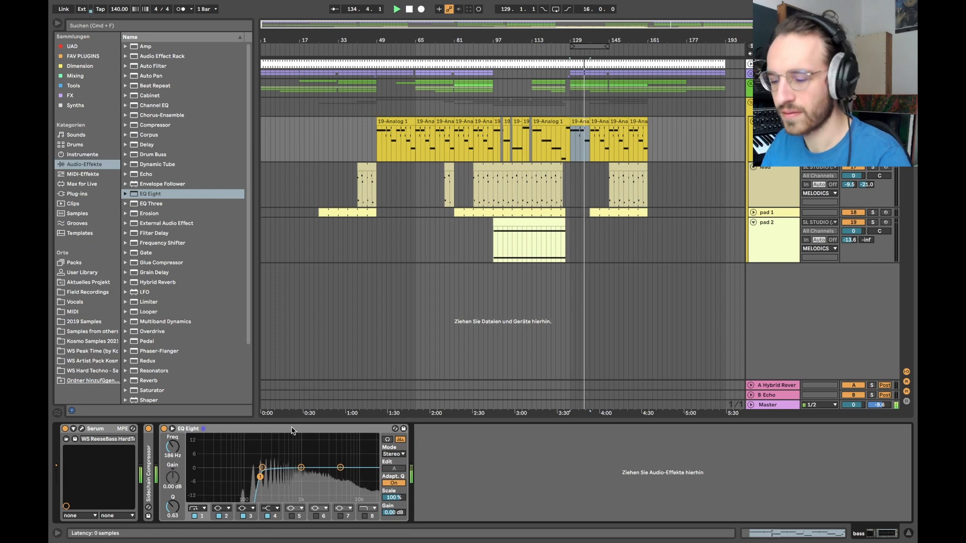
Inspect the effects used by the bass track's Serum preset, return to the oscillator page and close Serum.
{"action": "left_click", "coordinate": [82, 428]}
{"action": "left_click", "coordinate": [233, 116]}
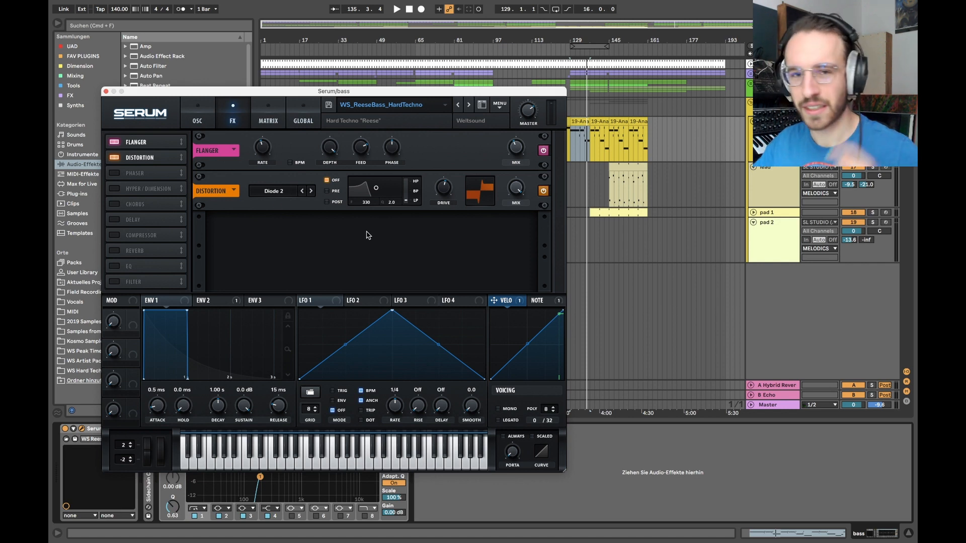
{"action": "left_click", "coordinate": [194, 112]}
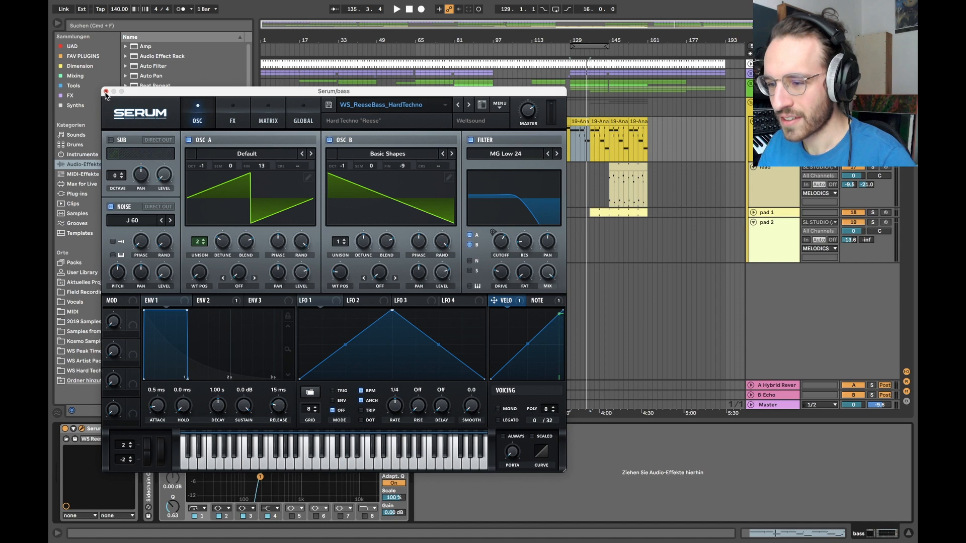
{"action": "left_click", "coordinate": [105, 92]}
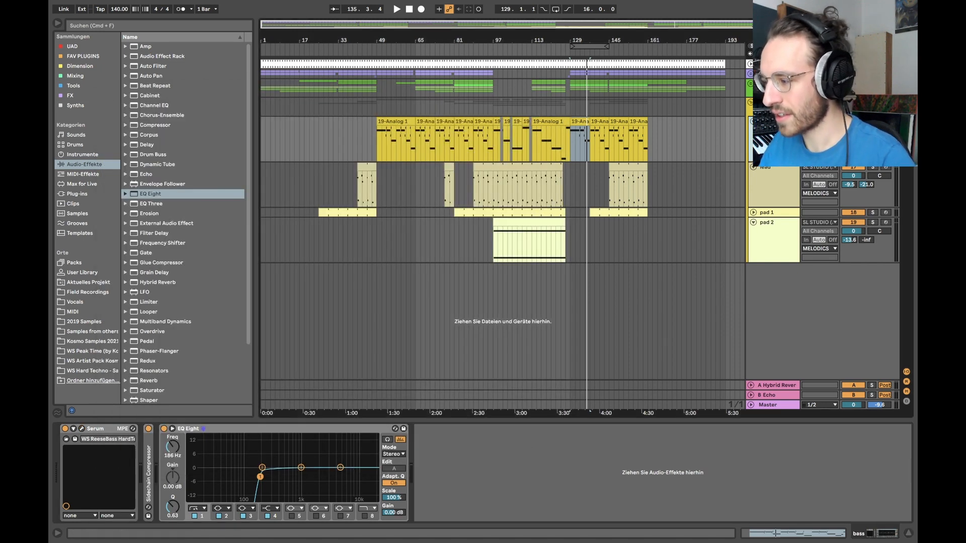
Undo the EQ Eight and Serum changes on the bass track to restore its original instrument rack.
{"action": "key", "text": "super+z"}
{"action": "key", "text": "super+z"}
{"action": "key", "text": "super+z"}
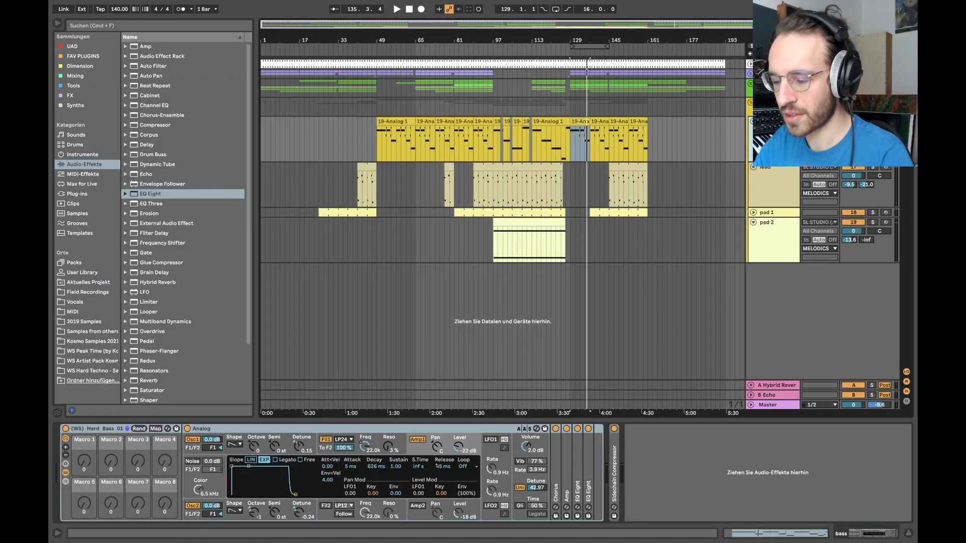
Fold the bass, lead and pad 2 tracks in the arrangement.
{"action": "left_click", "coordinate": [753, 122]}
{"action": "left_click", "coordinate": [753, 131]}
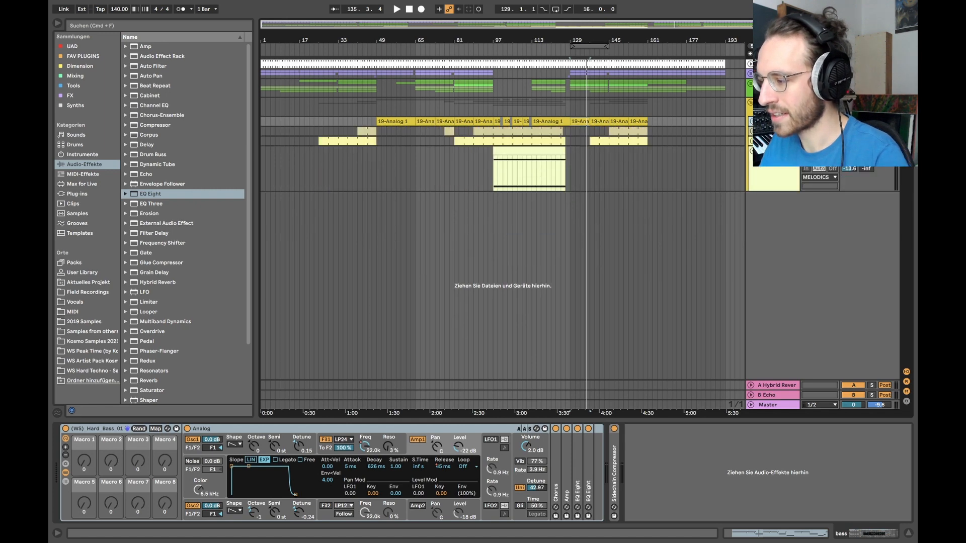
{"action": "left_click", "coordinate": [751, 151]}
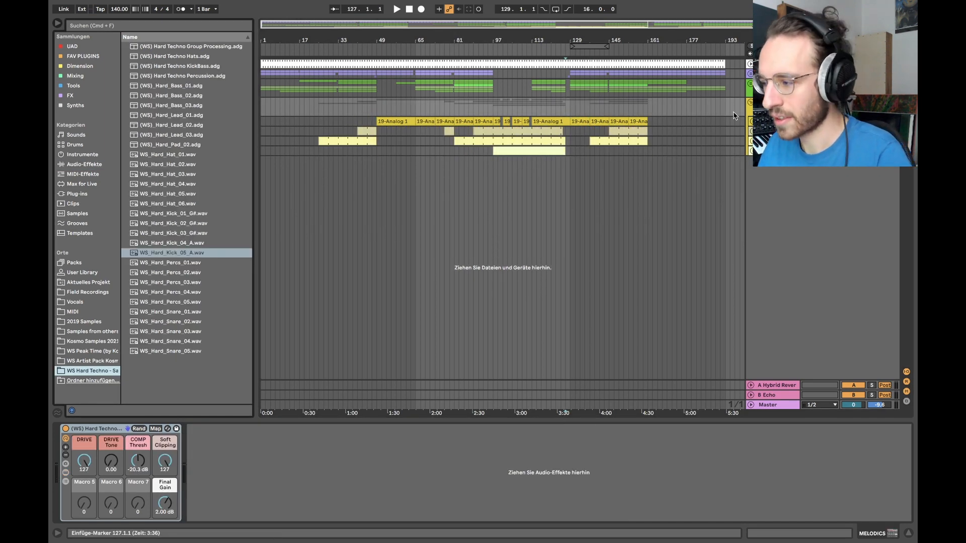
Unfold the bass track, swap its instrument rack for (WS)_Hard_Bass_02.adg and play its clip from bar 129.
{"action": "left_click", "coordinate": [734, 117]}
{"action": "left_click", "coordinate": [752, 121]}
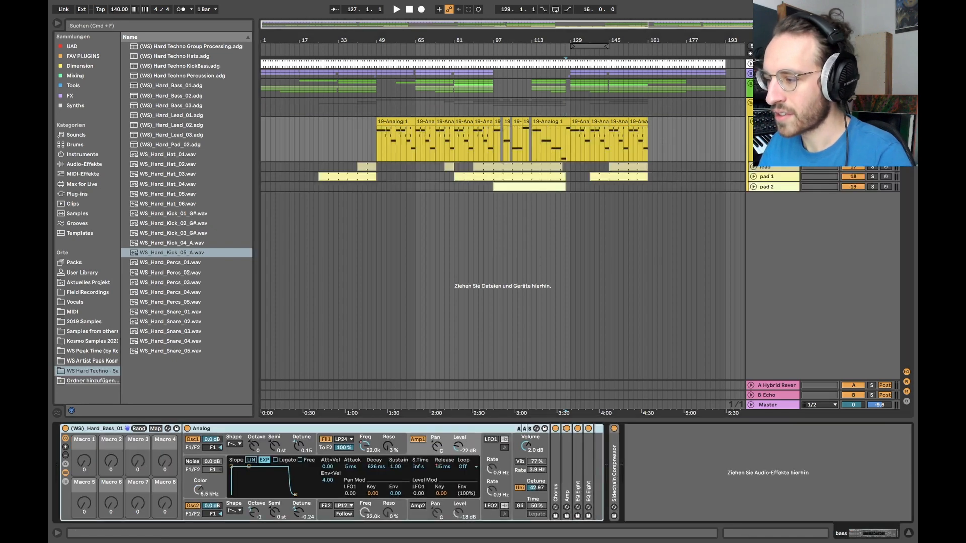
{"action": "left_click", "coordinate": [583, 121]}
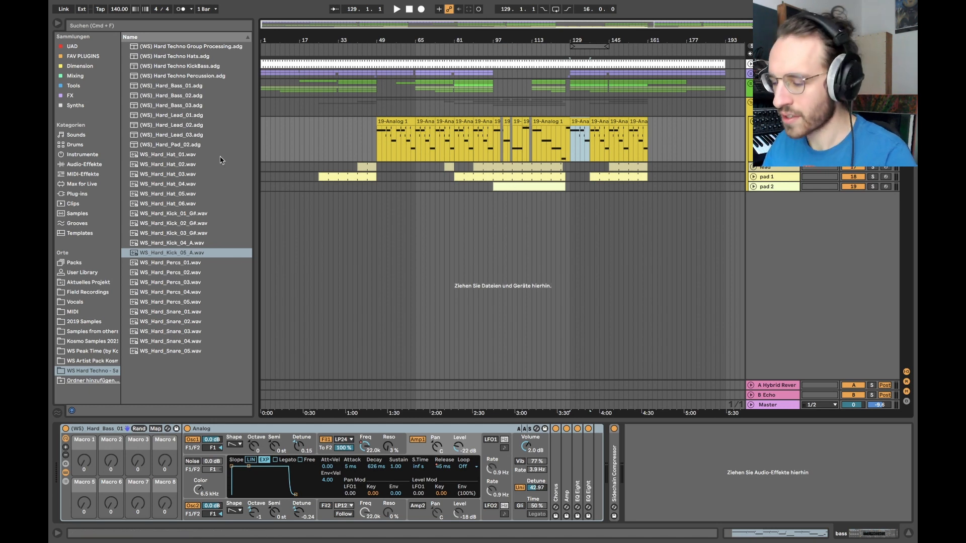
{"action": "double_click", "coordinate": [171, 96]}
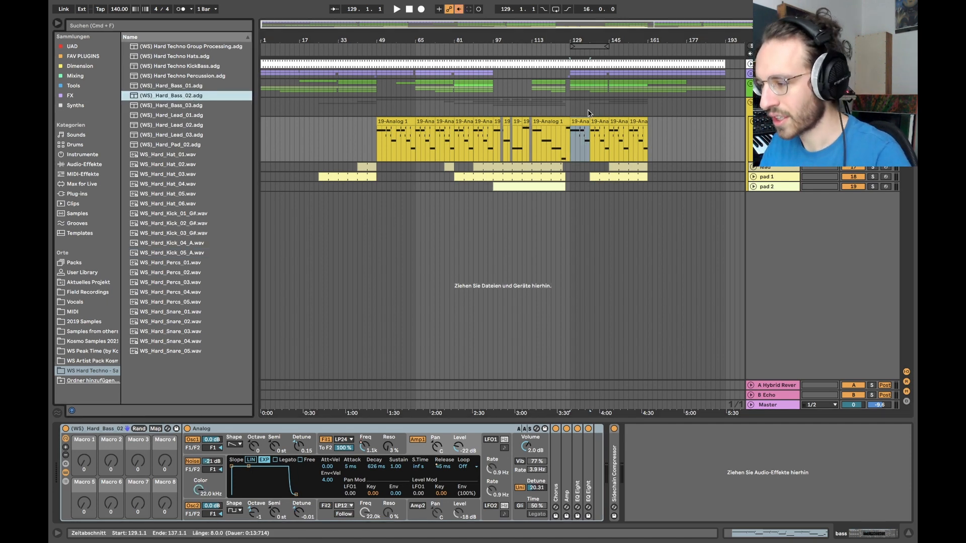
{"action": "key", "text": "space"}
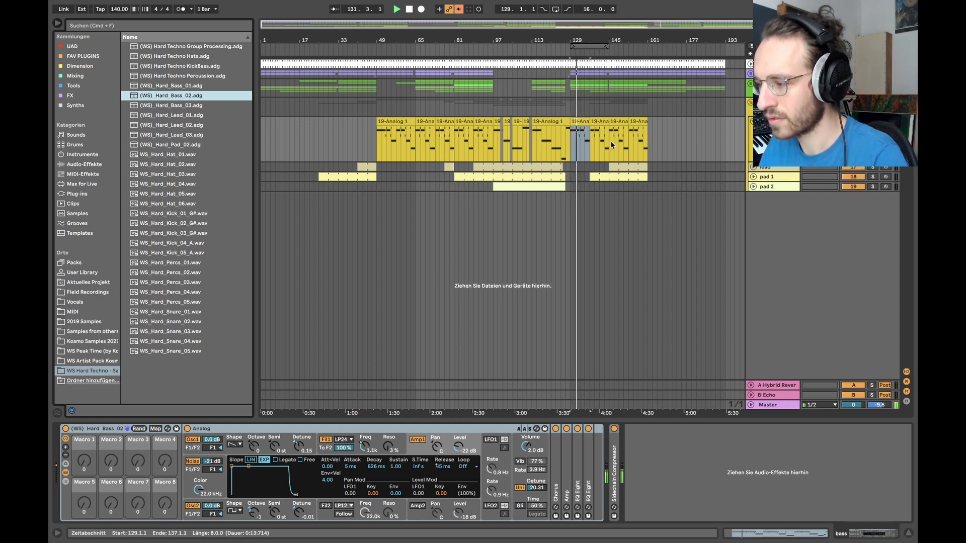
Play the bass track from bar 139, opening the Analog's first filter frequency to 22.0k during playback, and stop.
{"action": "left_click", "coordinate": [594, 142]}
{"action": "key", "text": "space"}
{"action": "key", "text": "space"}
{"action": "scroll", "coordinate": [595, 143], "scroll_direction": "up", "scroll_amount": 5}
{"action": "scroll", "coordinate": [594, 142], "scroll_direction": "down", "scroll_amount": 5}
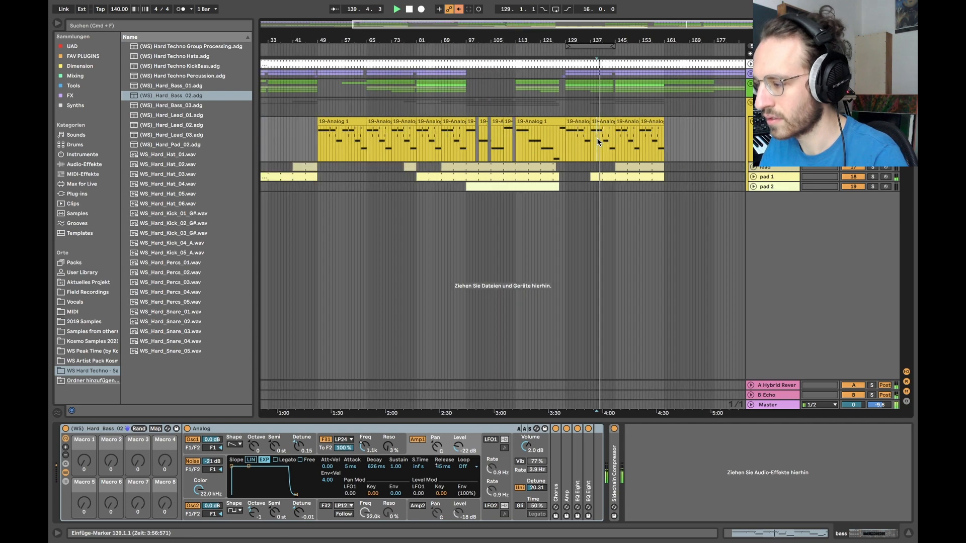
{"action": "left_click", "coordinate": [368, 448]}
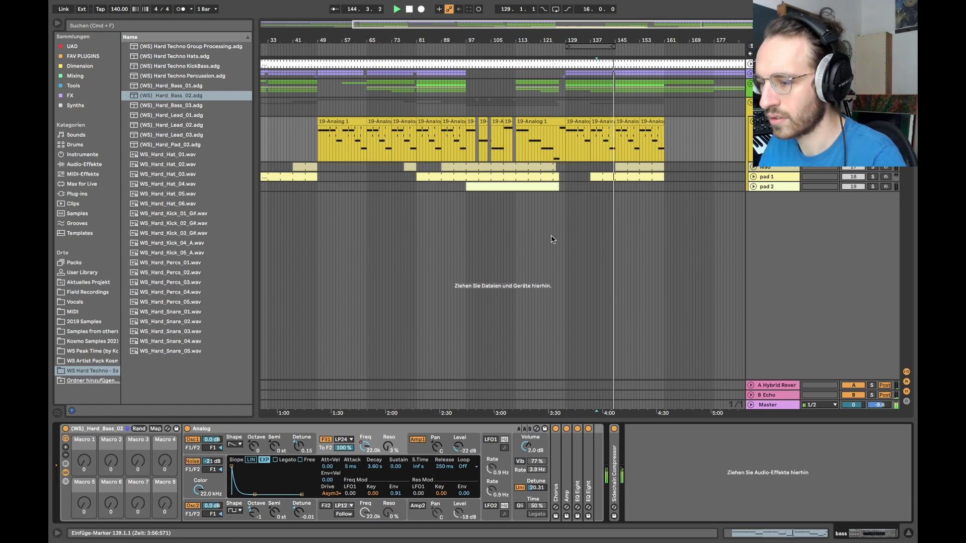
{"action": "key", "text": "space"}
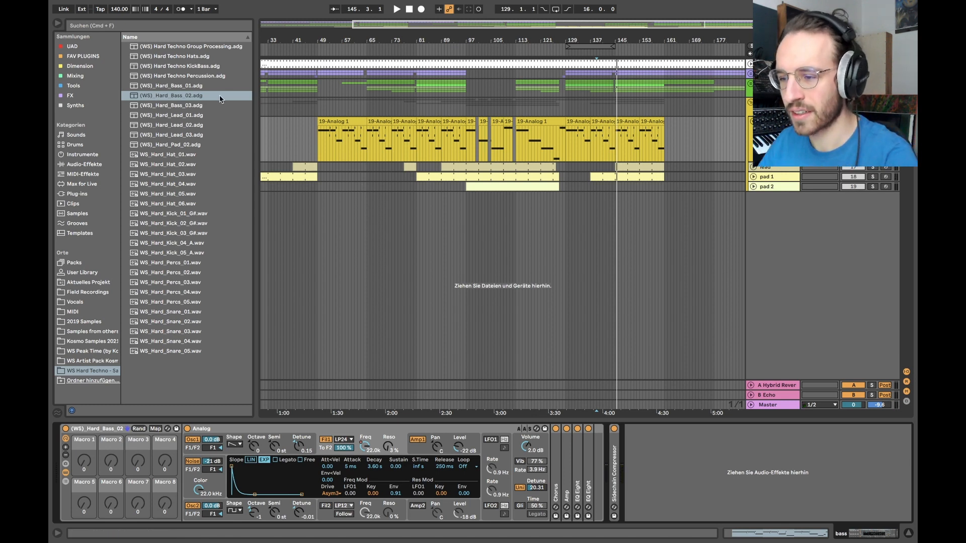
Swap the bass track's instrument rack for (WS)_Hard_Bass_03.adg, play it from bar 139 and re-enable the overridden automation before stopping playback.
{"action": "left_click_drag", "start_coordinate": [170, 107], "coordinate": [123, 443]}
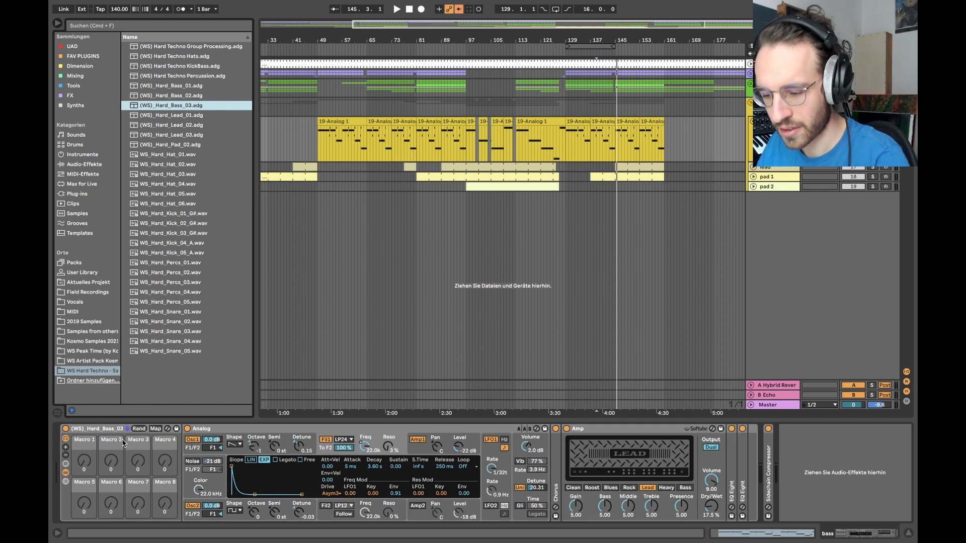
{"action": "key", "text": "space"}
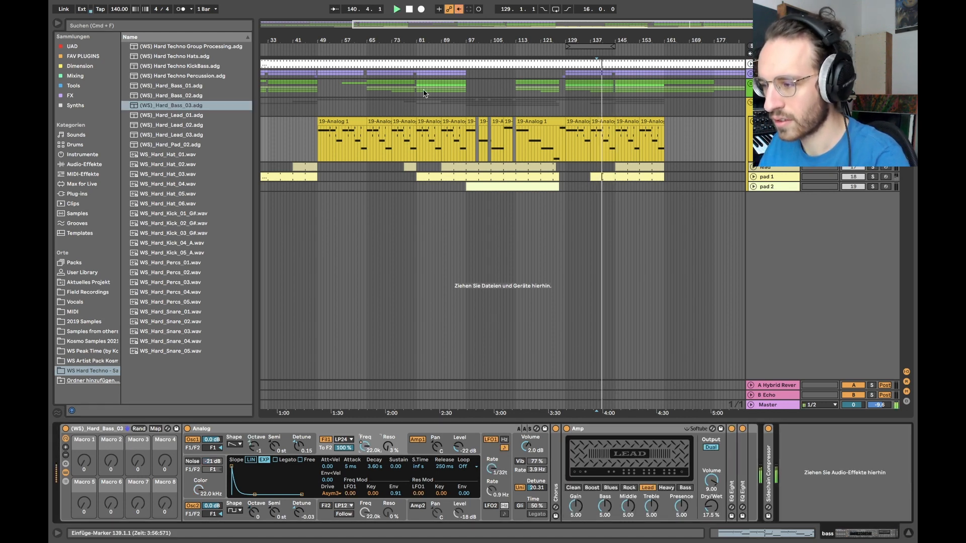
{"action": "left_click", "coordinate": [459, 9]}
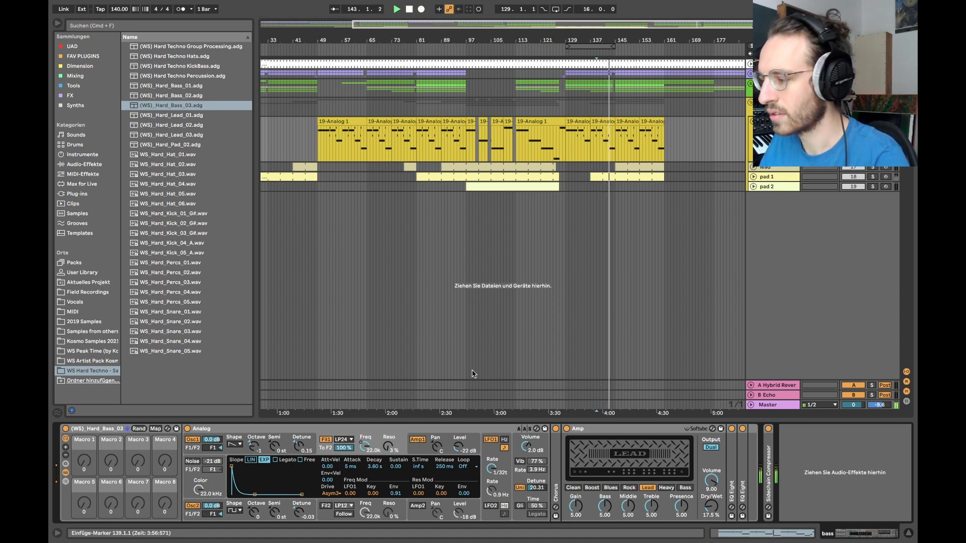
{"action": "key", "text": "space"}
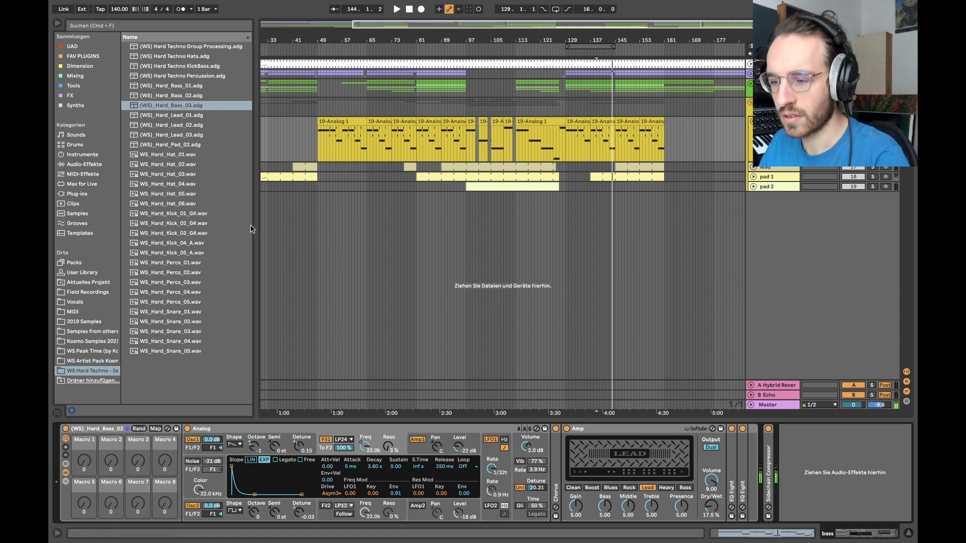
Fold the bass track, try the (WS)_Hard_Lead_02.adg rack on the lead track while playing its last clip, and undo the swap.
{"action": "left_click", "coordinate": [752, 121]}
{"action": "left_click", "coordinate": [770, 132]}
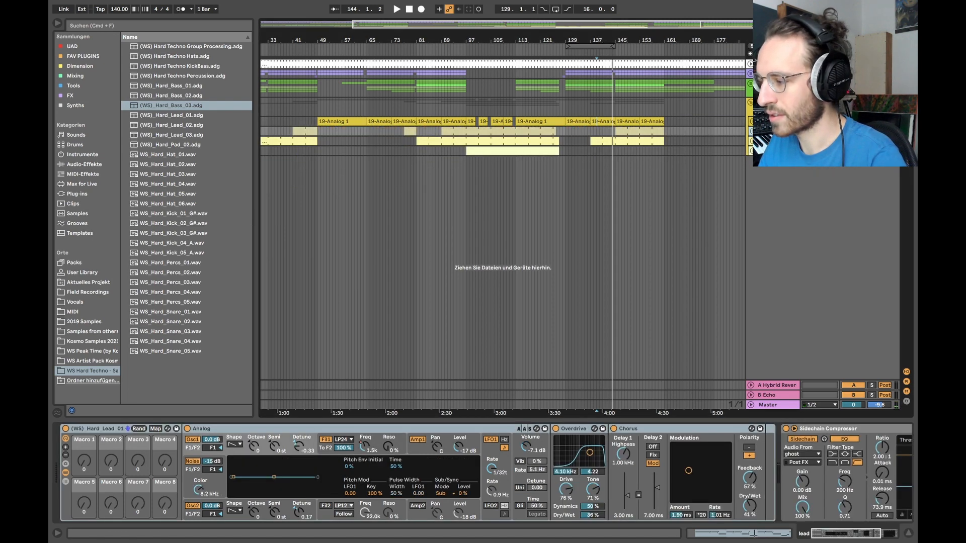
{"action": "left_click", "coordinate": [753, 131]}
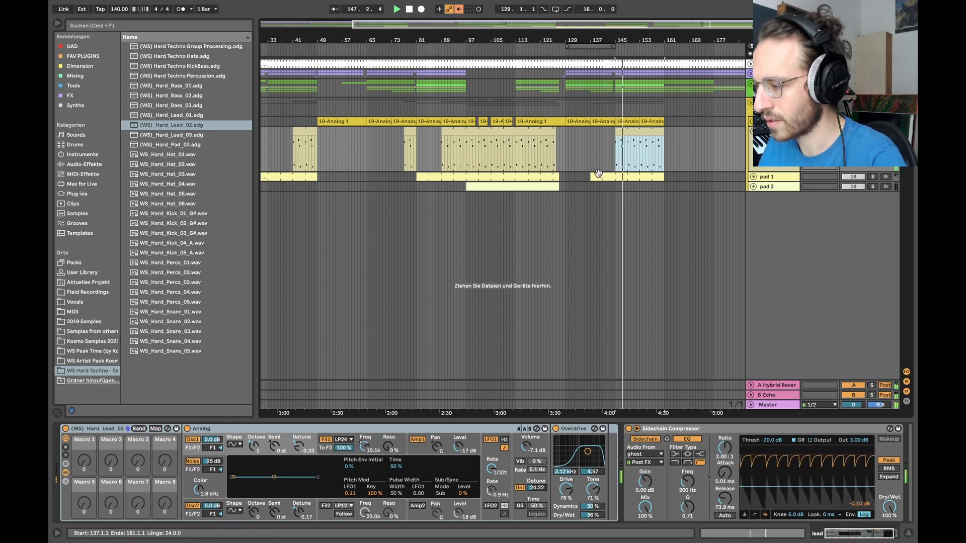
{"action": "key", "text": "space"}
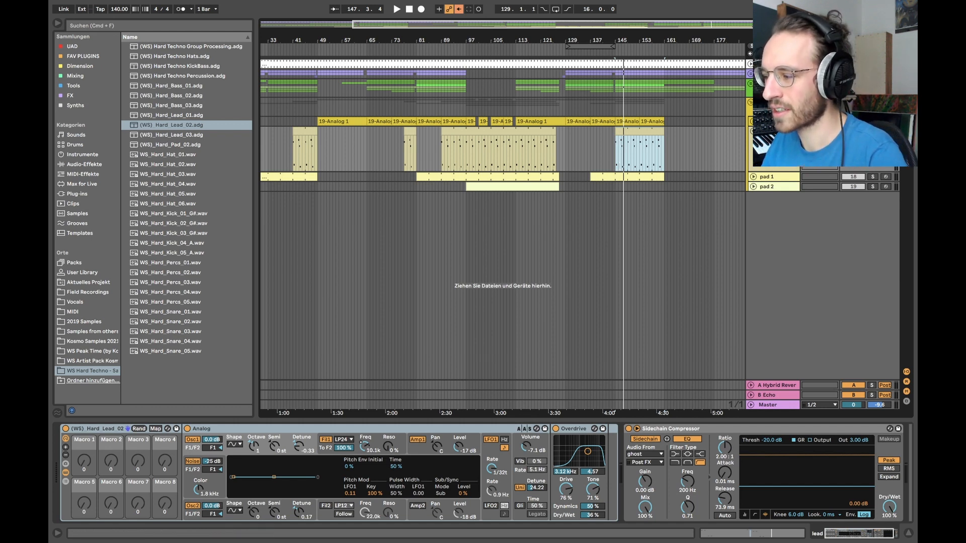
{"action": "key", "text": "super+z"}
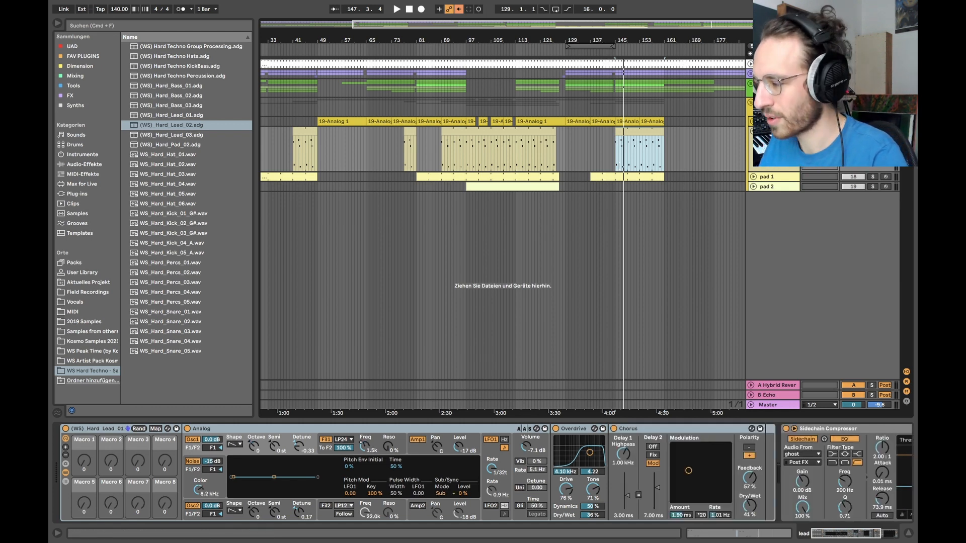
{"action": "left_click", "coordinate": [752, 131]}
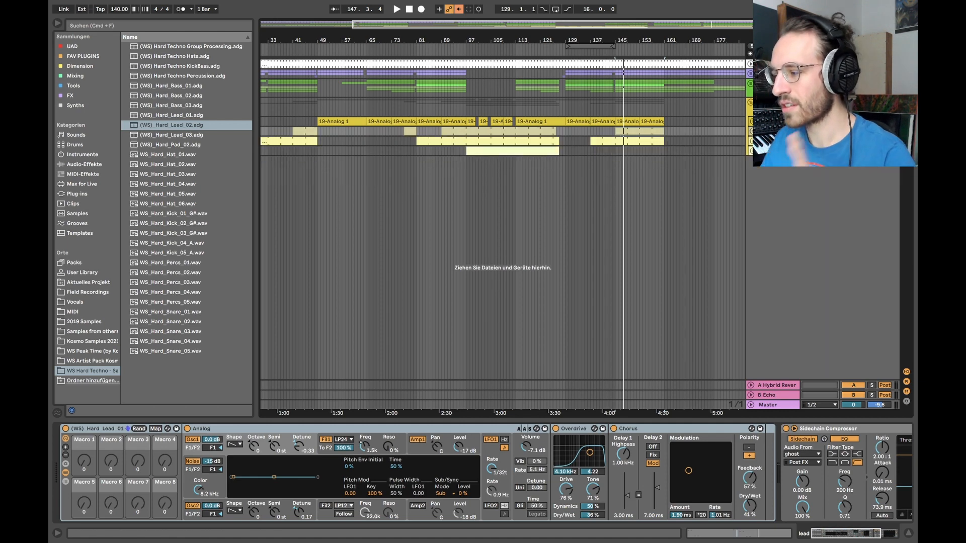
Show the whole arrangement, select the ghost track's full-length clip and re-enable the overridden automation.
{"action": "key", "text": "w"}
{"action": "left_click", "coordinate": [532, 61]}
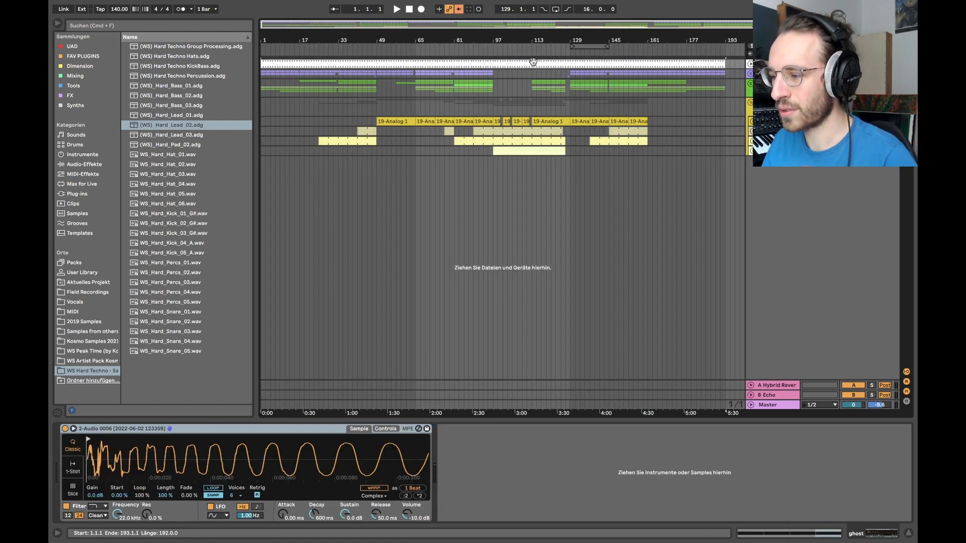
{"action": "left_click", "coordinate": [459, 9]}
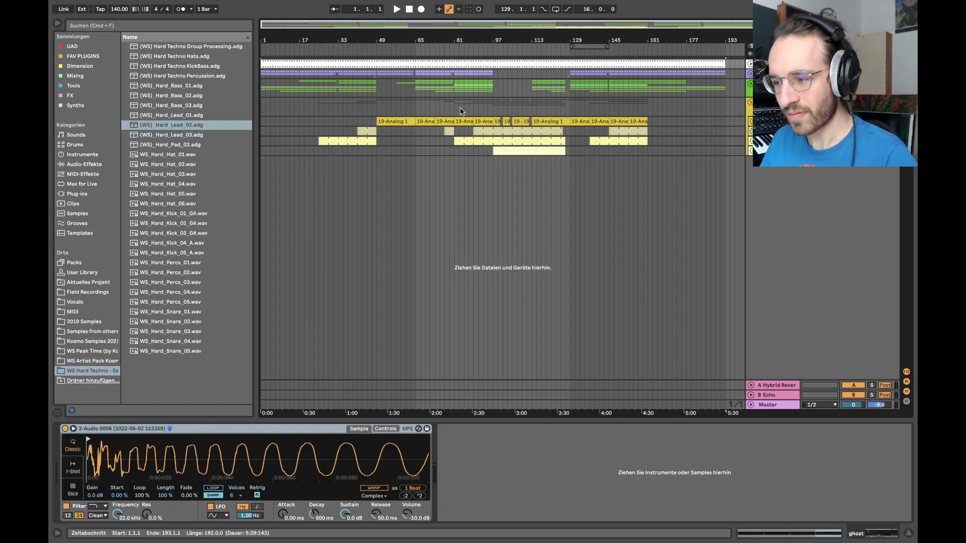